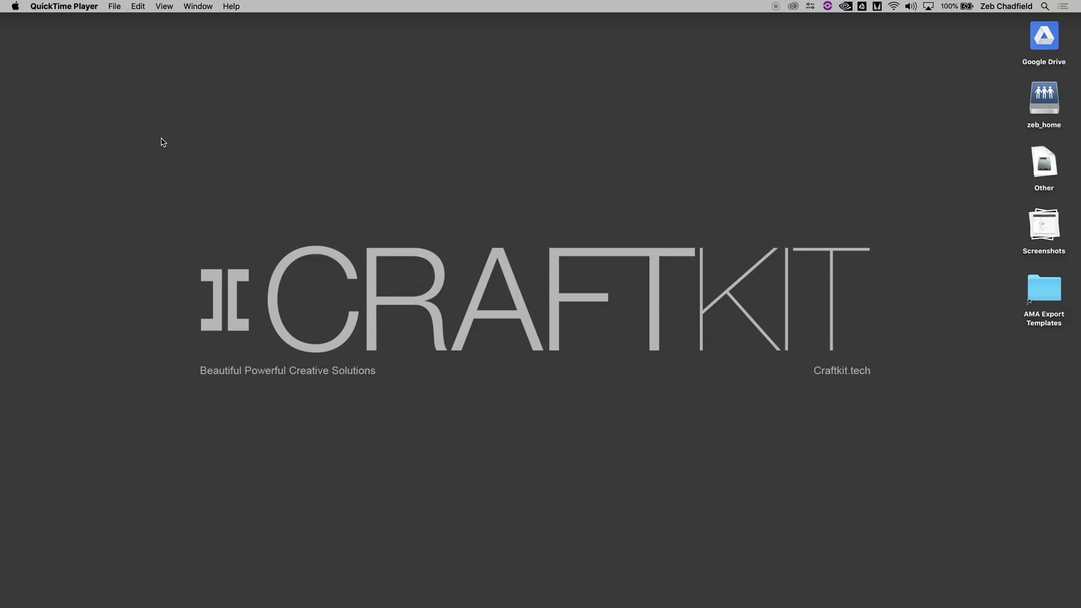
Launch Hedge through Spotlight search.
left_click(163, 142)
key("super+space")
type("hedge")
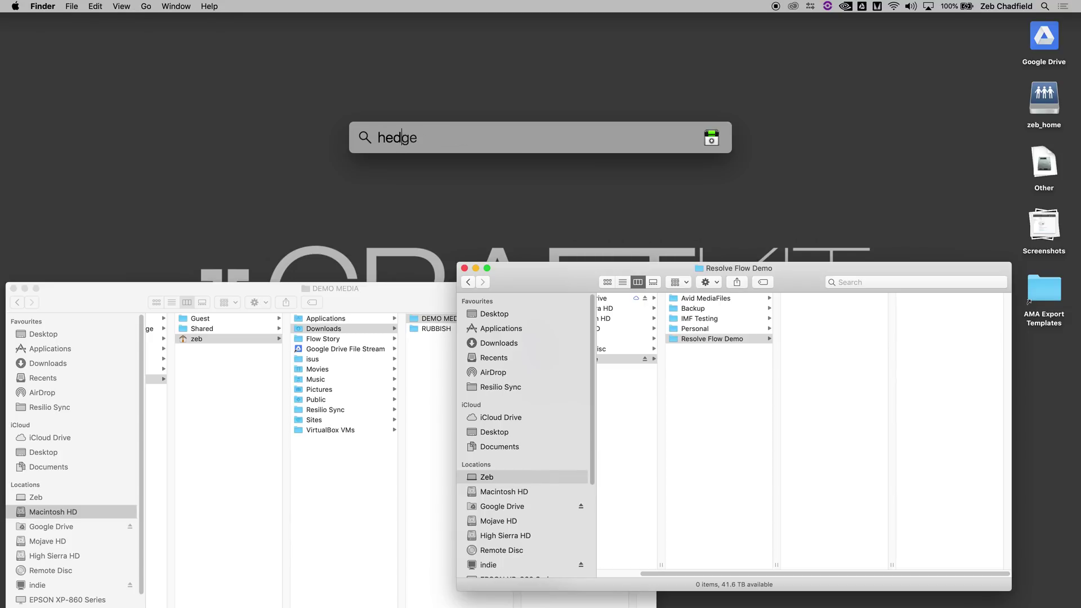
key("Return")
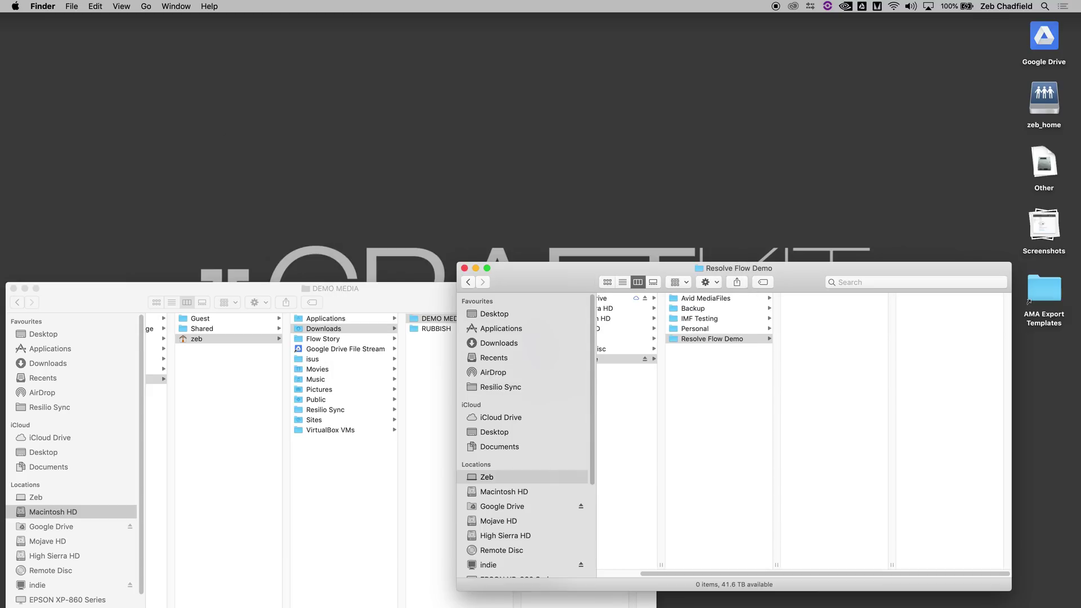
In Hedge Preferences, set the Destination Folder pattern to '%Y_%m_%d ${DISKTITLE}'.
left_click(52, 6)
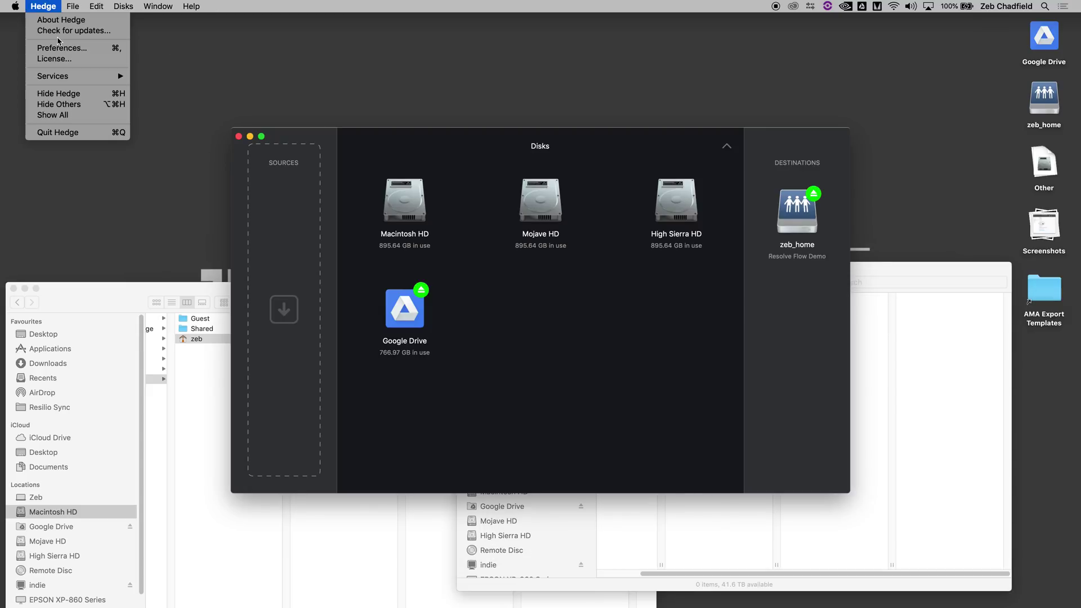
left_click(59, 47)
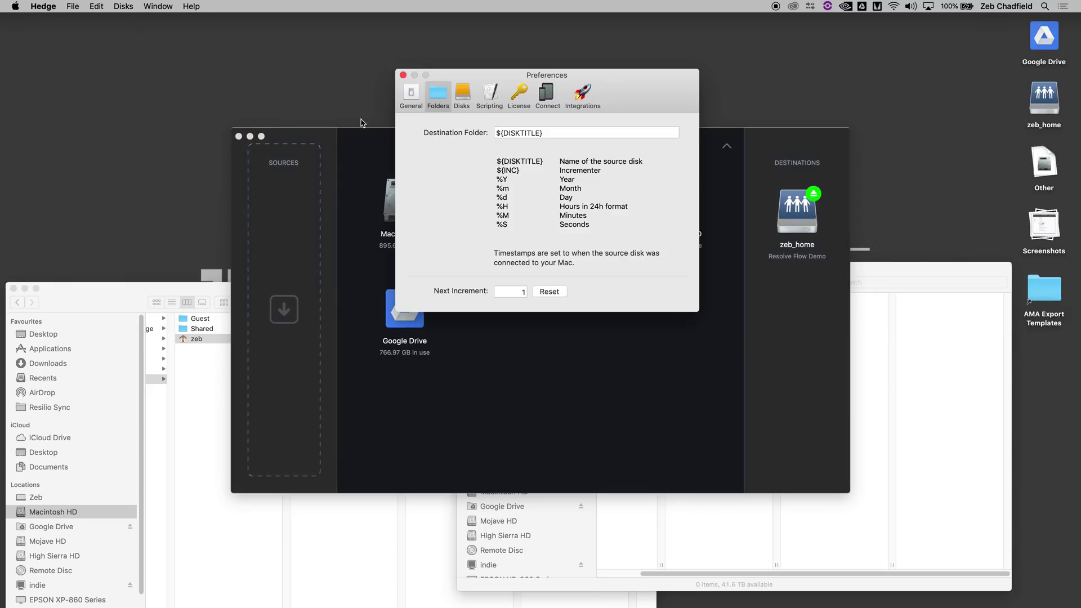
left_click(591, 134)
key("super+a")
type("%Y_%m_%d ${DISKTITLE}")
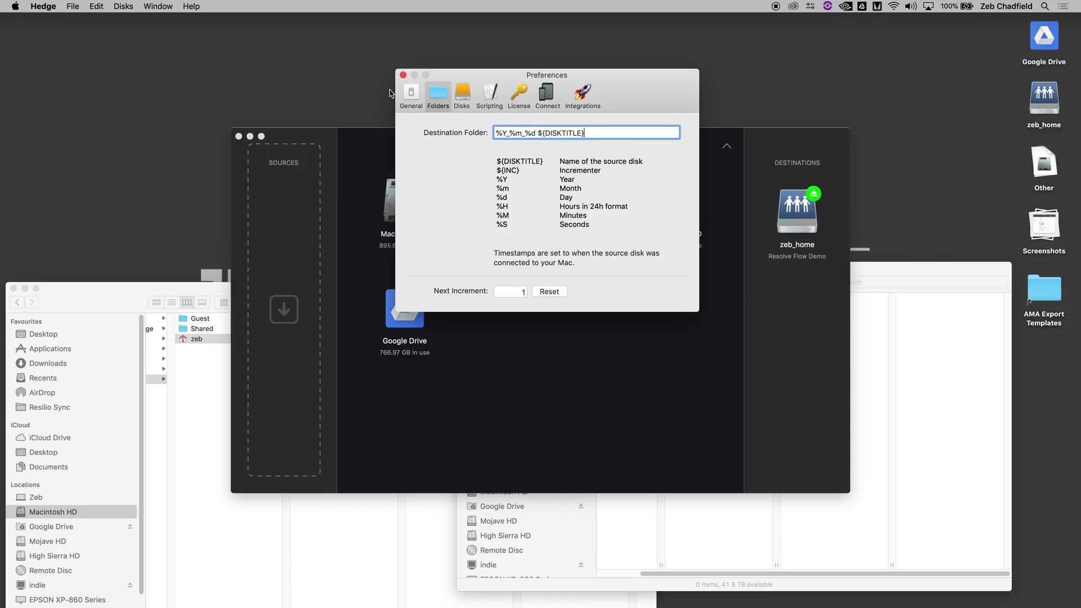
left_click(411, 95)
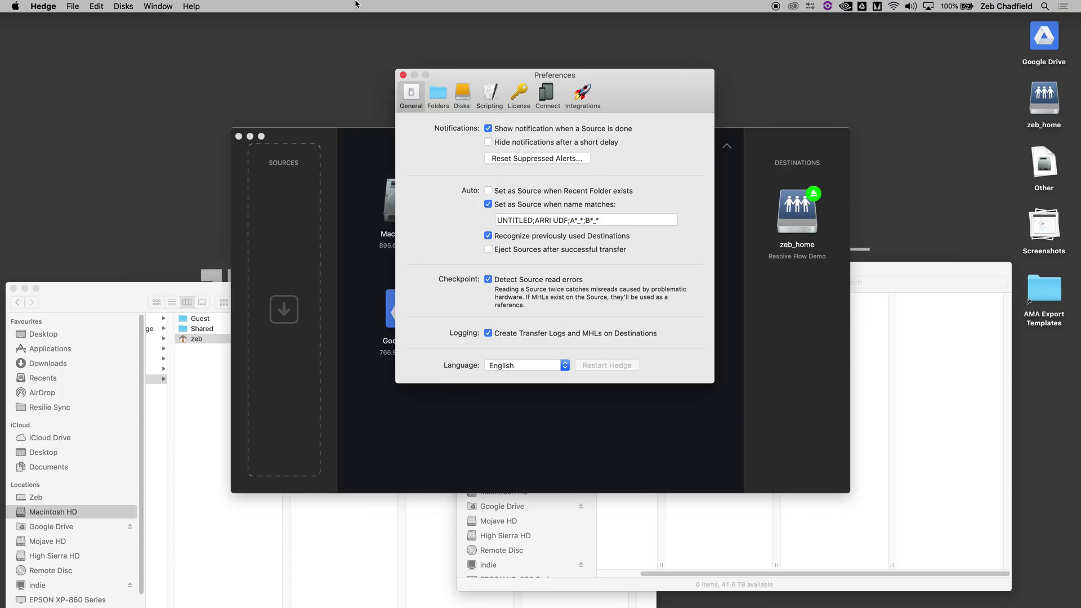
Add the DEMO MEDIA folder to Hedge as the copy source.
left_click(404, 75)
key("super+Tab")
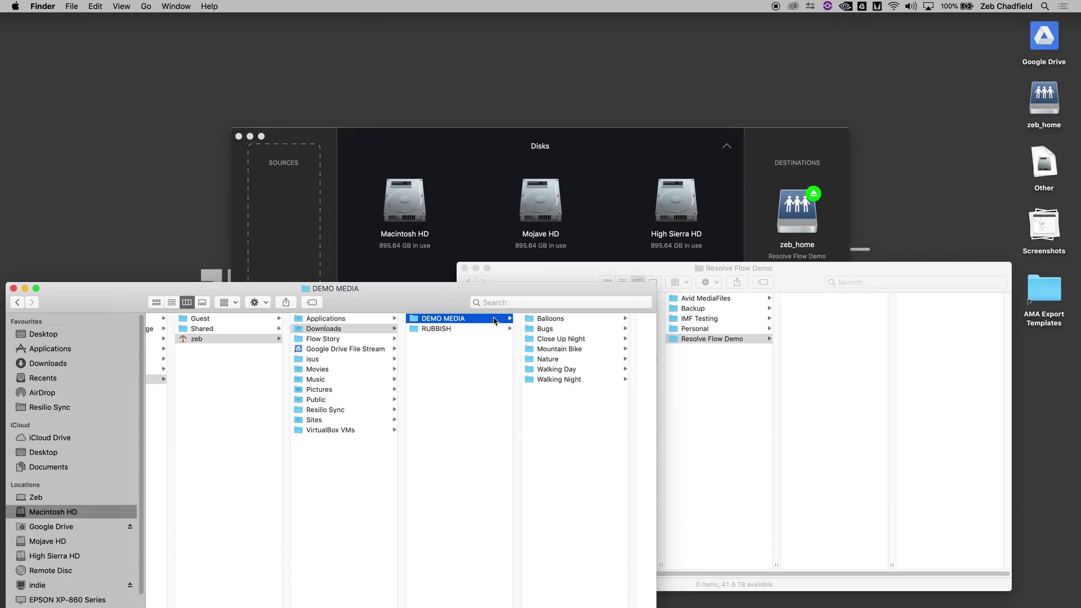
left_click_drag(494, 321, 279, 225)
left_click(818, 167)
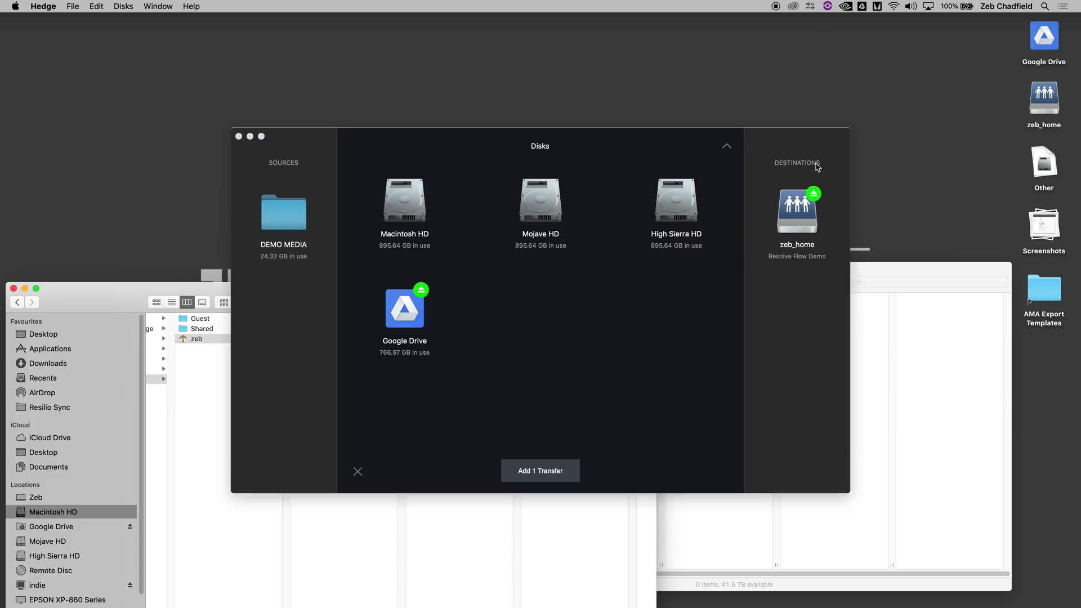
Swap the zeb_home drive destination for the Resolve Flow Demo folder and queue the transfer.
left_click(832, 182)
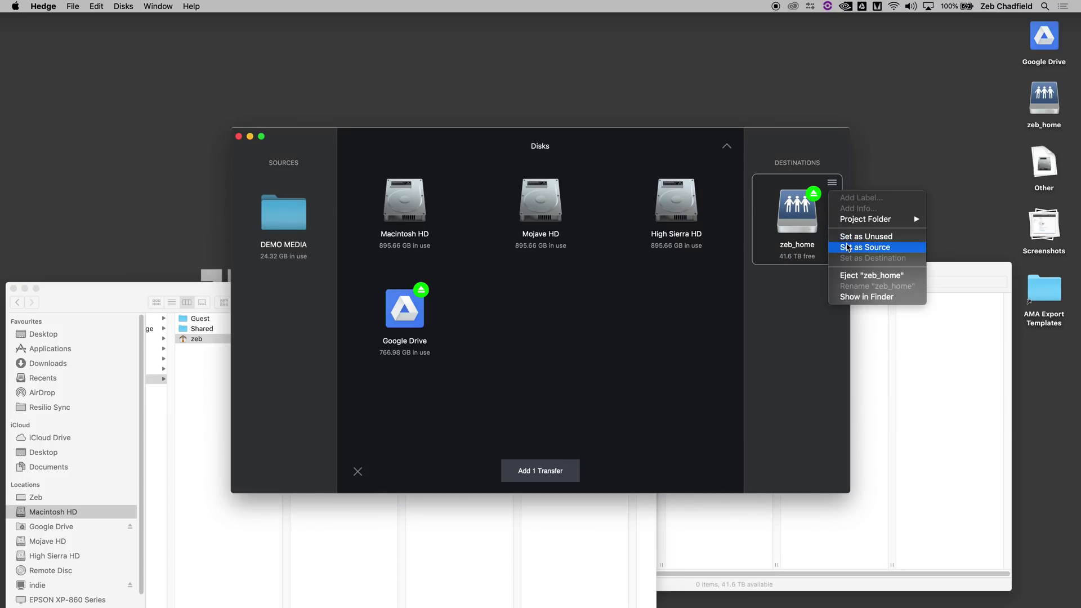
left_click(853, 237)
left_click(960, 352)
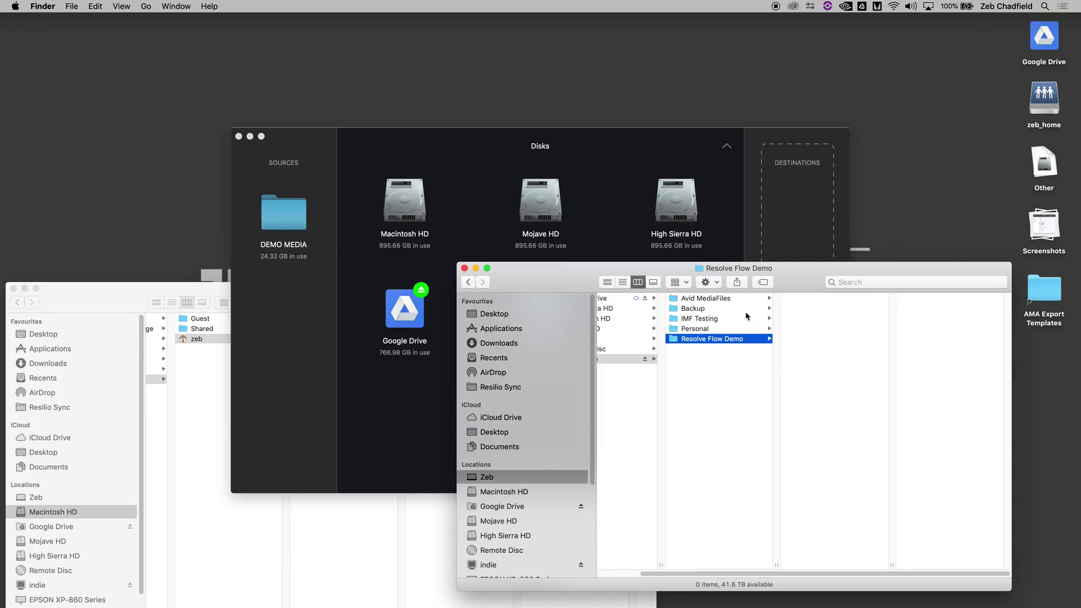
left_click_drag(751, 344, 823, 245)
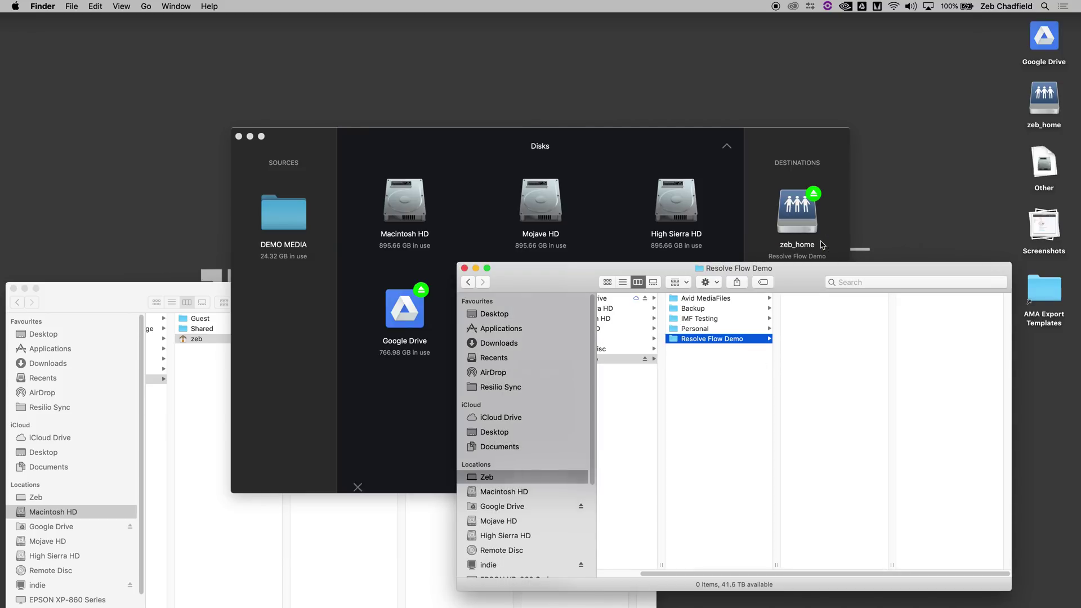
left_click(302, 372)
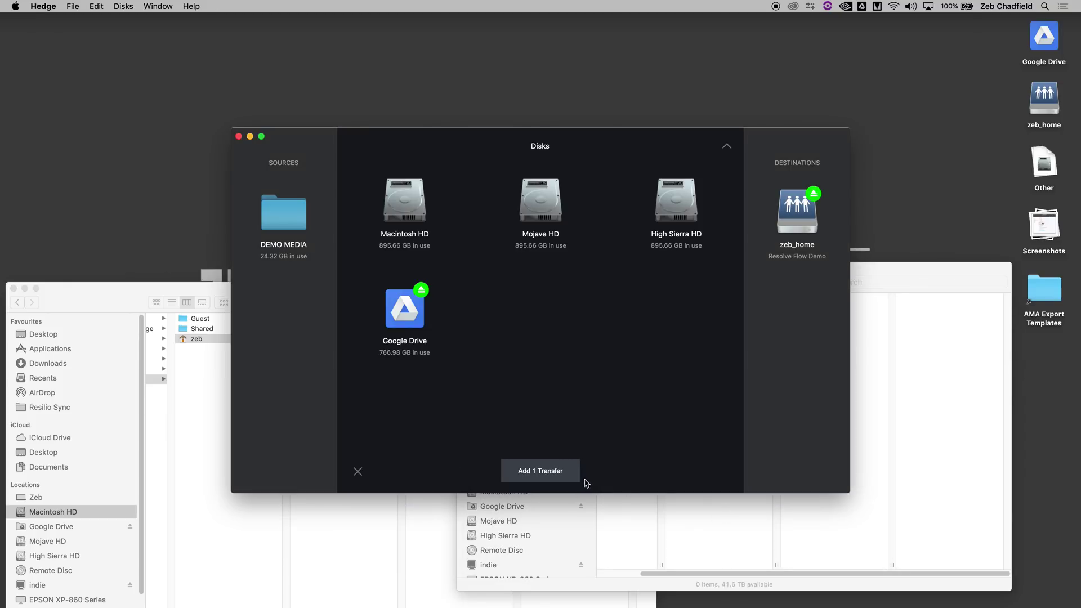
left_click(566, 473)
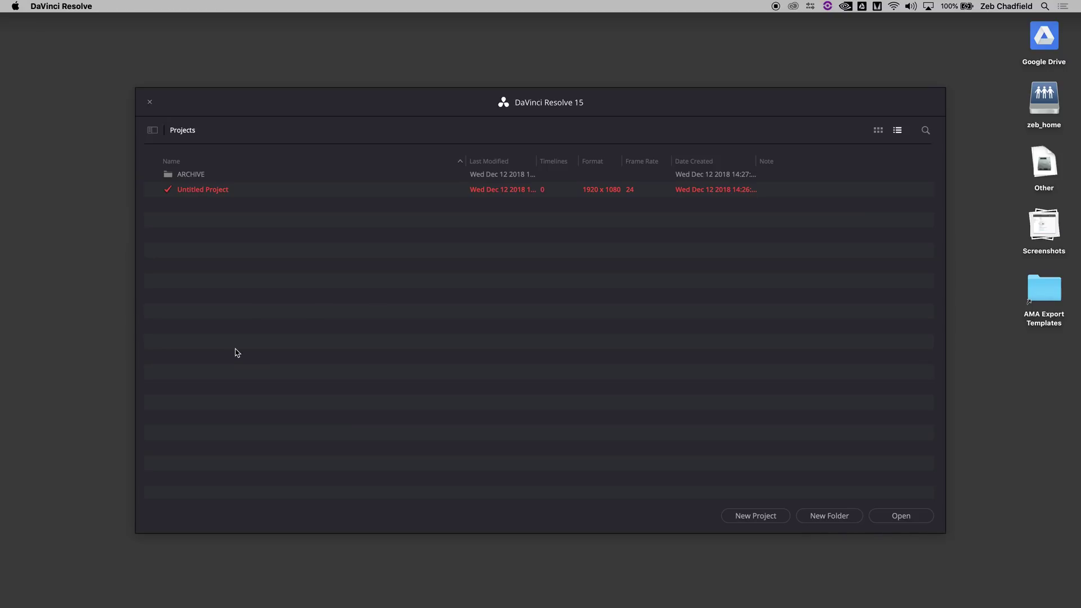
Open Untitled Project and add the 2018_12_12 DEMO MEDIA folder to the Media Pool, matching its frame rate.
double_click(241, 191)
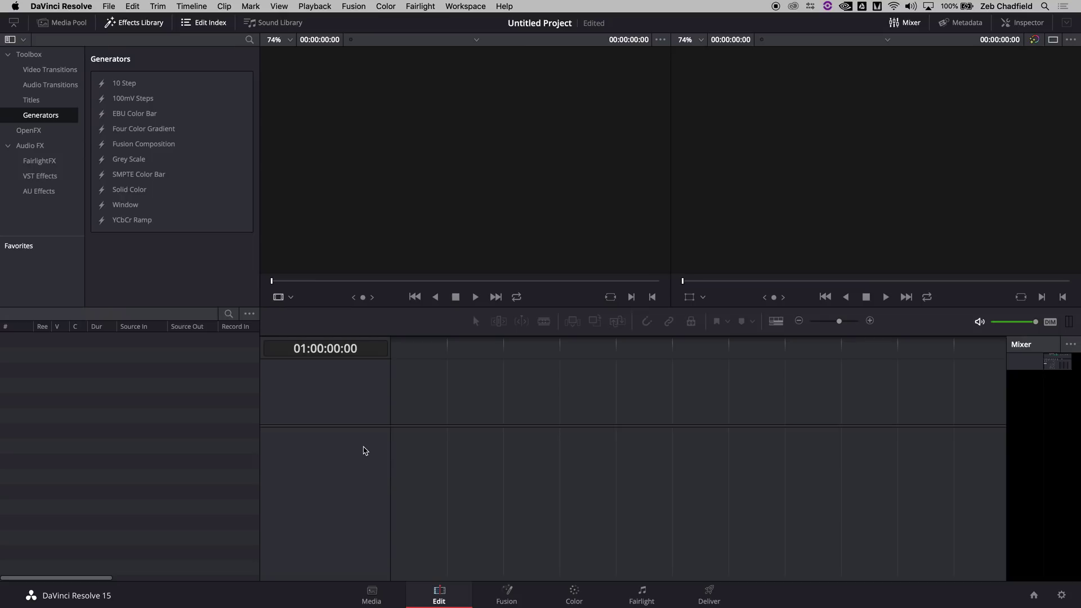
left_click(373, 599)
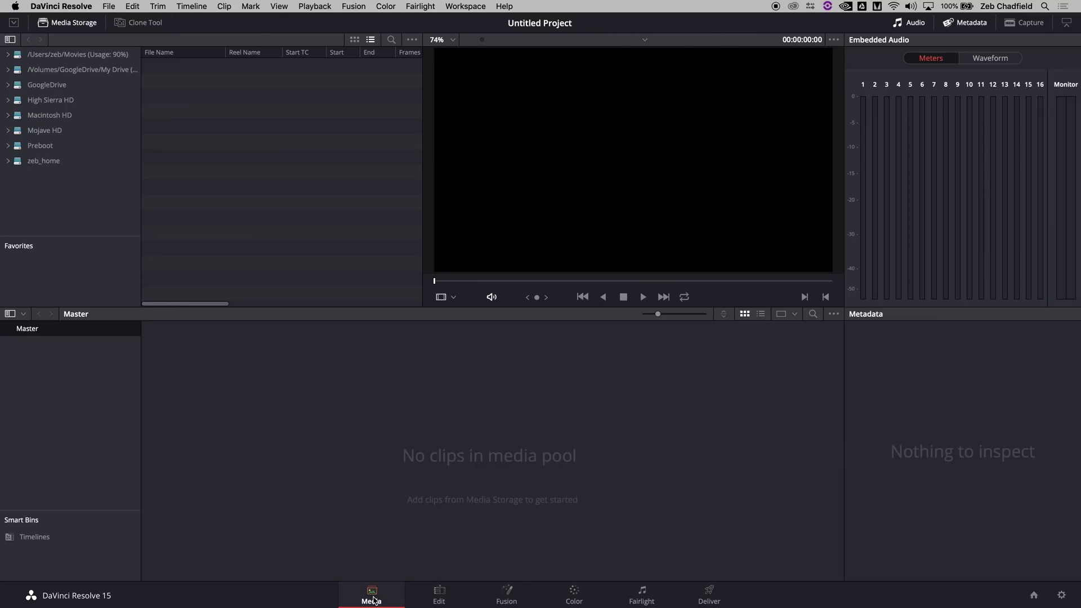
left_click(7, 162)
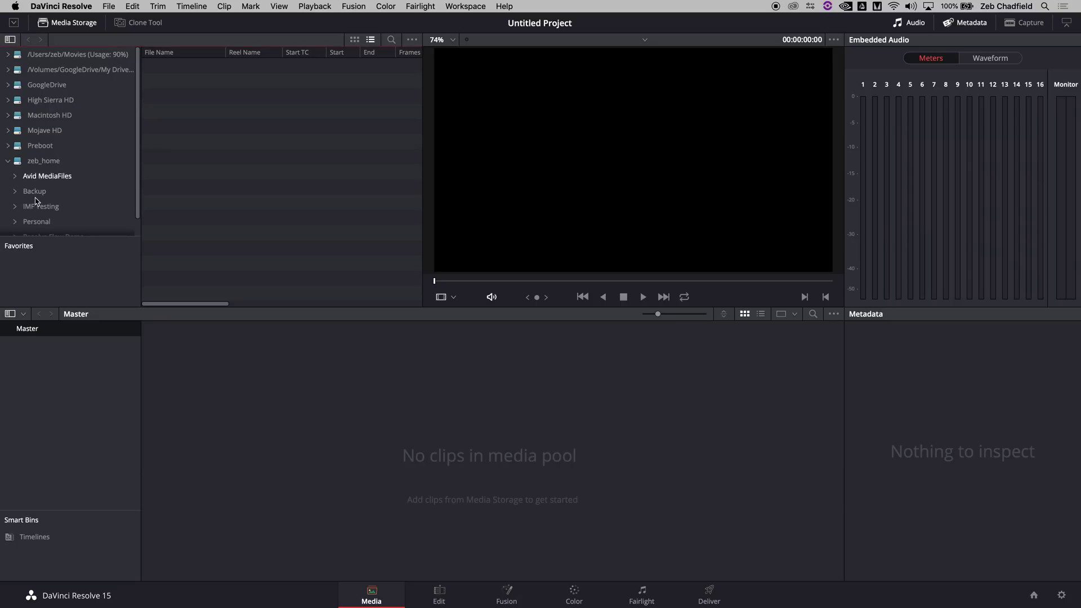
left_click_drag(137, 210, 137, 235)
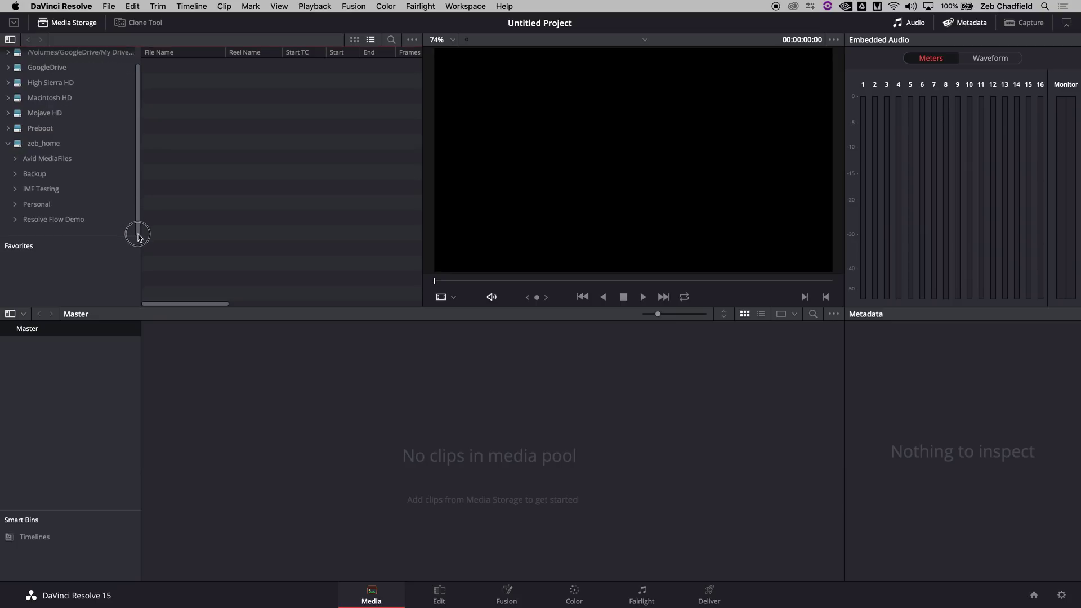
left_click(64, 221)
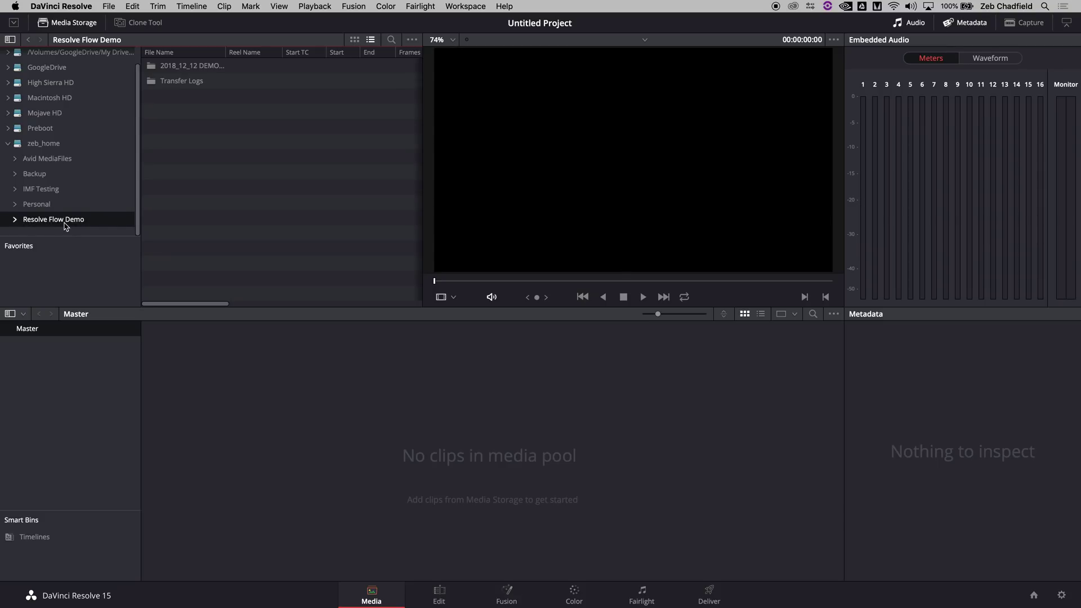
right_click(188, 69)
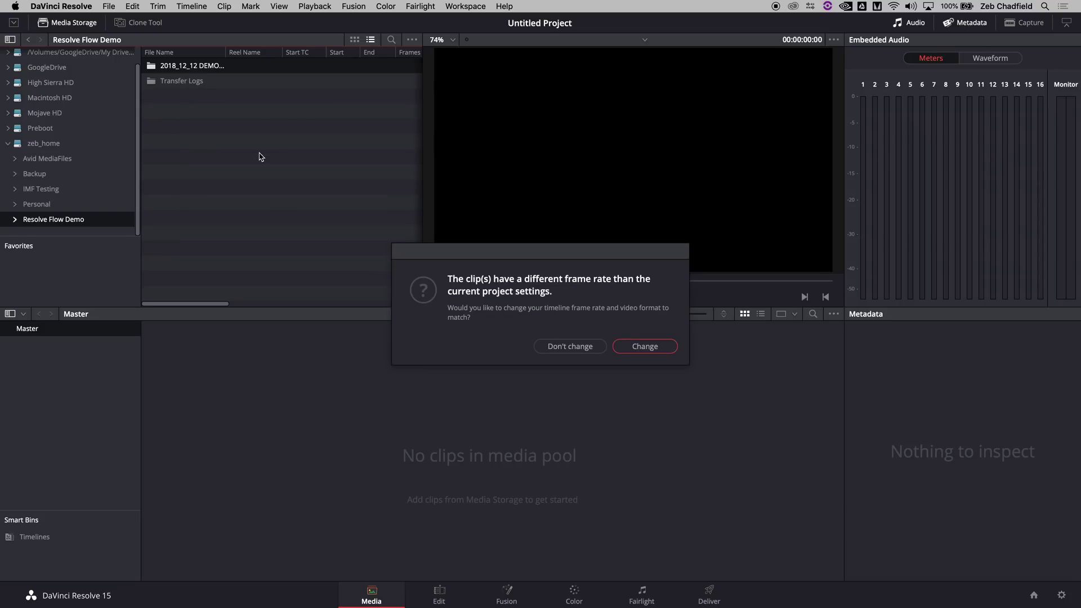
left_click(637, 347)
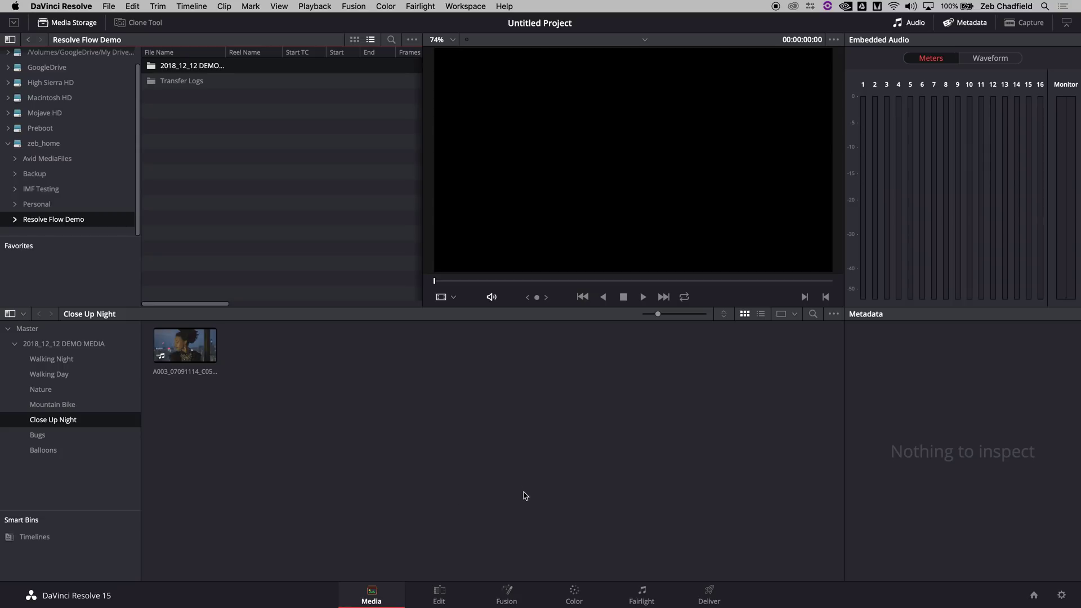
In General Options, enable Assist using reel names from Source clip filename and save.
left_click(1063, 597)
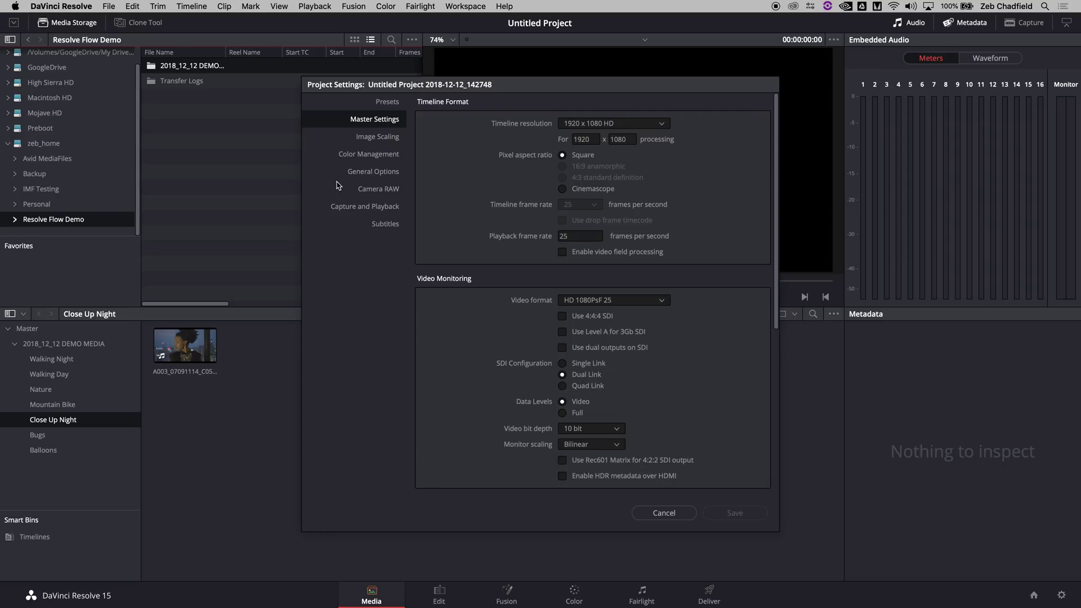
left_click(351, 172)
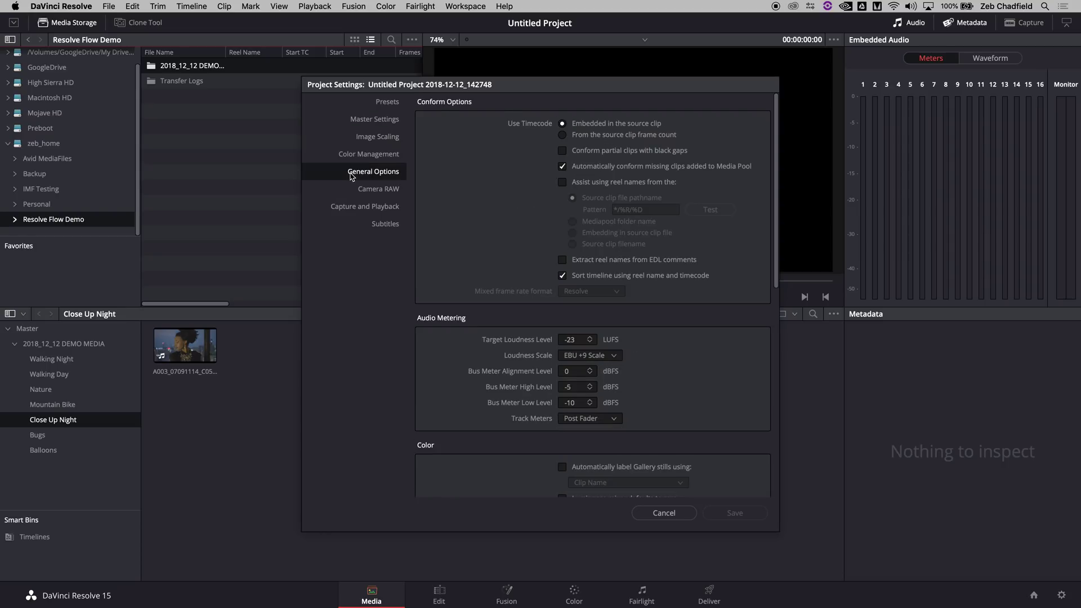
left_click(613, 181)
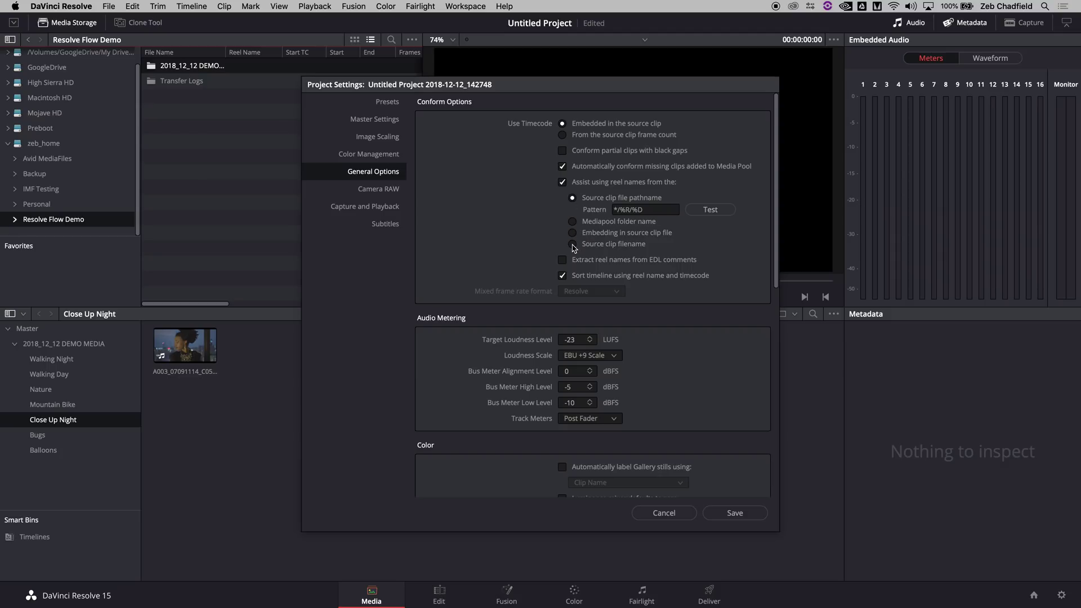
left_click(573, 245)
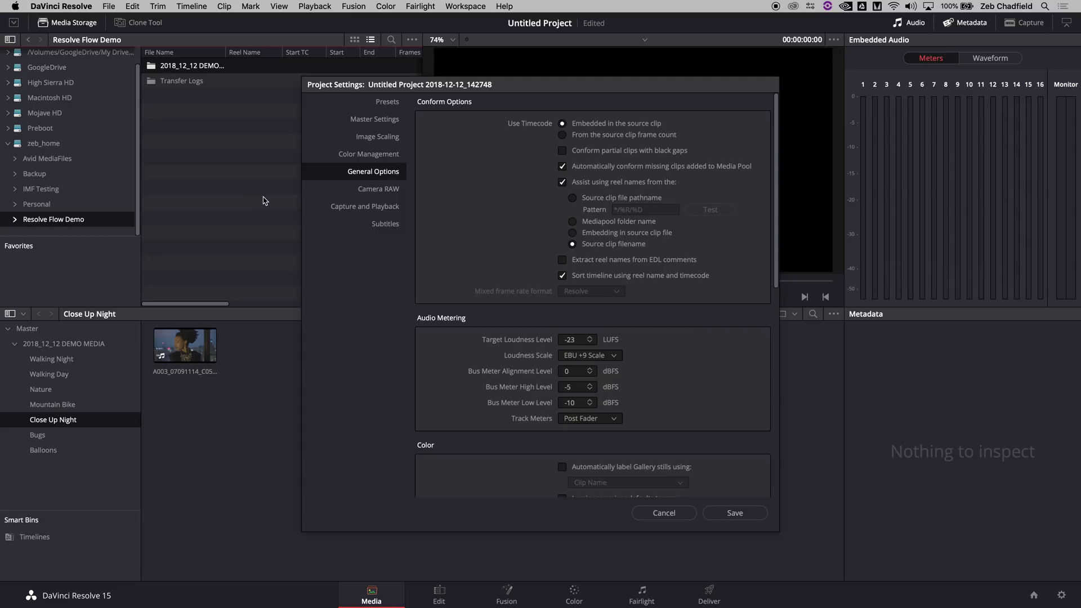
left_click(748, 513)
left_click(49, 361)
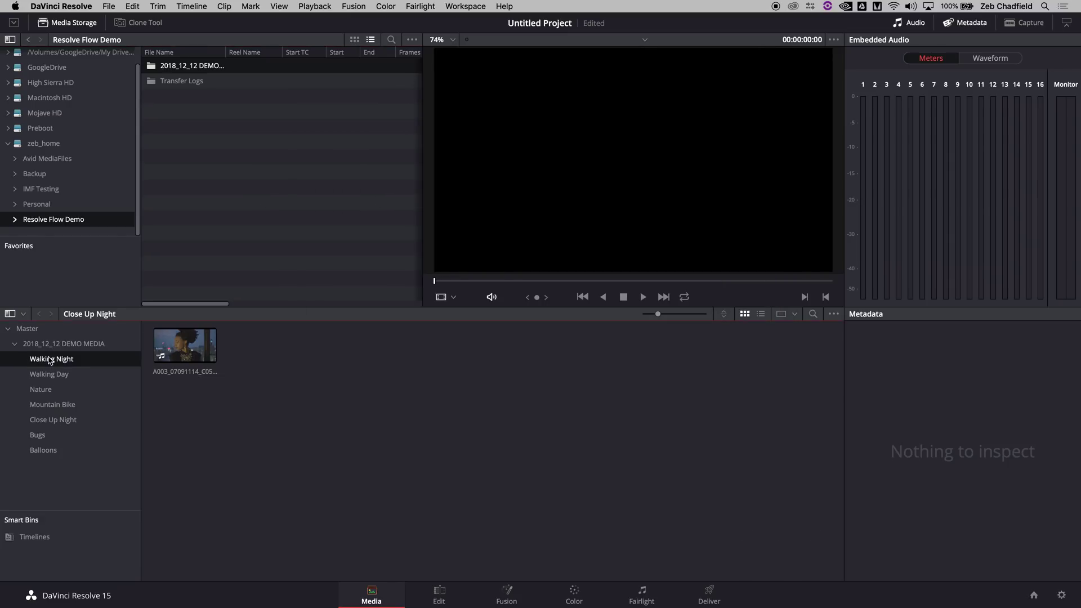
Select all eight clips across the bins and create Timeline 1 from them.
left_click(44, 451, "shift")
key("super+a")
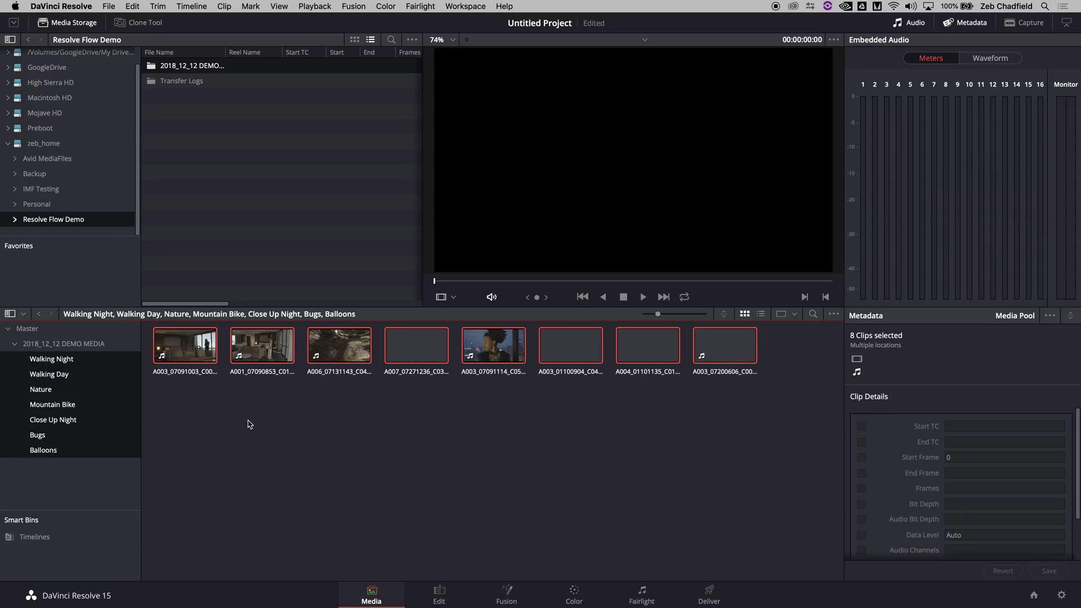
right_click(192, 363)
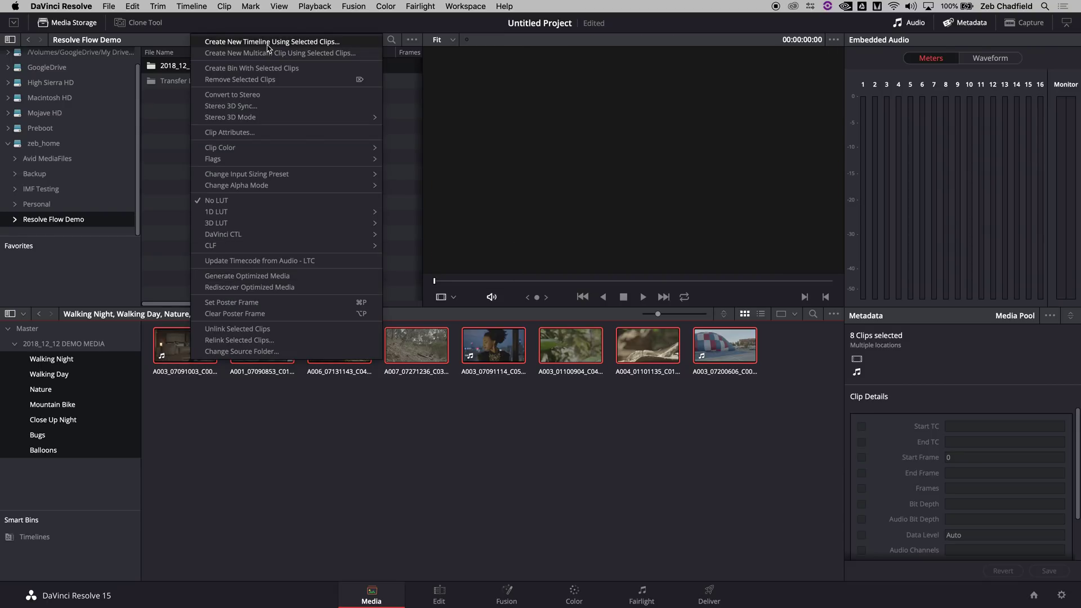
left_click(268, 46)
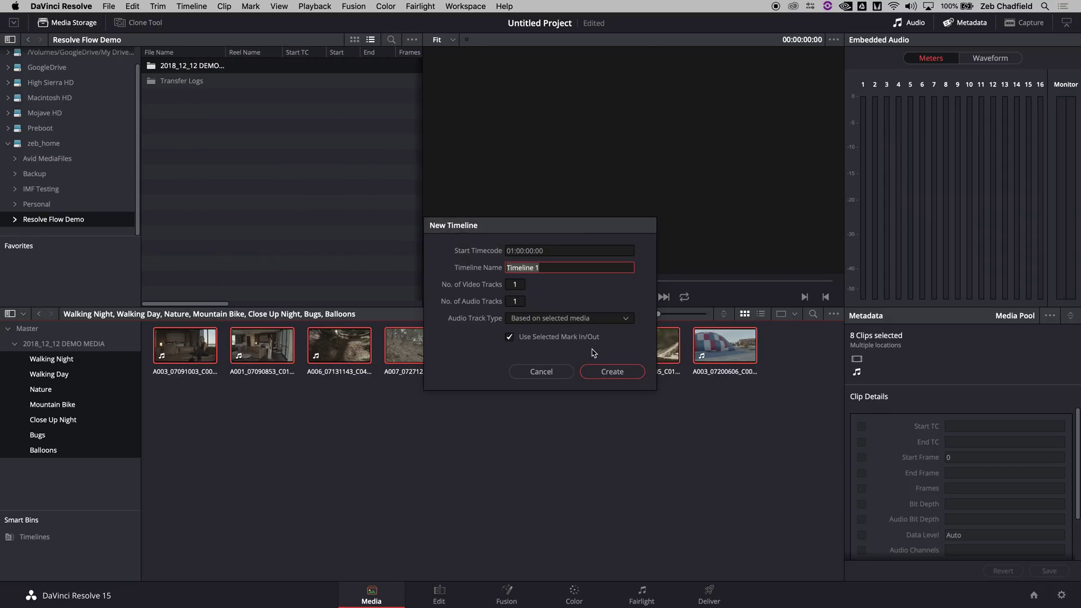
left_click(618, 374)
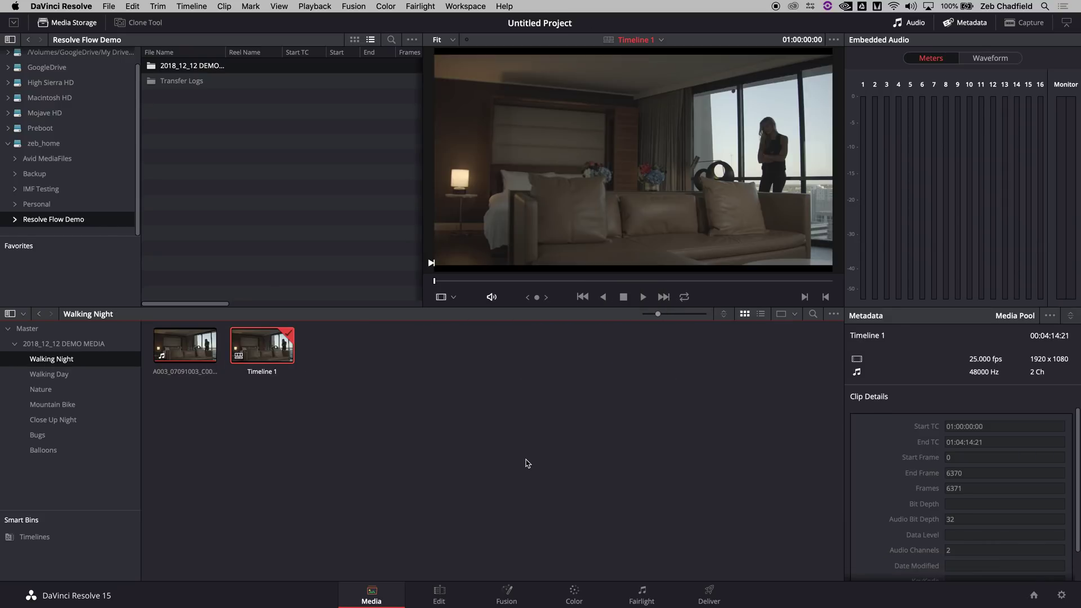
left_click(1062, 595)
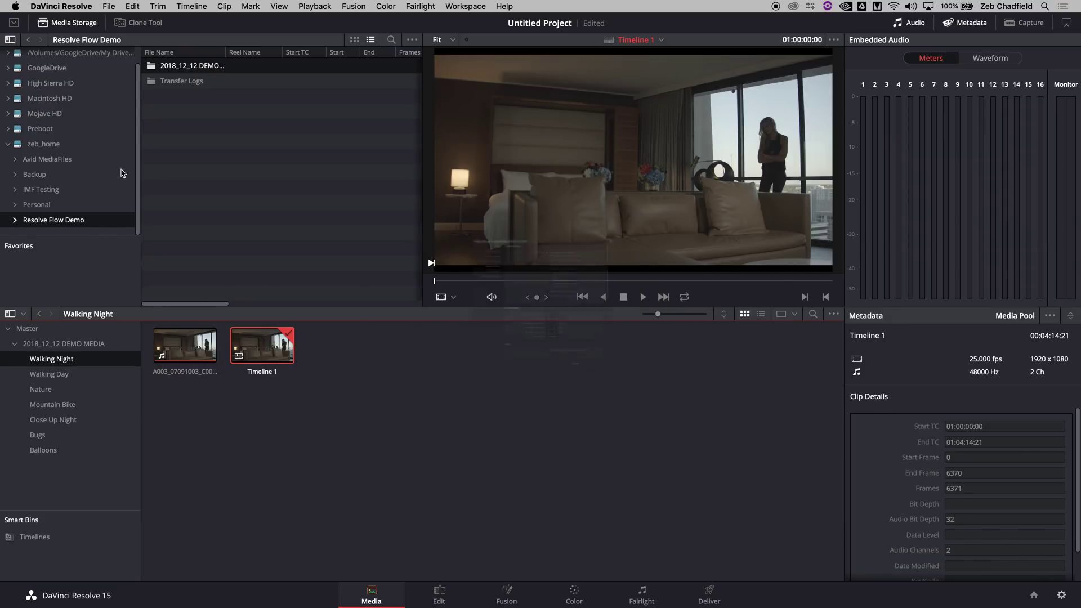
Under Color Management, choose DaVinci YRGB Color Managed colour science and save the settings.
left_click(374, 119)
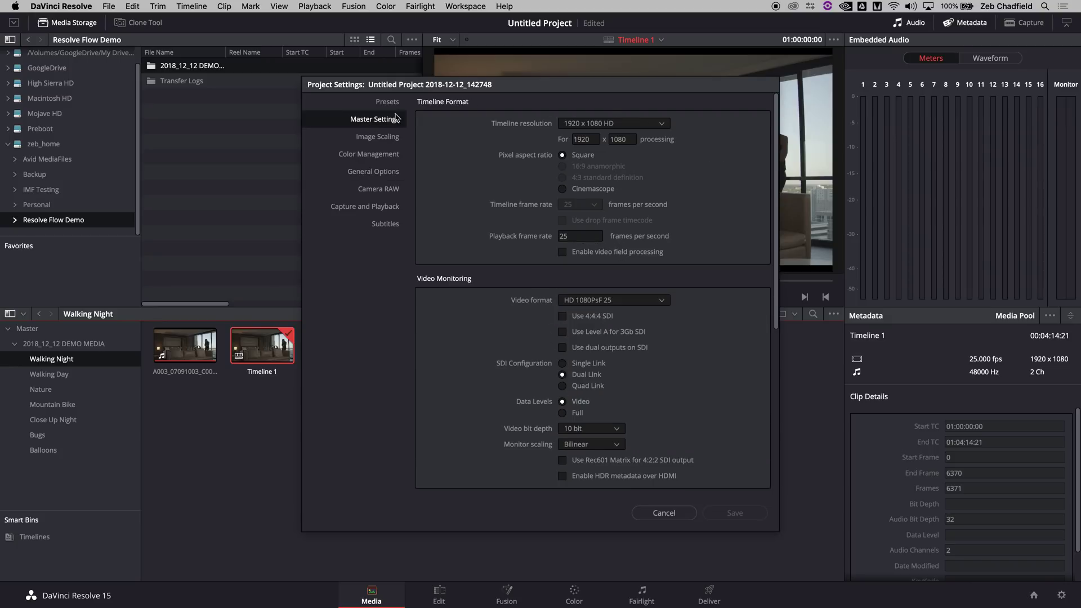
left_click(396, 154)
left_click(605, 125)
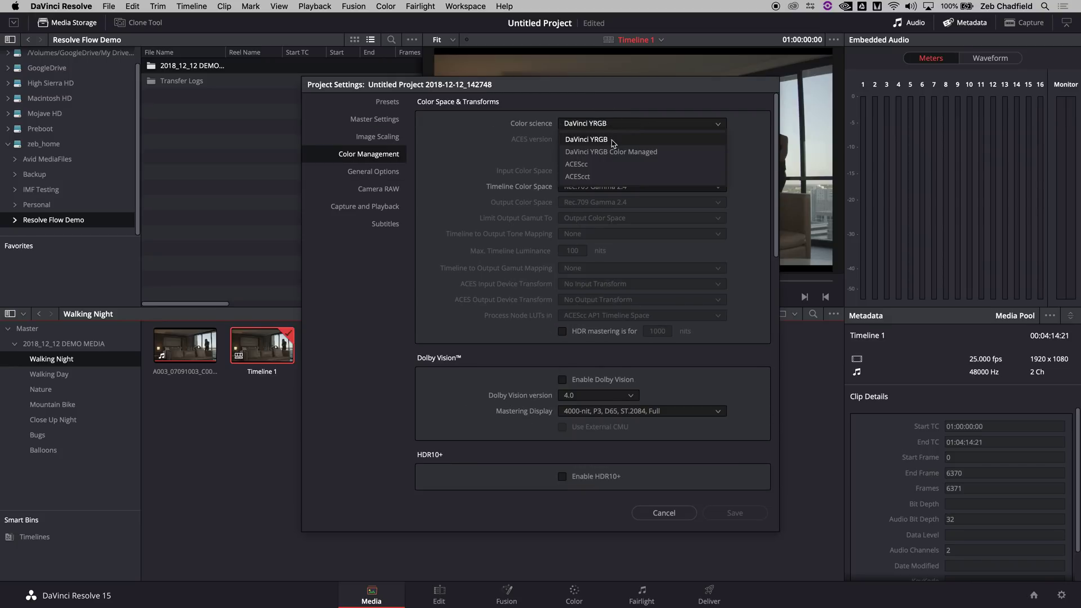
left_click(614, 151)
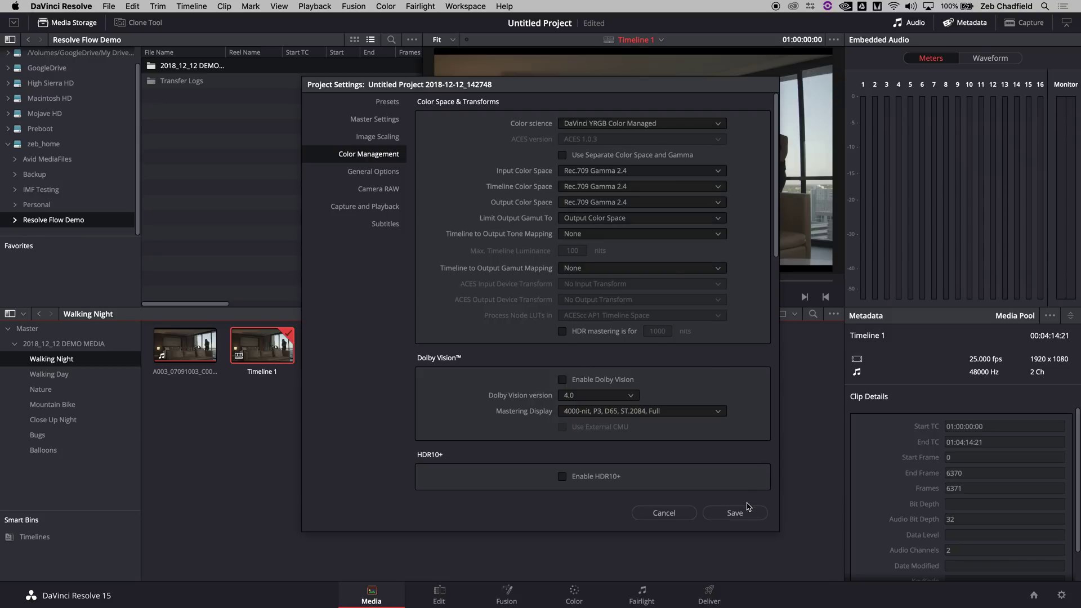
left_click(733, 513)
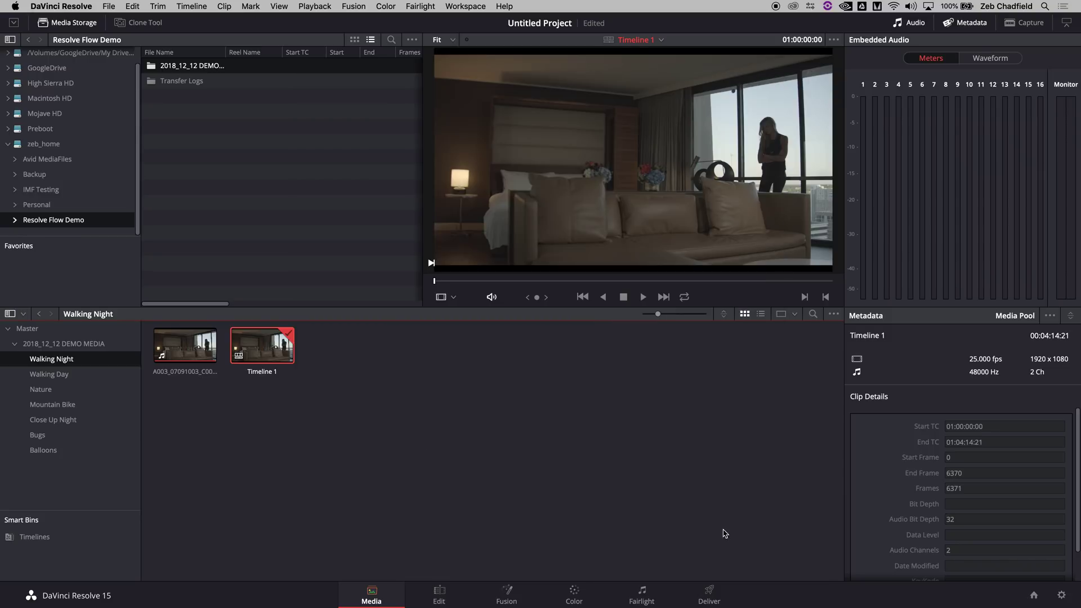
On the Color page, set all clips' input colour space to Blackmagic Design Pocket 4K Film.
left_click(566, 598)
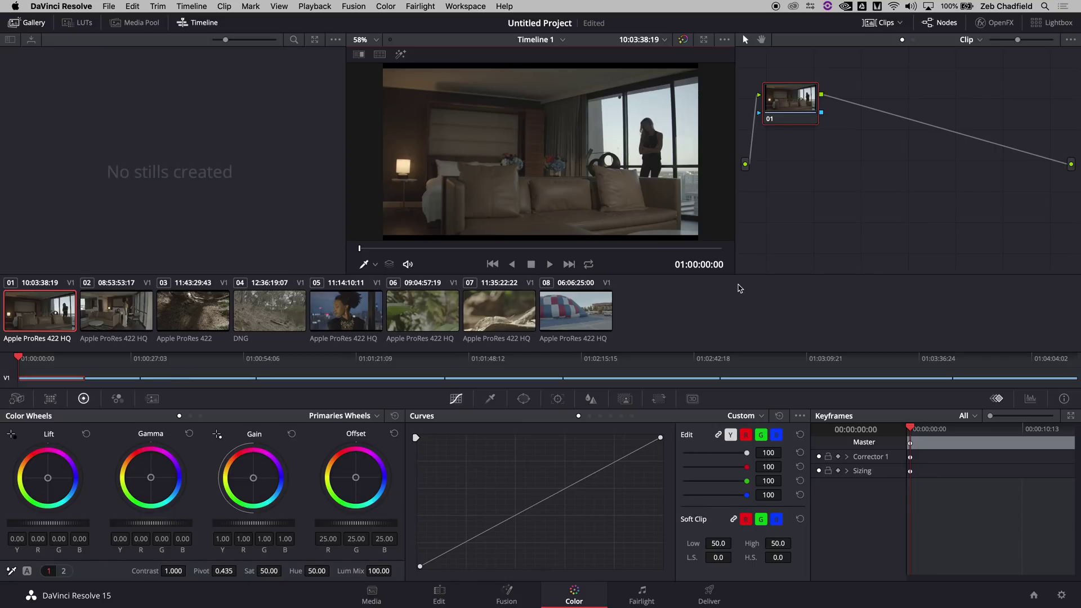
left_click(587, 324, "shift")
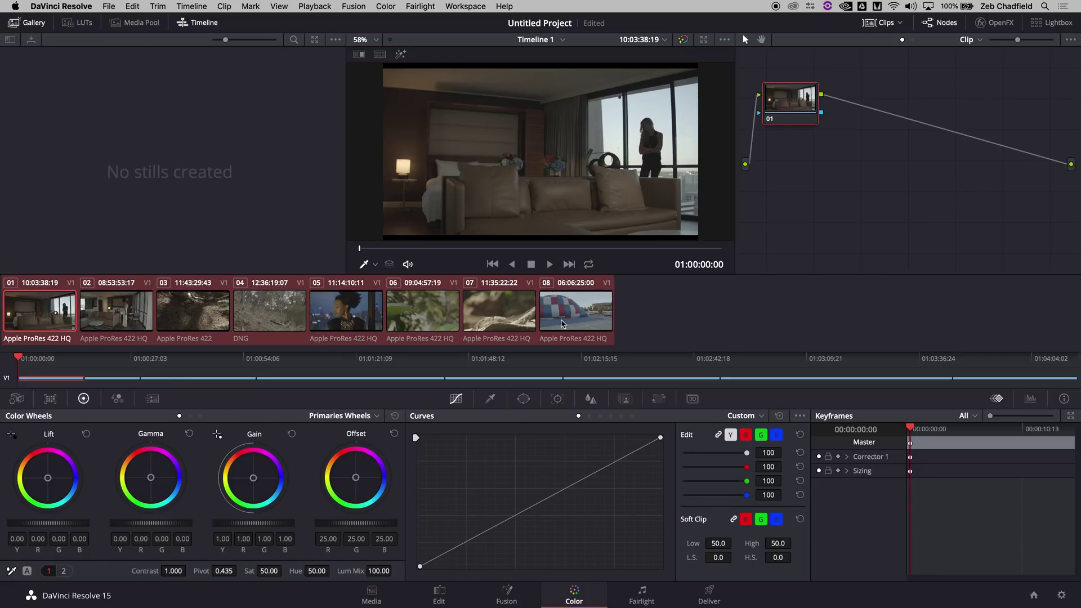
right_click(561, 324)
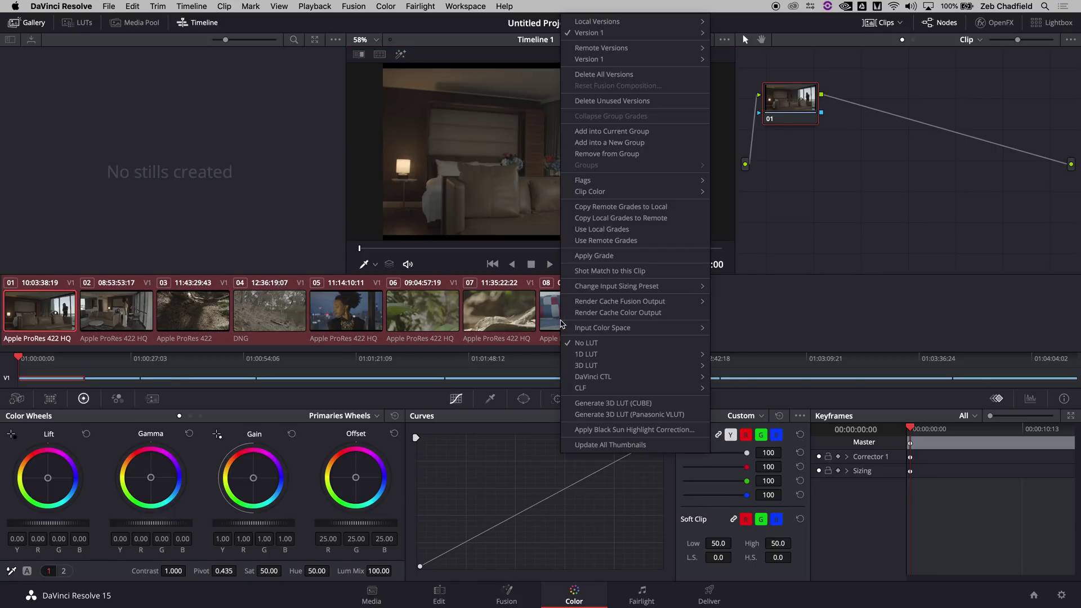
mouse_move(647, 333)
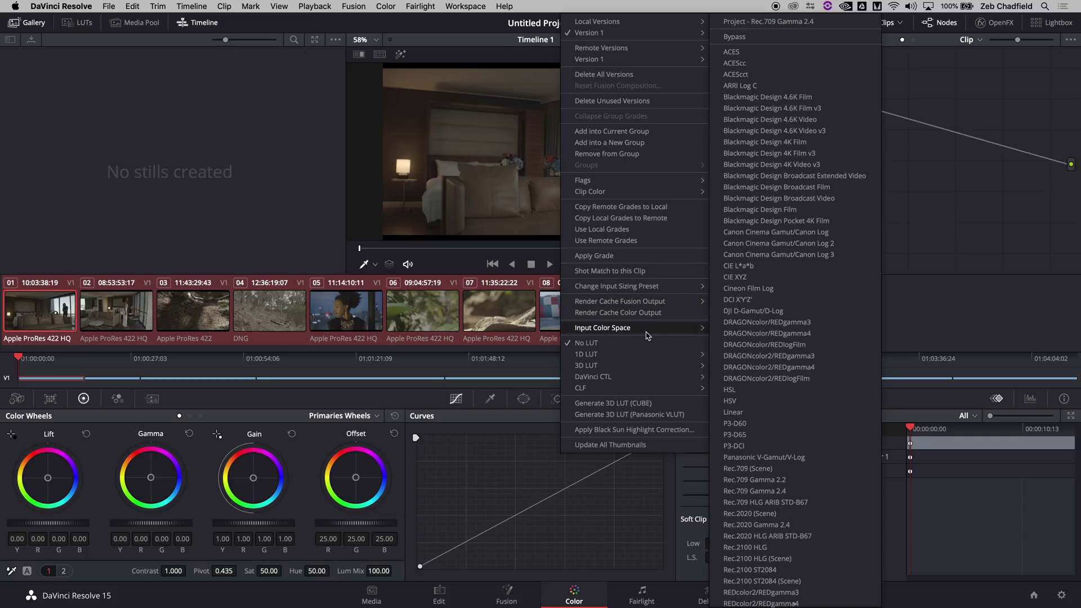
left_click(788, 198)
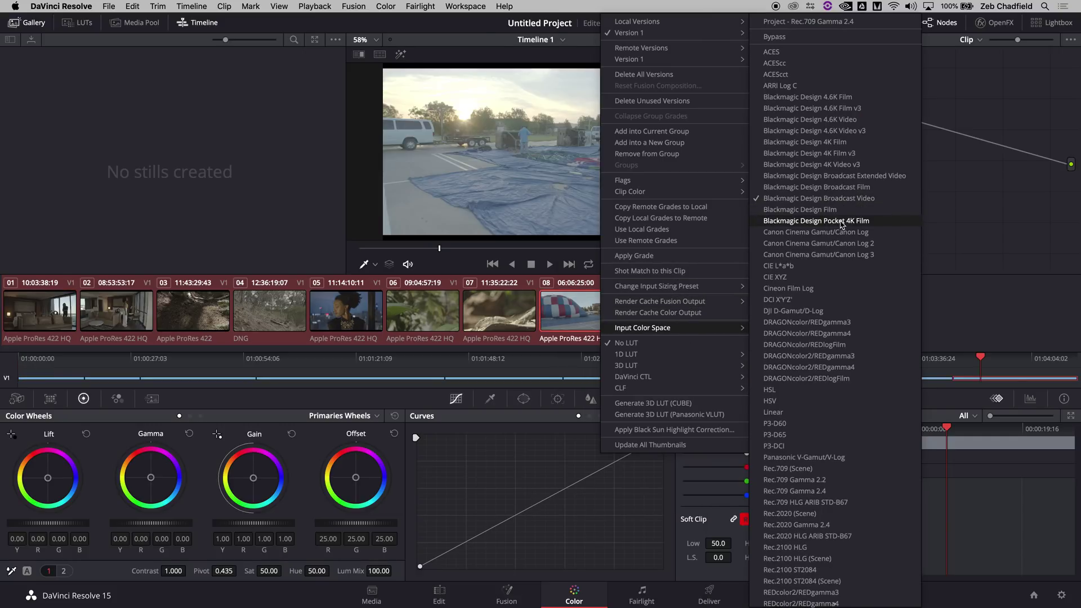
left_click(842, 224)
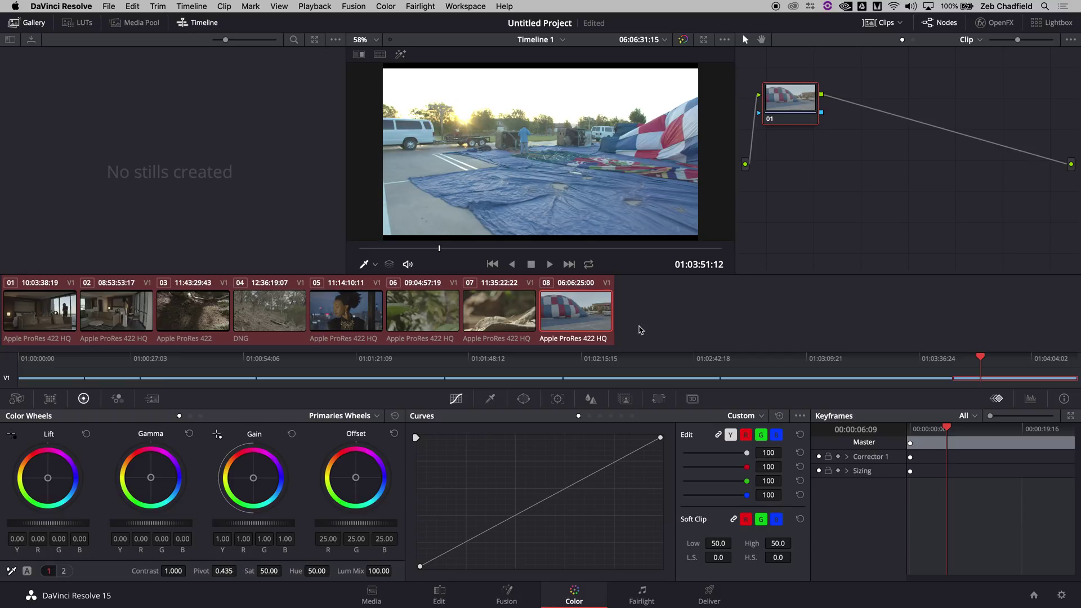
Pull the curve's white point down to darken the balloon clip, then show the RGB parade.
left_click(624, 247)
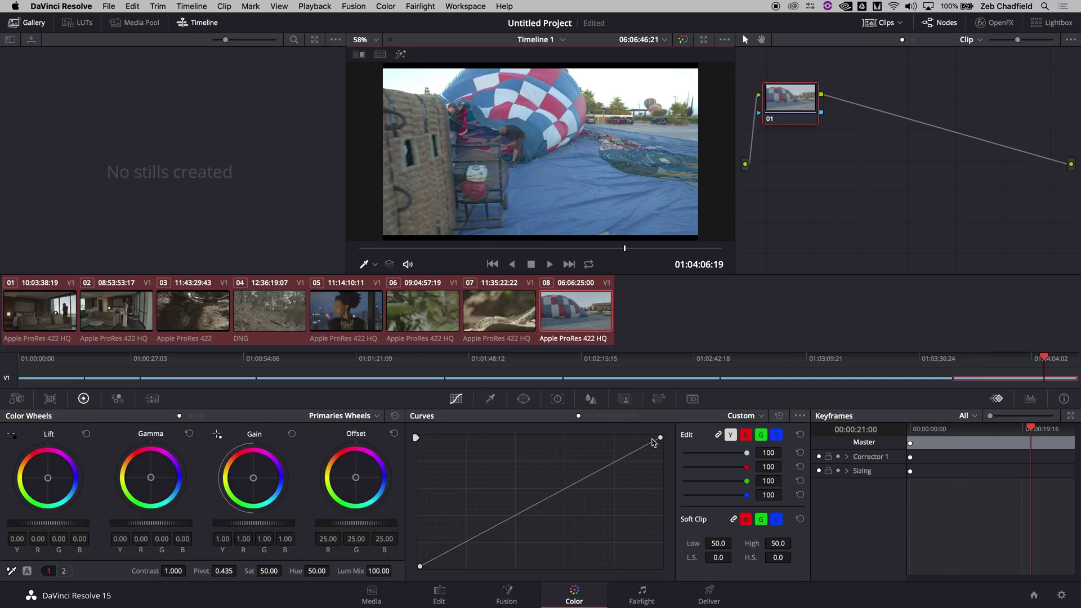
left_click(671, 466)
left_click_drag(671, 466, 682, 491)
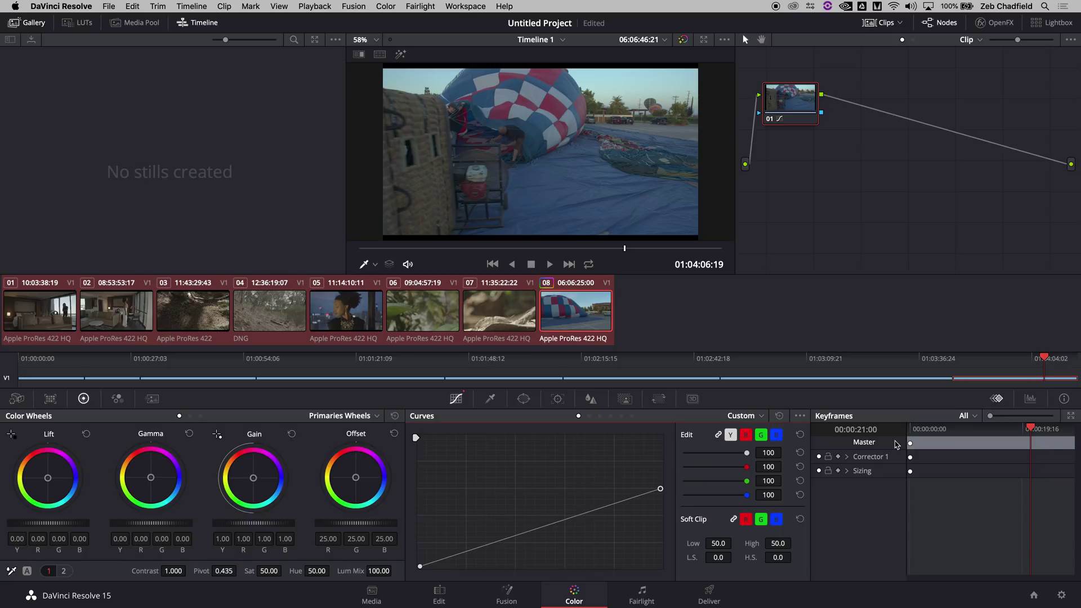
left_click(1030, 400)
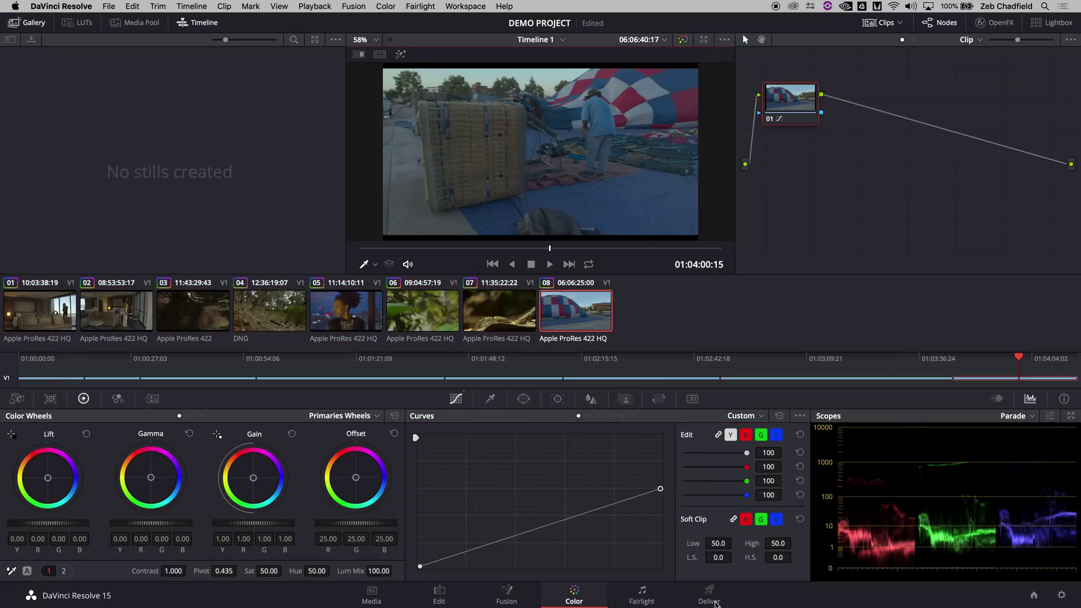
On the Deliver page, render individual clips as MXF OP-Atom with DNxHR LB.
left_click(709, 597)
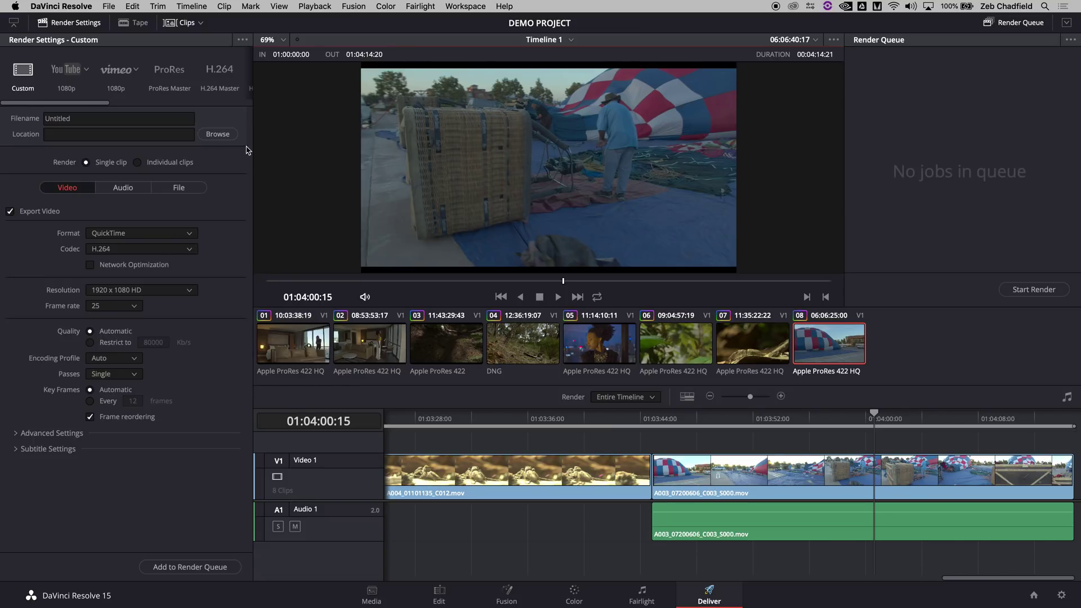
left_click(170, 163)
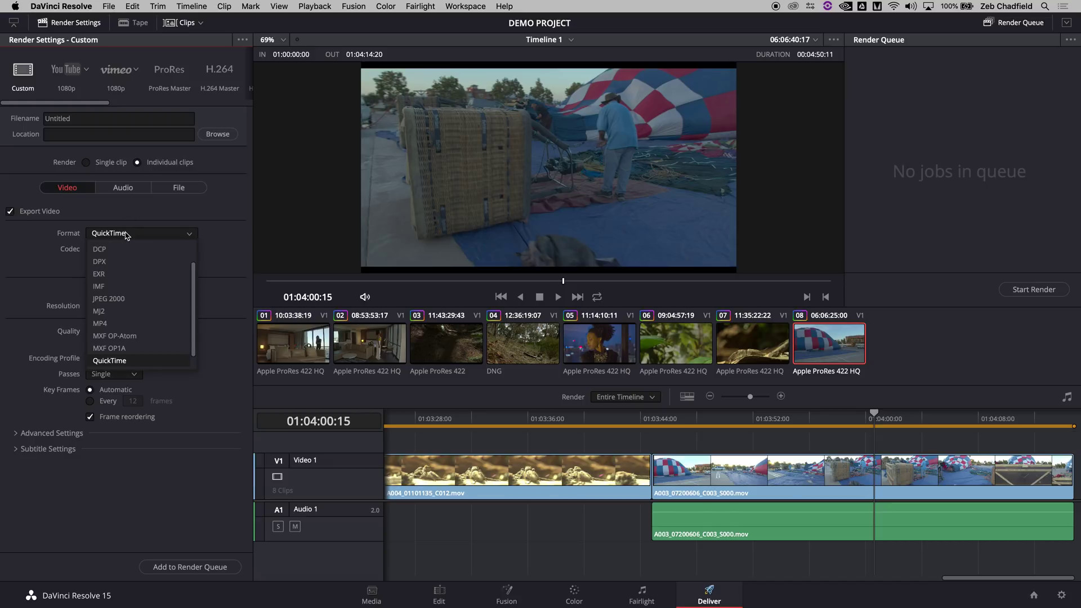
left_click(125, 335)
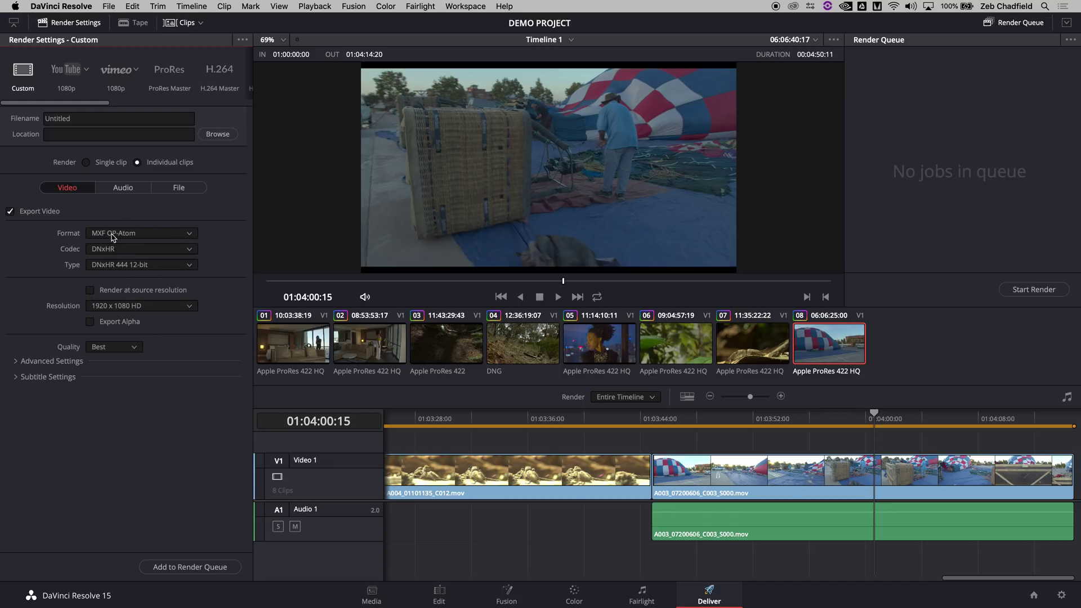
left_click(119, 268)
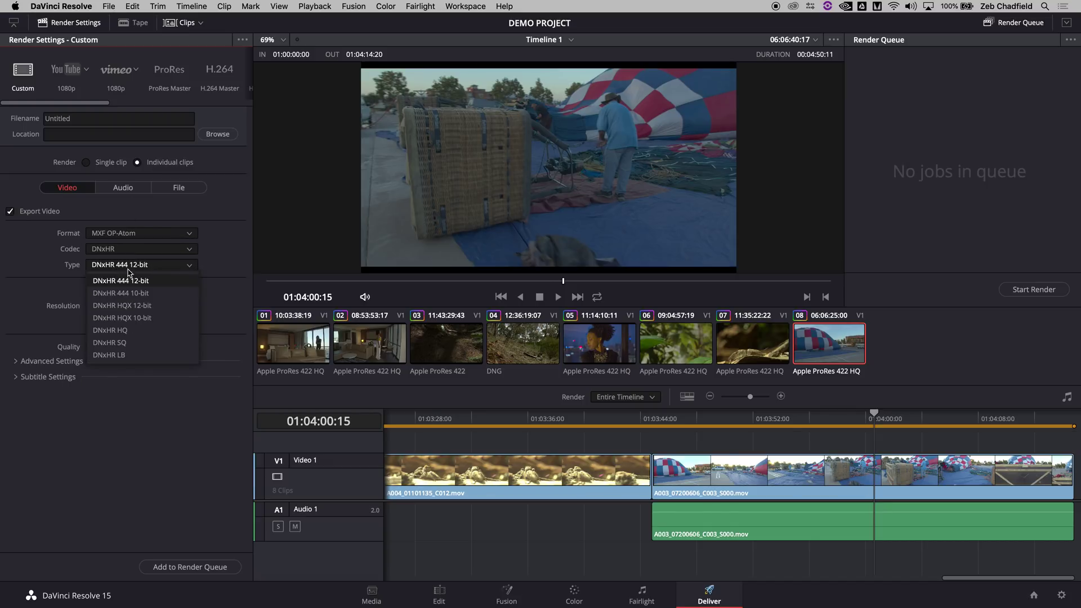
left_click(132, 358)
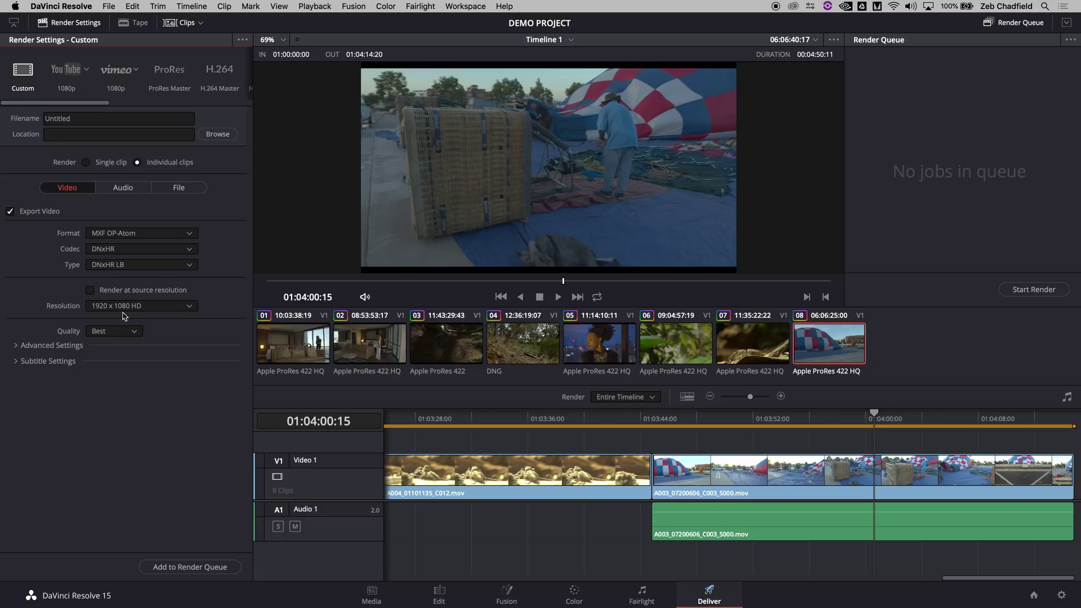
Set the render resolution to 1280 x 720 HD 720P and expand Advanced Settings.
left_click(127, 310)
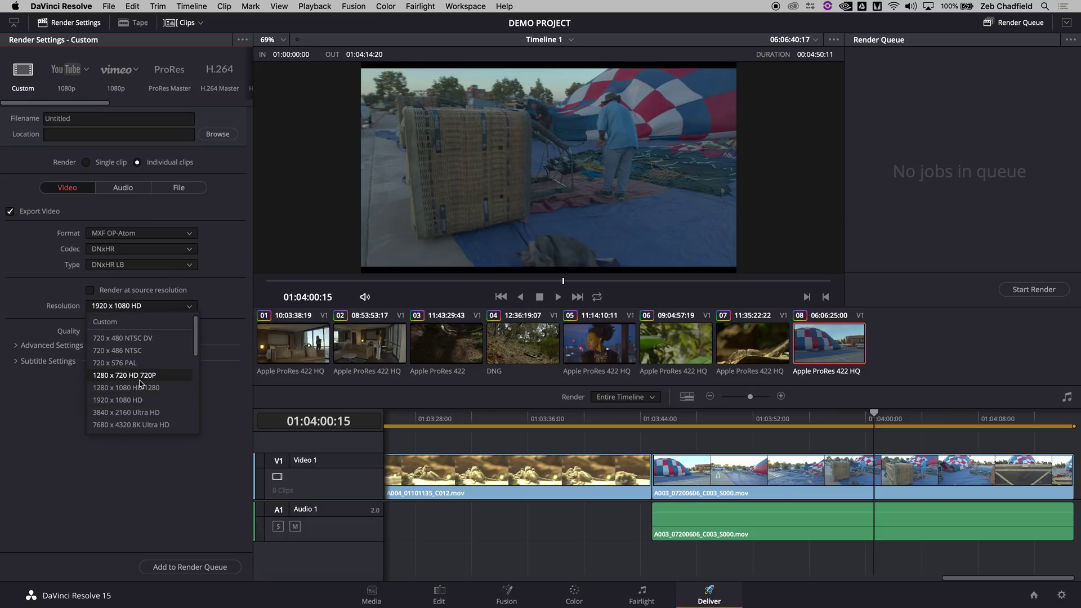
left_click(137, 375)
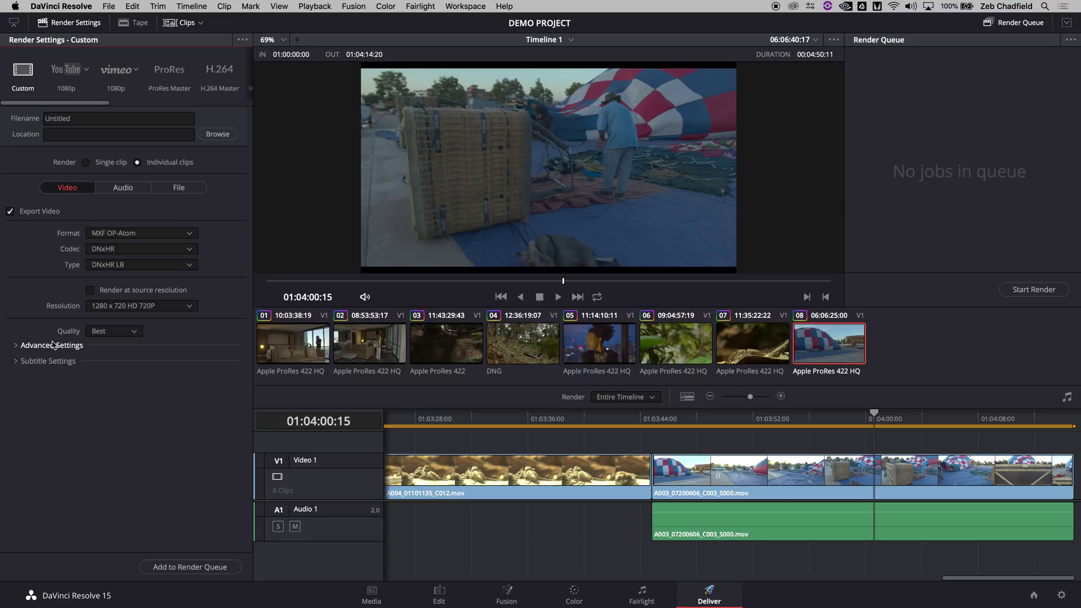
left_click(53, 346)
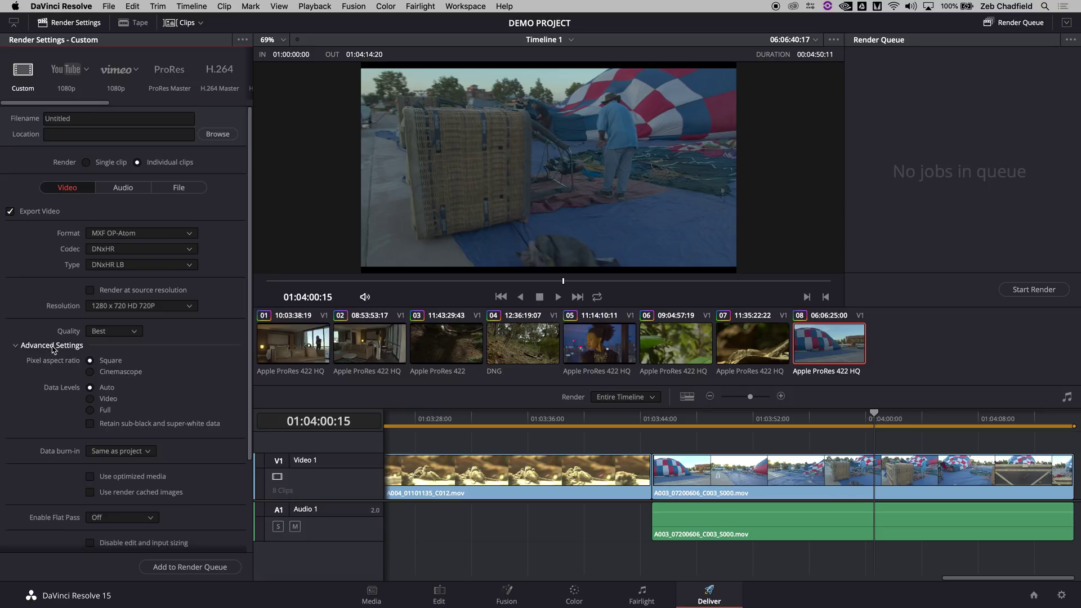
left_click_drag(250, 352, 258, 119)
Set render audio to Linear PCM, channels Same as source, 24-bit depth.
left_click(119, 189)
left_click(115, 235)
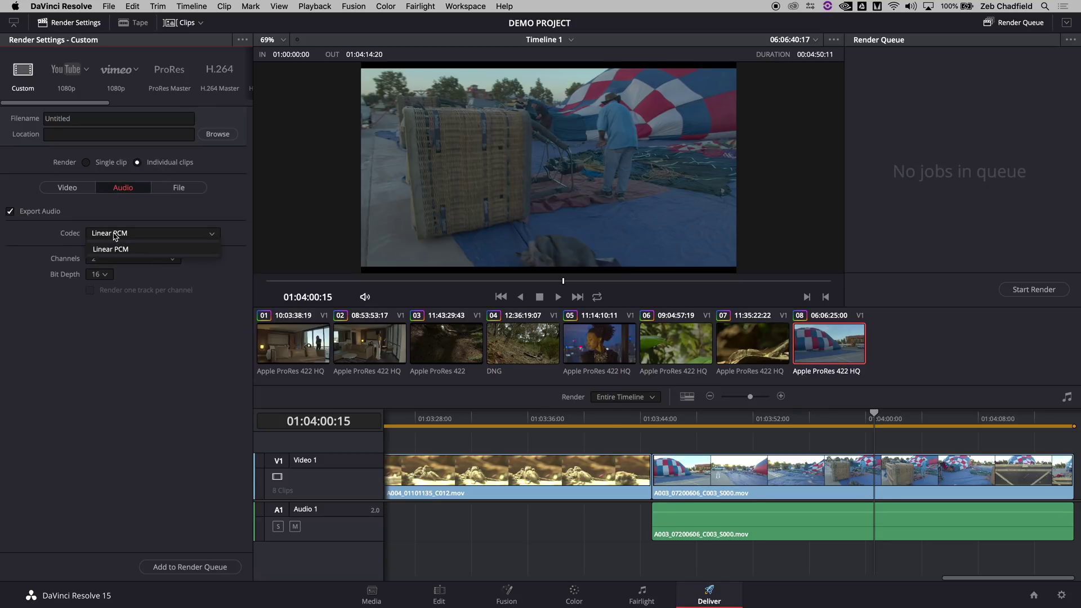
left_click(111, 249)
left_click(112, 259)
left_click(109, 272)
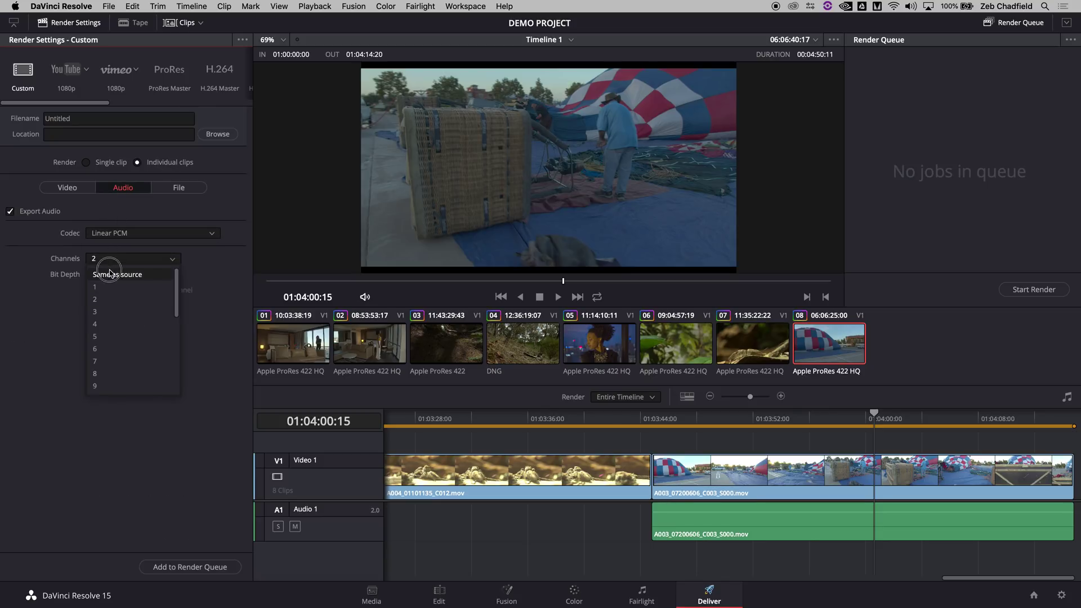
left_click(99, 275)
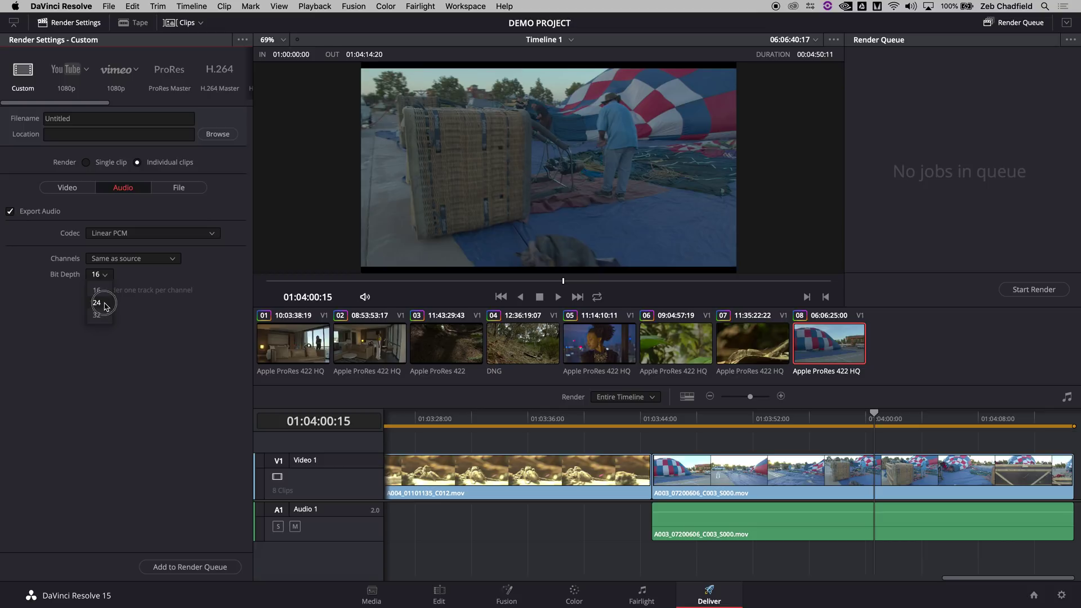
left_click(100, 297)
Name output files by Source Name and raise the preserved folder levels to 15.
left_click(176, 189)
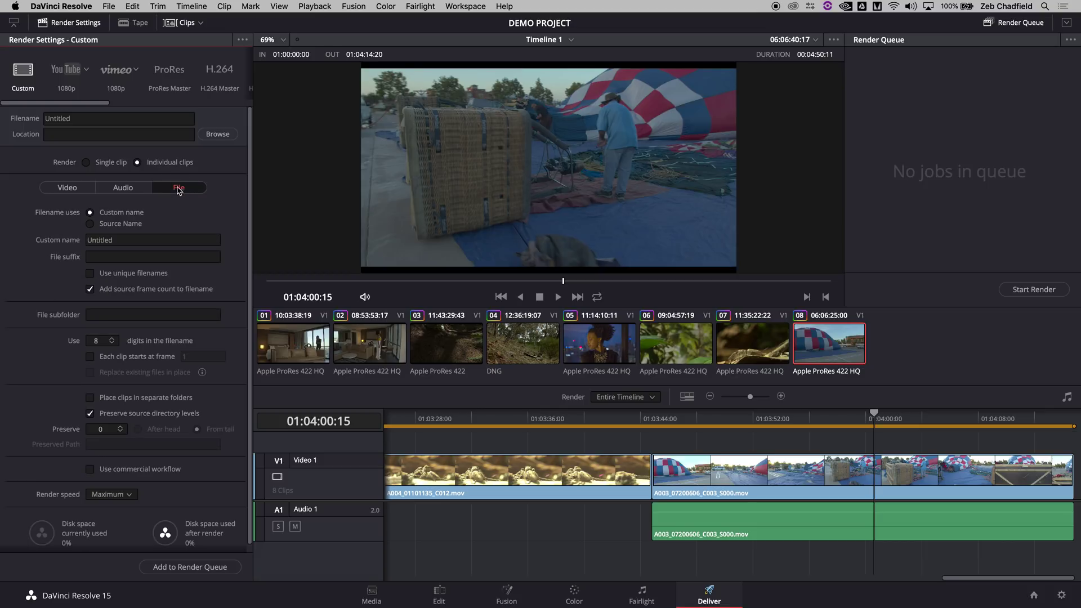
left_click(125, 225)
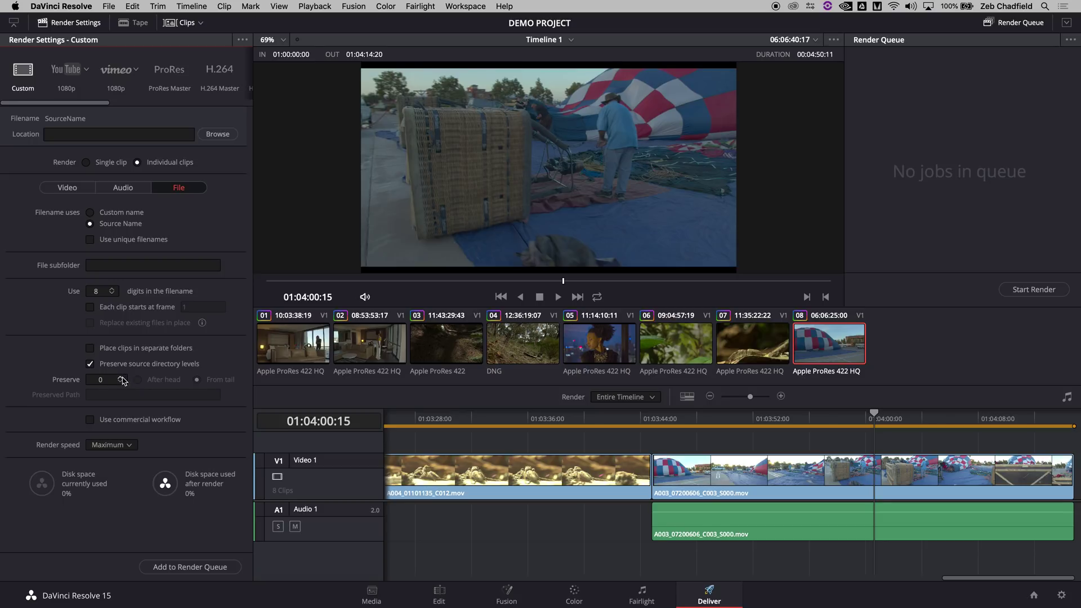
left_click(123, 379)
left_click(122, 379)
left_click(123, 378)
left_click(123, 379)
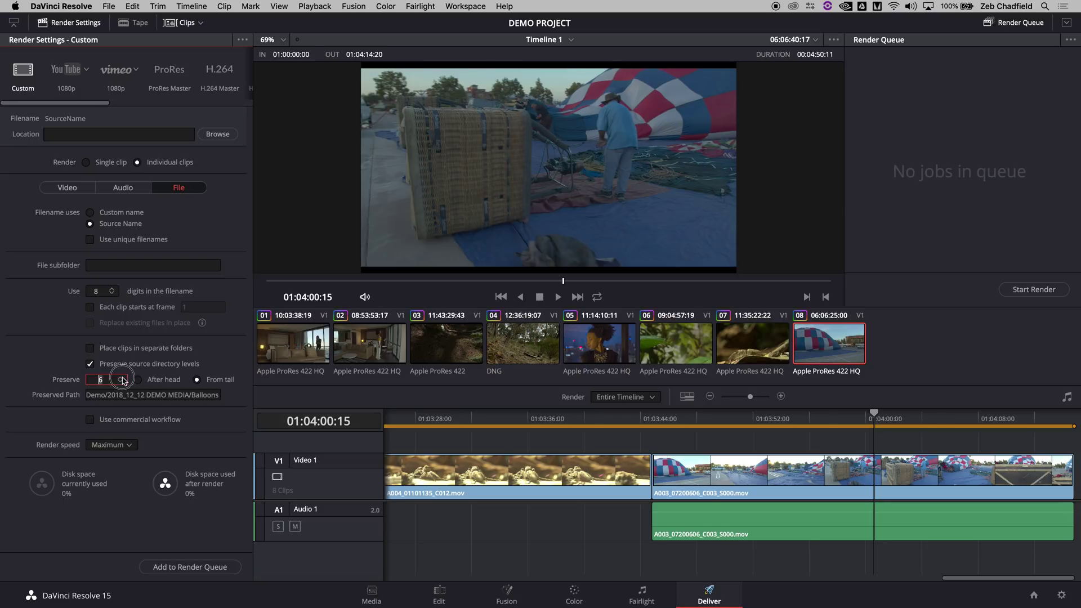
left_click(123, 378)
left_click(122, 379)
left_click(123, 378)
left_click(123, 379)
left_click(122, 379)
left_click(122, 378)
left_click(123, 378)
Create a RENDERS folder inside Resolve Flow Demo and choose it as the render location.
left_click(222, 139)
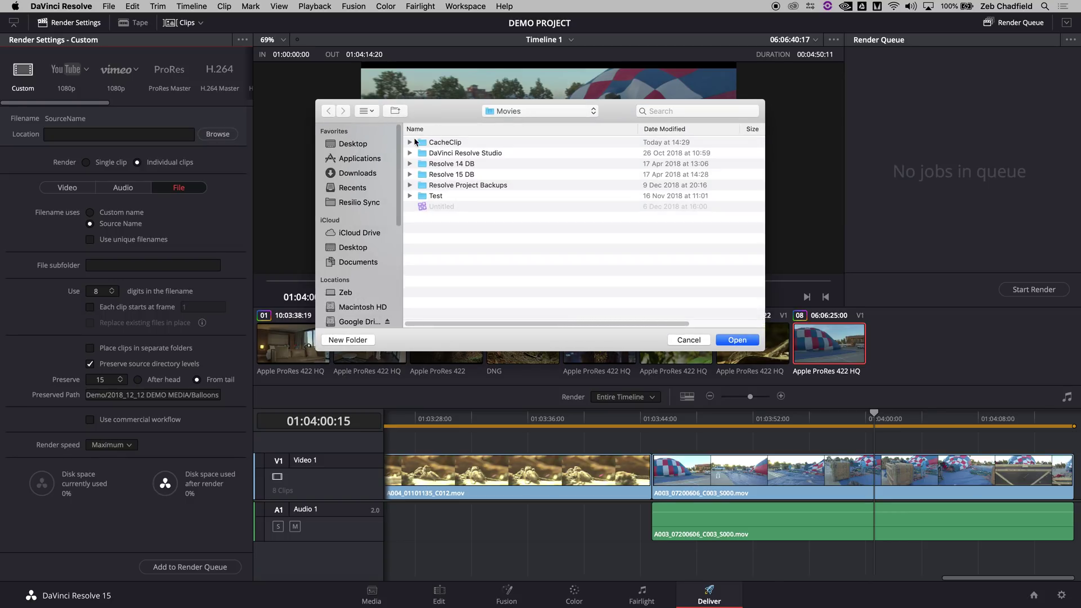
left_click(346, 292)
key("cmd+3")
left_click(435, 189)
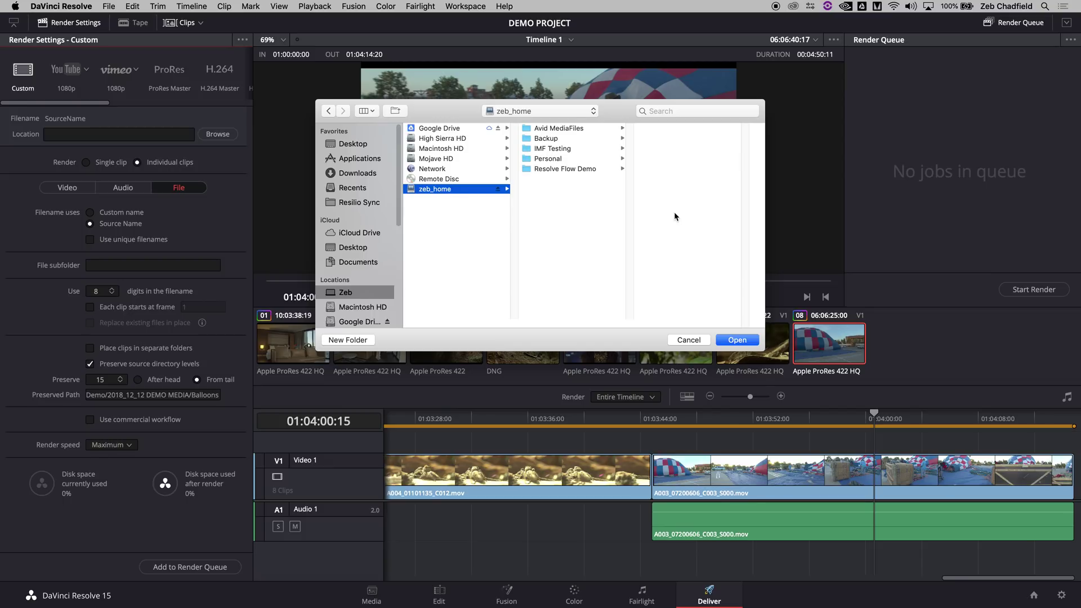
left_click(568, 169)
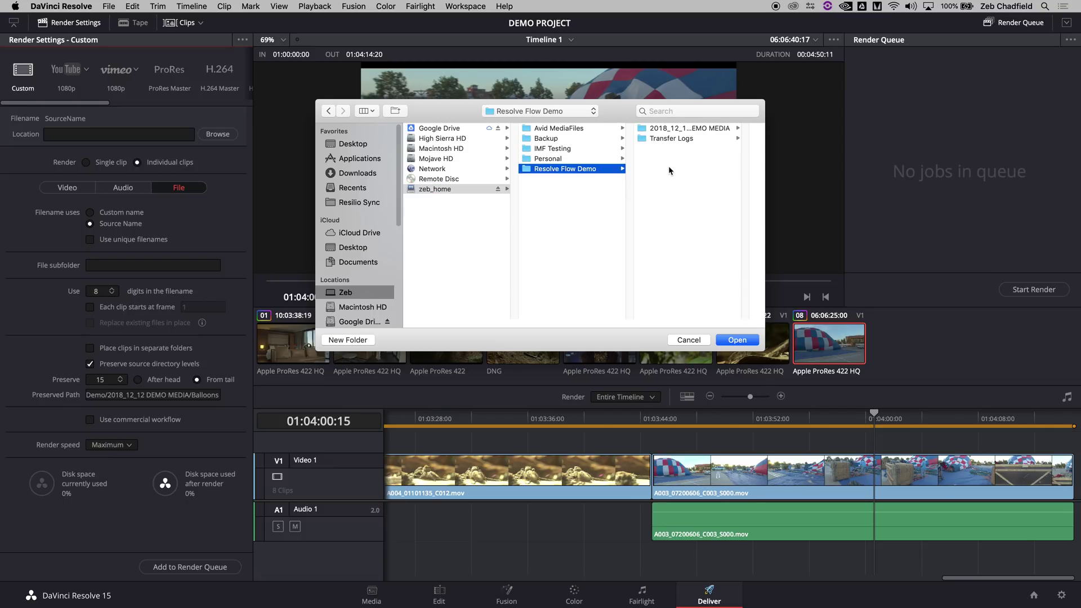
left_click(347, 339)
type("RENDERS")
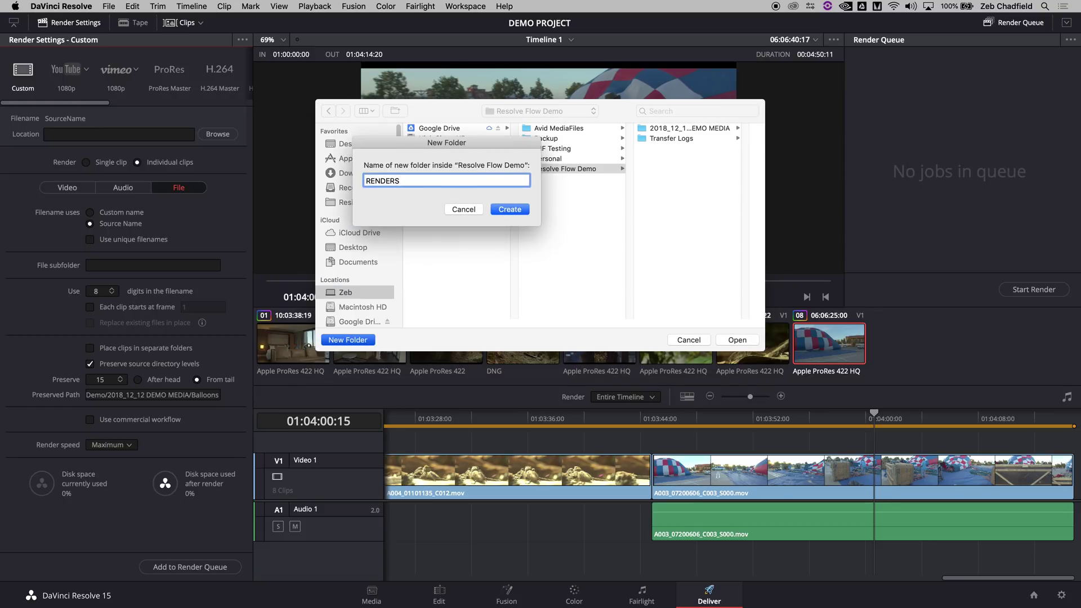
key("Return")
left_click(737, 340)
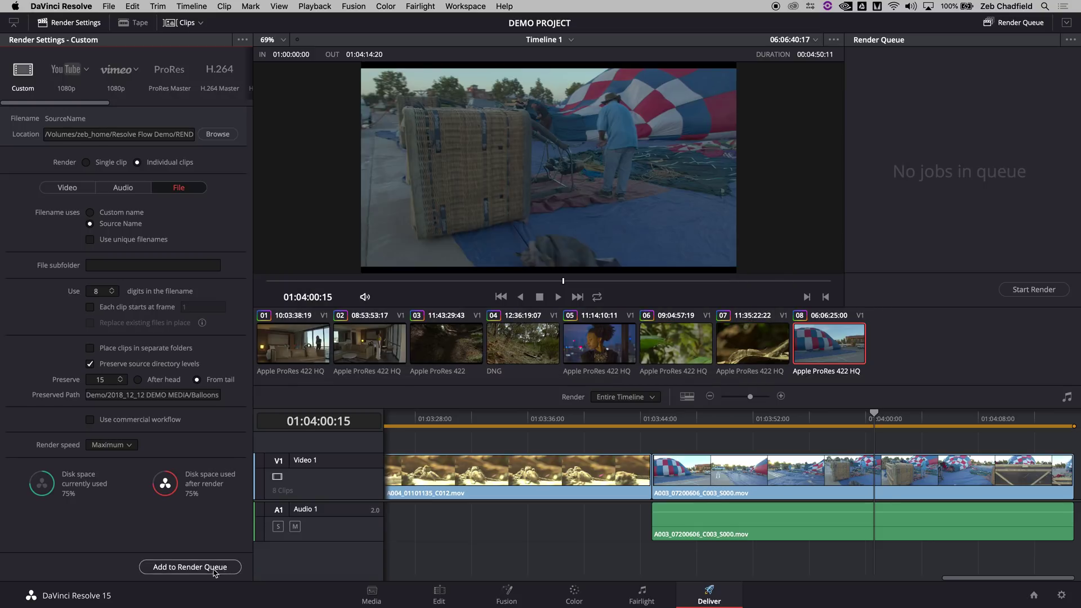
Add the job to the render queue and render the eight clips.
left_click(190, 567)
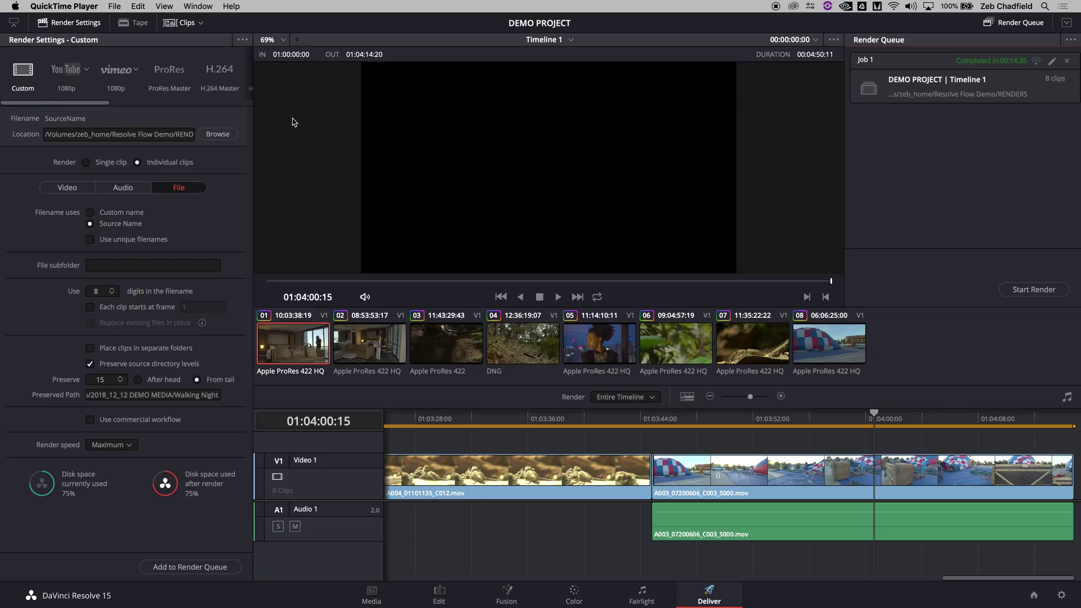
left_click(292, 122)
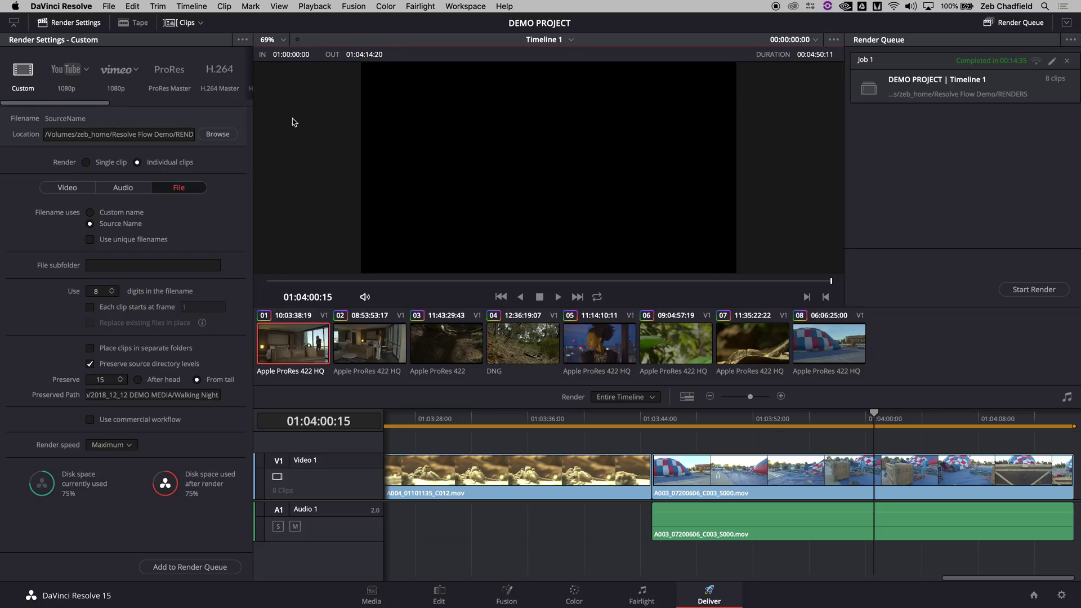
left_click(62, 5)
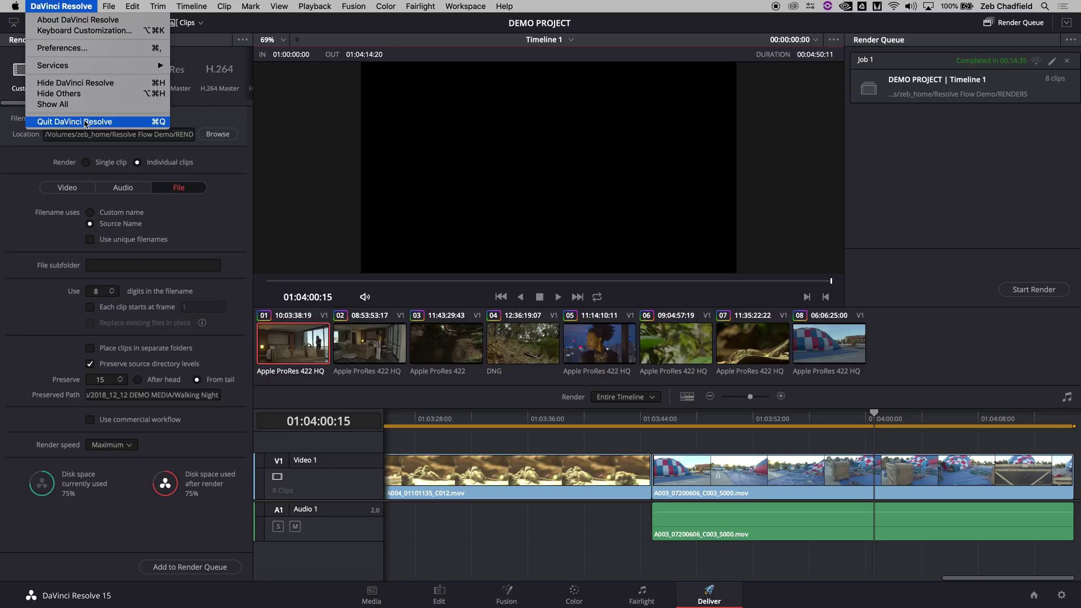
Quit Resolve, then in Media Composer create and open the 1080p/25 project DEMO PROJECT 02.
left_click(84, 122)
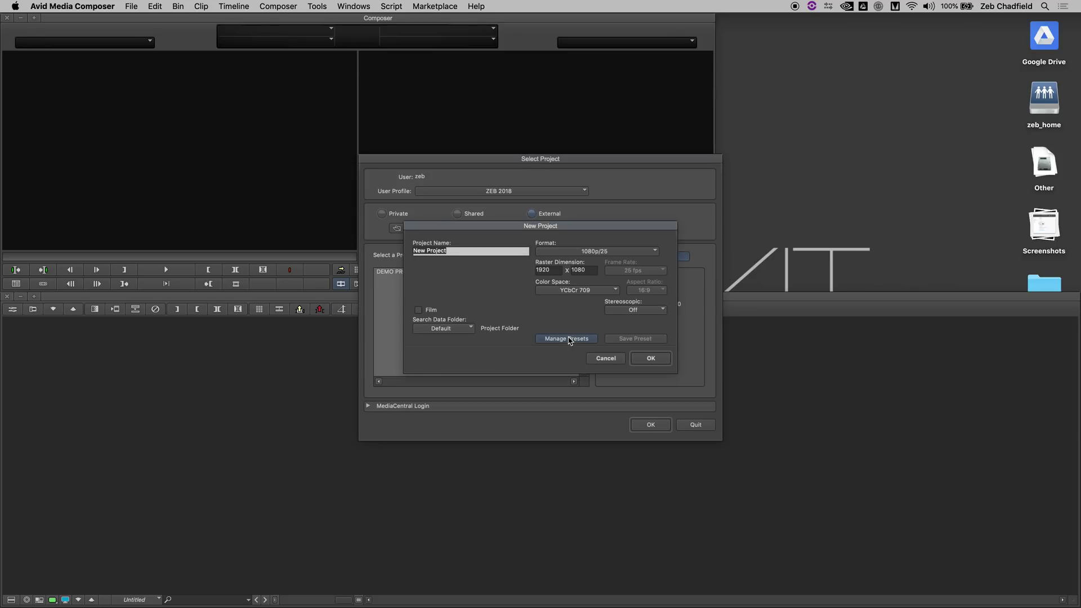
type("DEMO PROJECT 01")
key("Return")
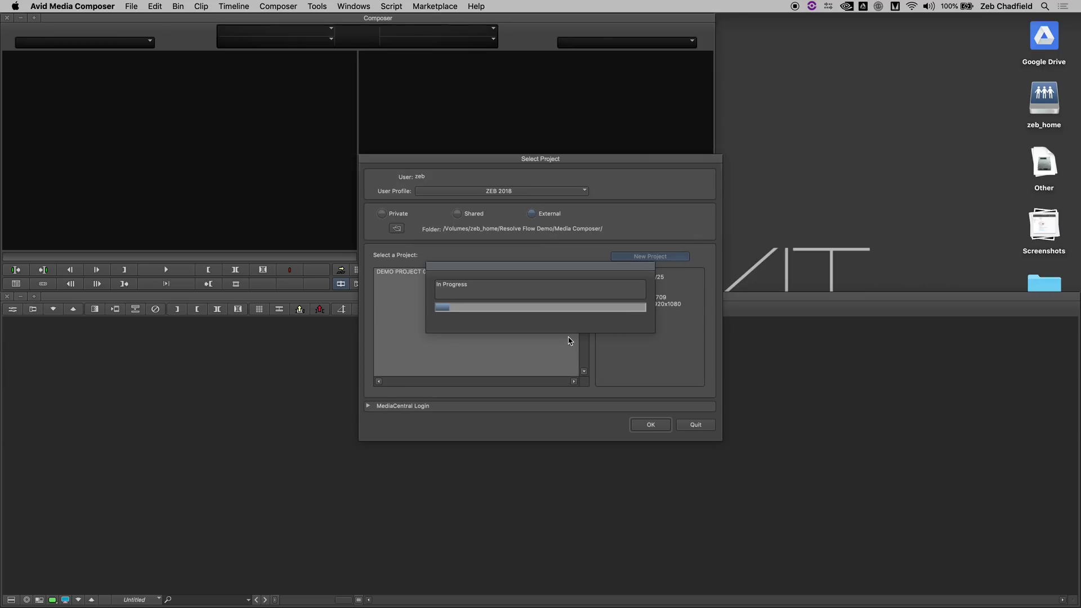
left_click(651, 426)
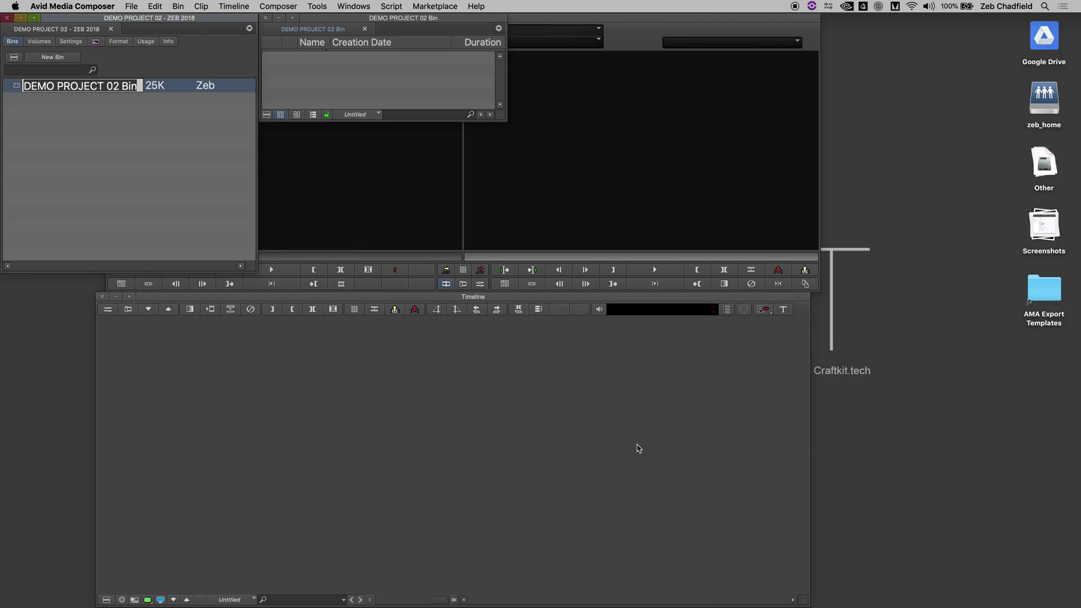
Browse in Finder from zeb_home through Resolve Flow Demo into 2018_12_12 DEMO MEDIA.
left_click_drag(399, 20, 145, 279)
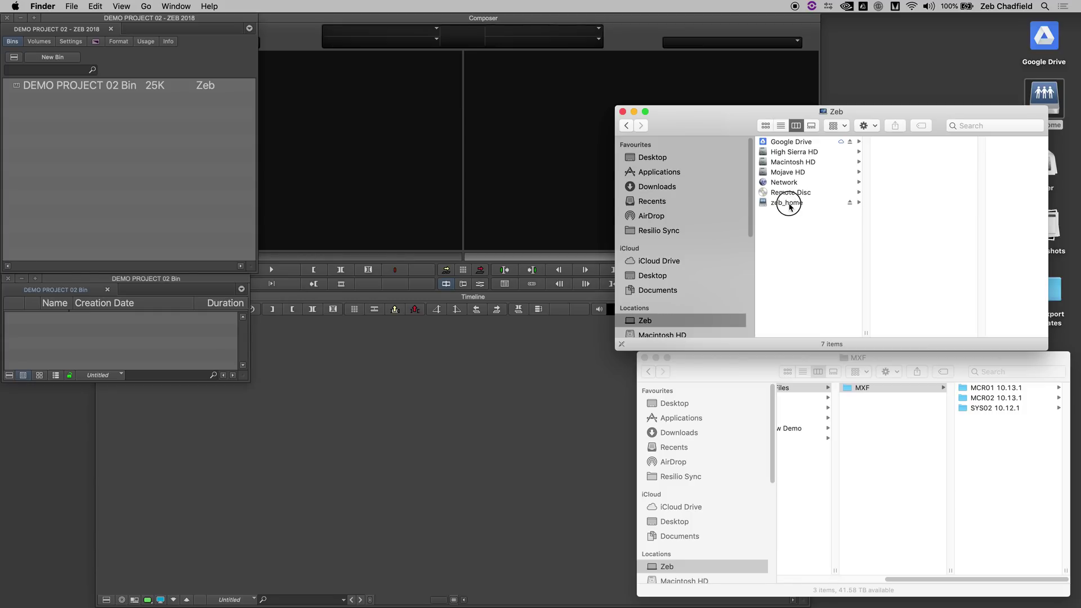
left_click(789, 203)
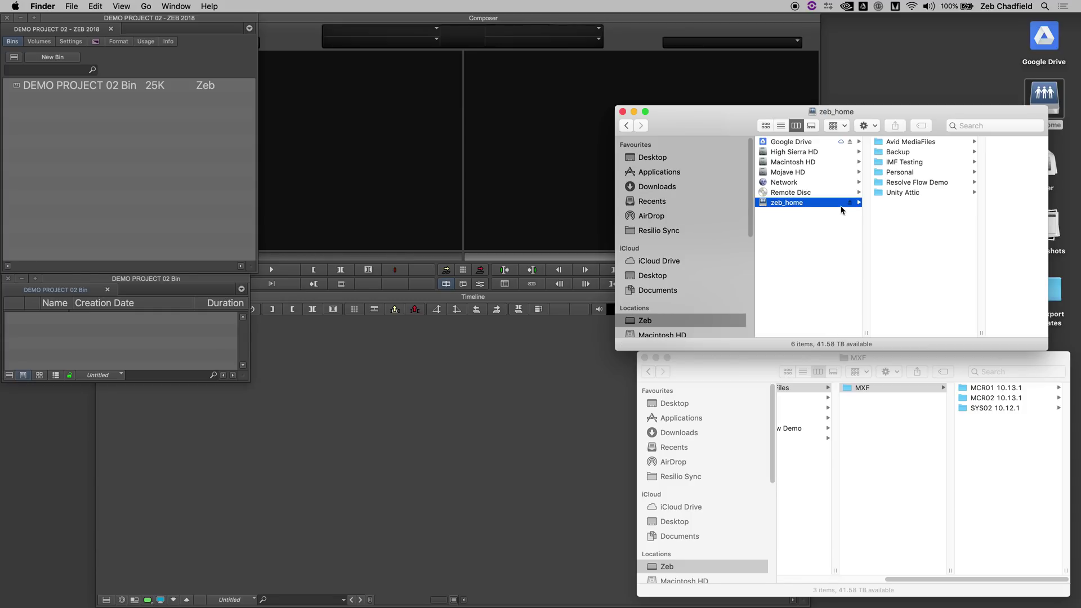
left_click(923, 185)
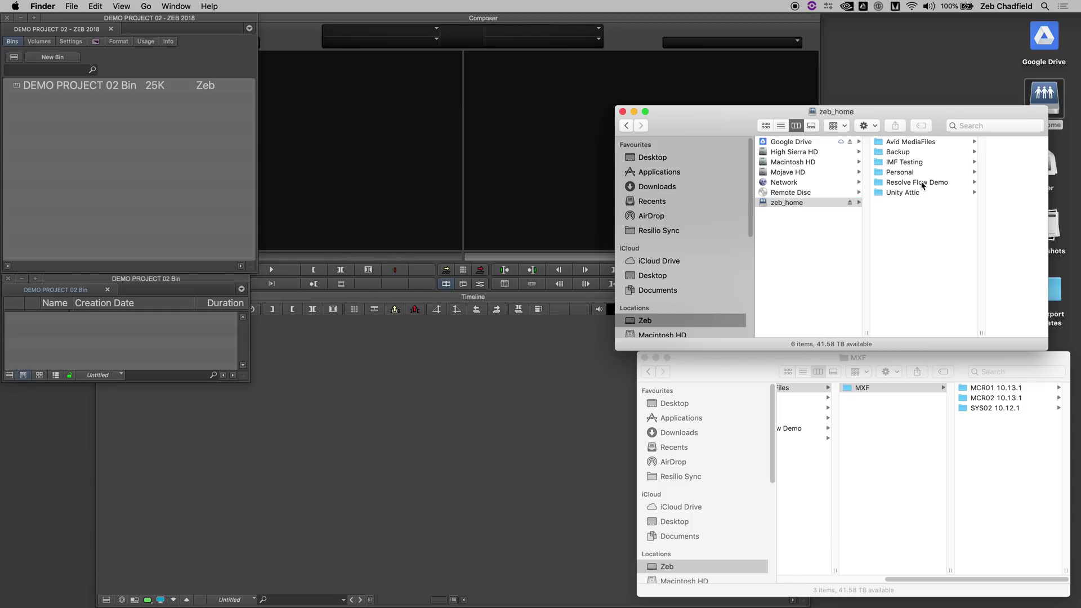
left_click(976, 163)
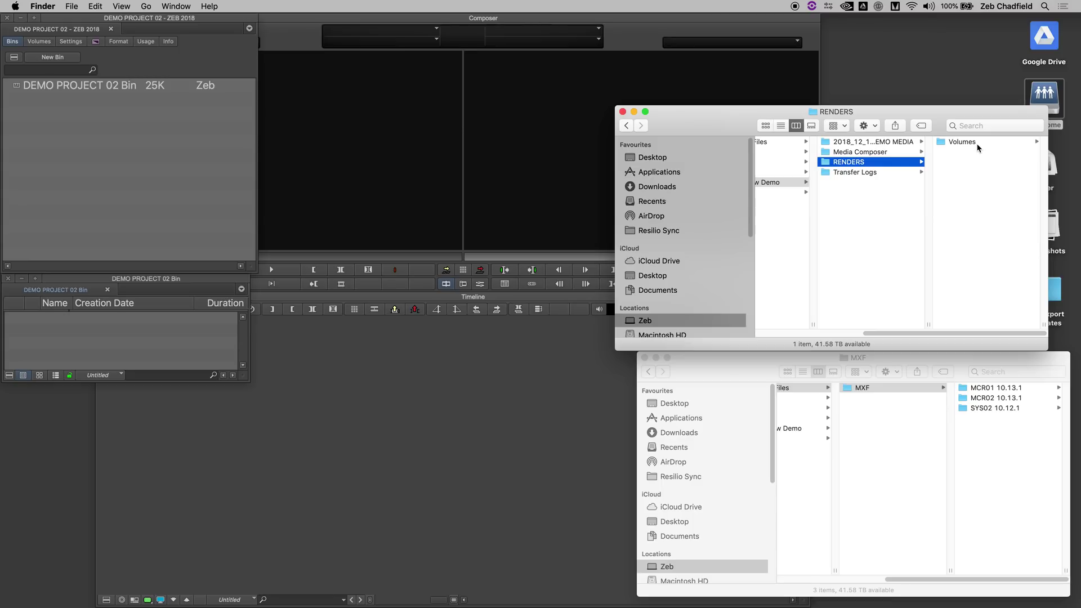
left_click(977, 145)
left_click(978, 146)
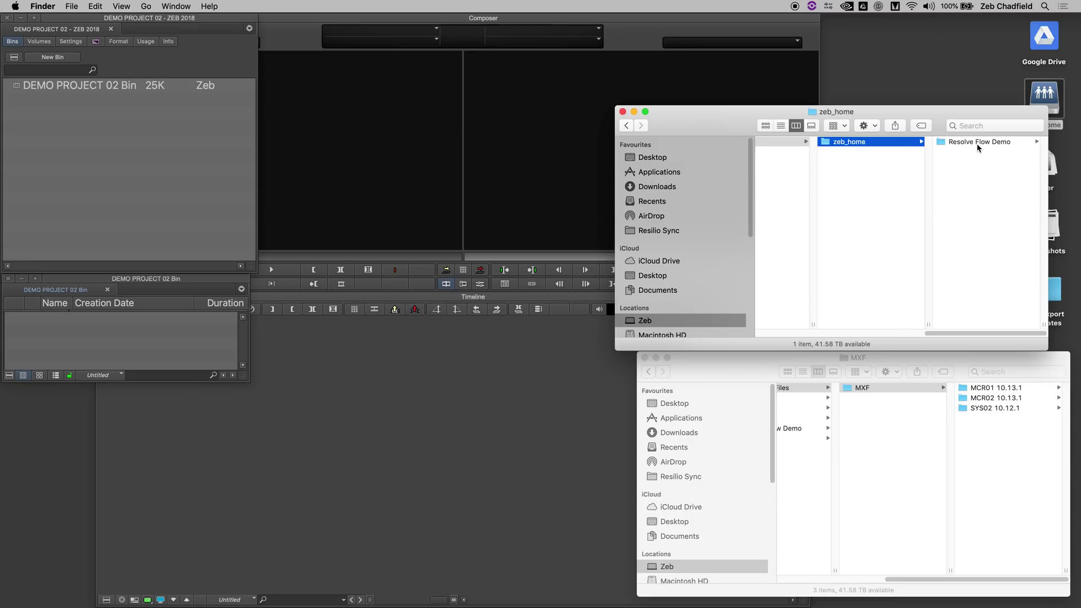
left_click(978, 143)
left_click(978, 143)
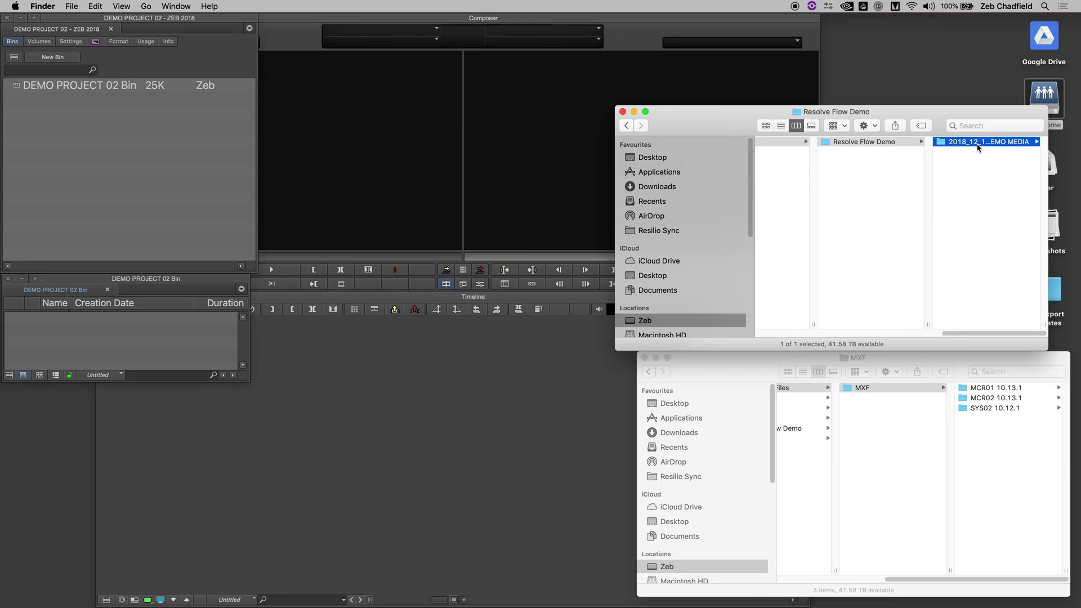
Widen the Finder column to show the full folder name and enter rename mode.
left_click_drag(916, 123, 927, 61)
left_click_drag(940, 266, 967, 265)
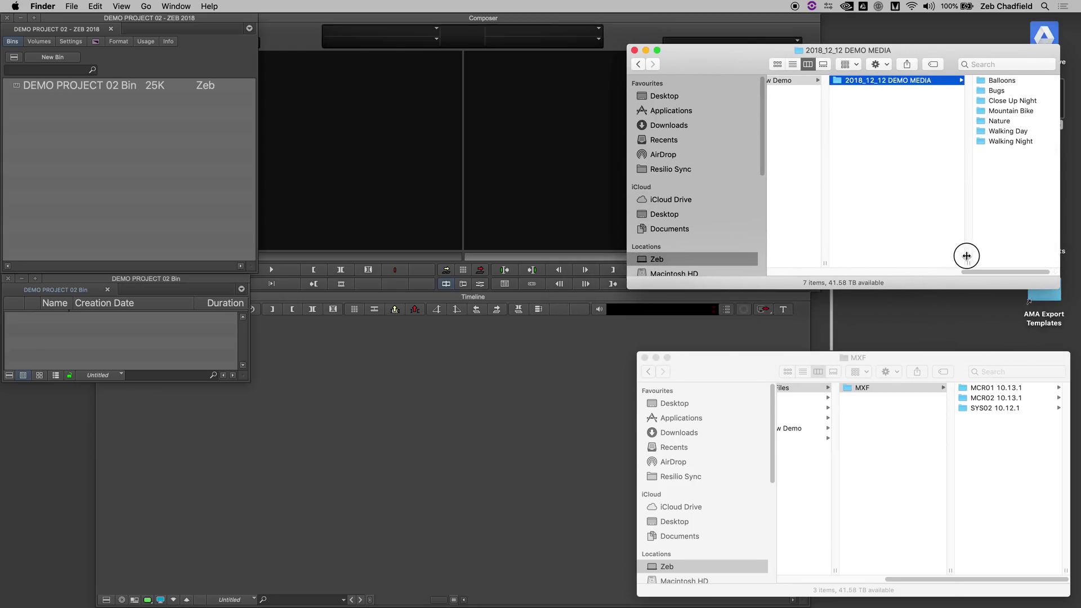
key("Return")
key("super+c")
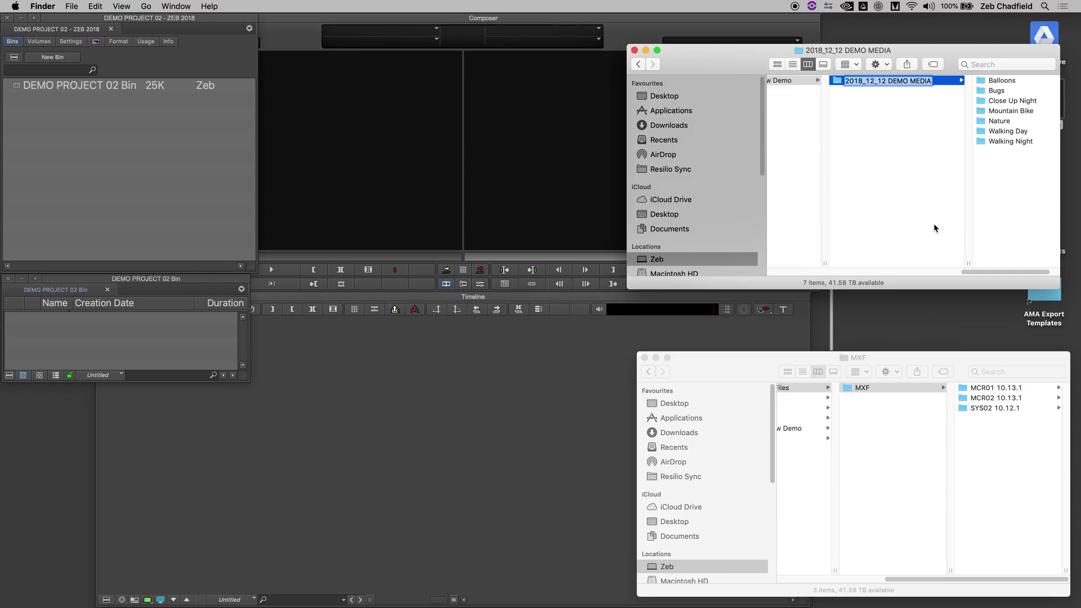
Add a project folder named 2018_12_12 DEMO MEDIA in Media Composer.
left_click(68, 148)
right_click(67, 136)
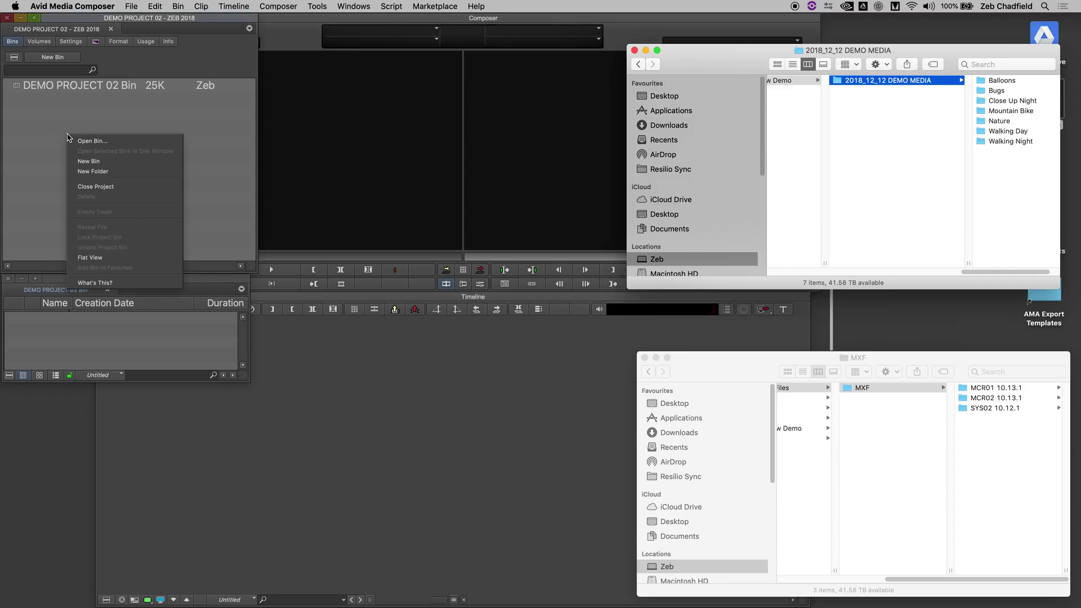
left_click(95, 171)
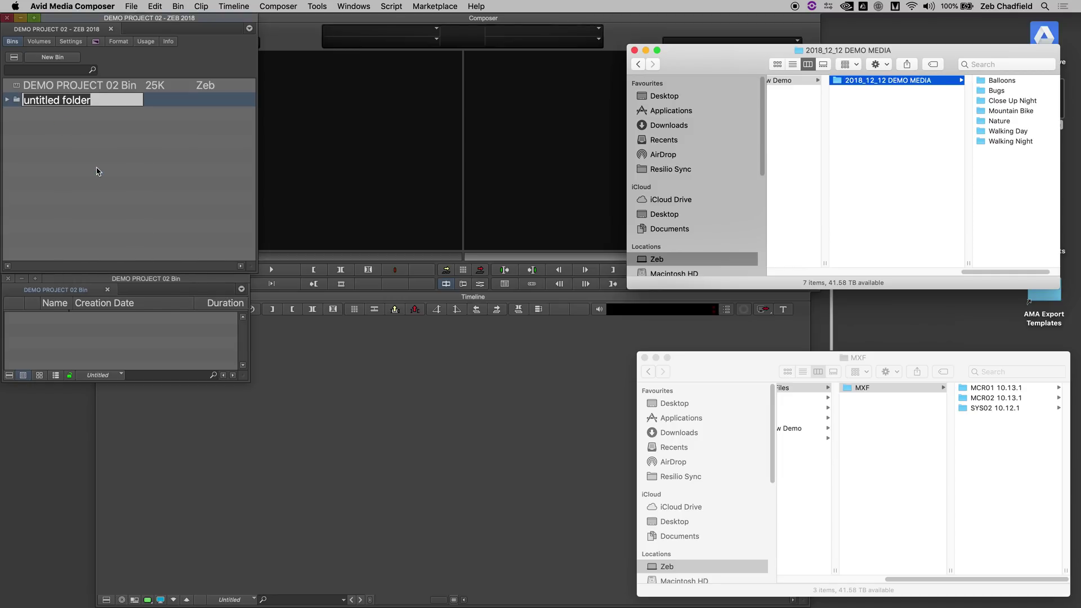
key("super+v")
left_click(99, 171)
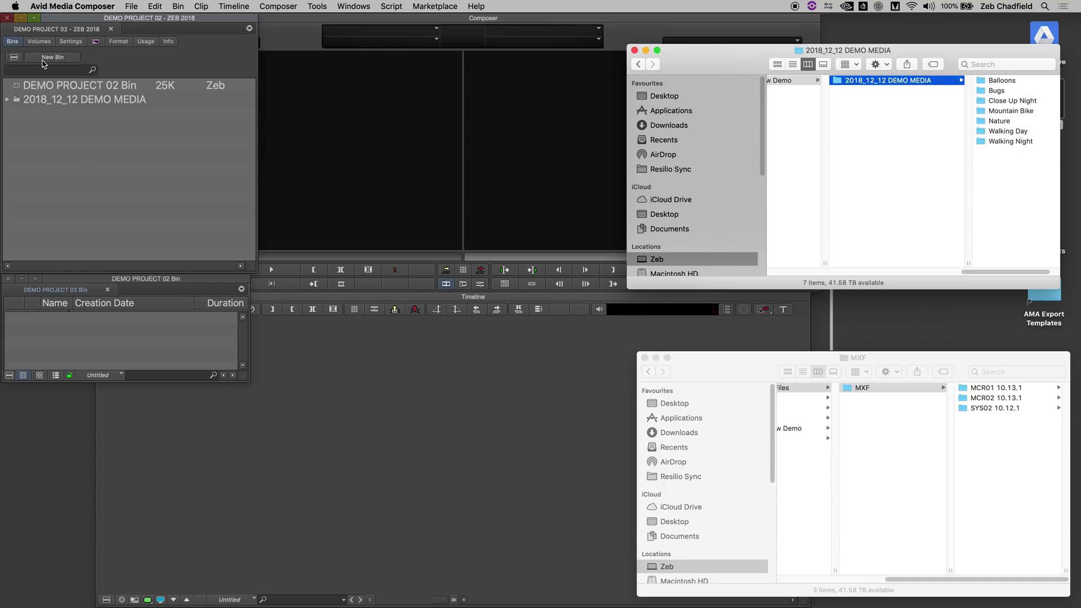
Create four more new bins and copy the Balloons folder name from Finder.
left_click(44, 58)
left_click(44, 59)
left_click(44, 59)
left_click(44, 58)
left_click(44, 59)
left_click(44, 59)
left_click(44, 59)
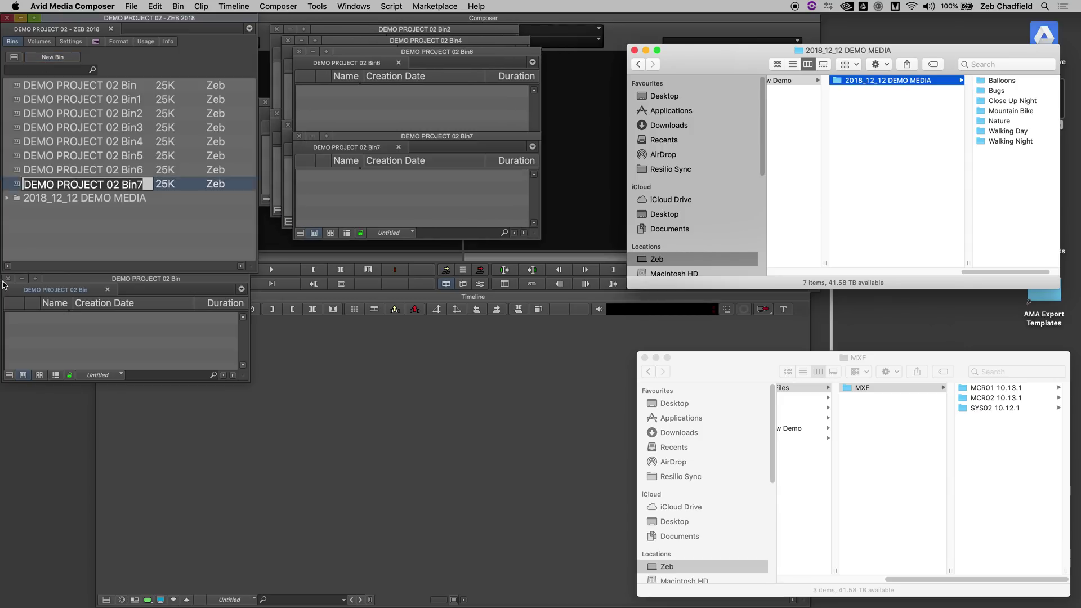
left_click(1002, 185)
left_click(1003, 80)
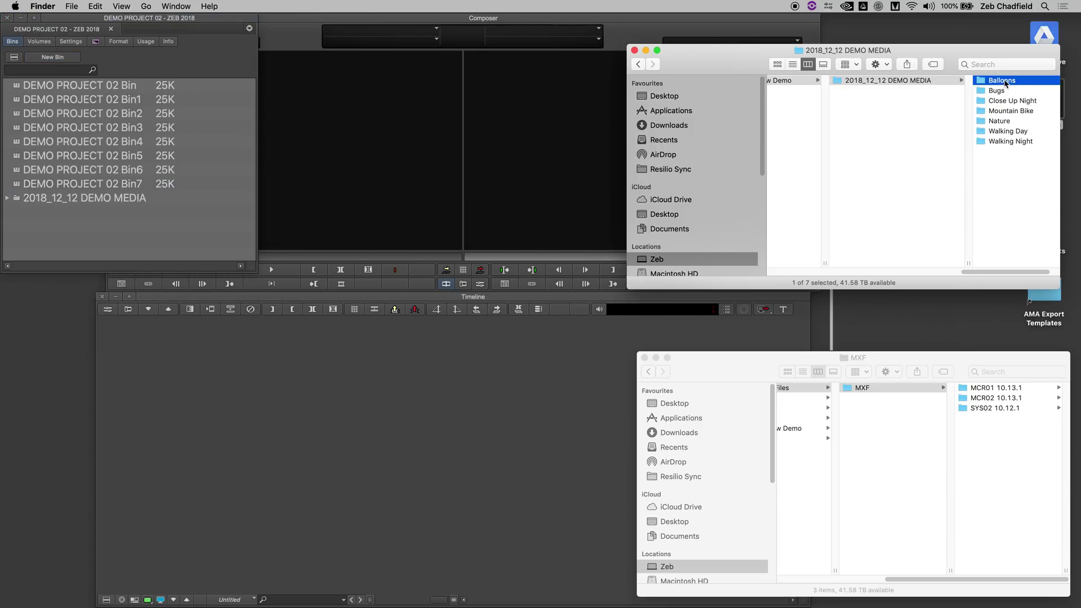
key("Escape")
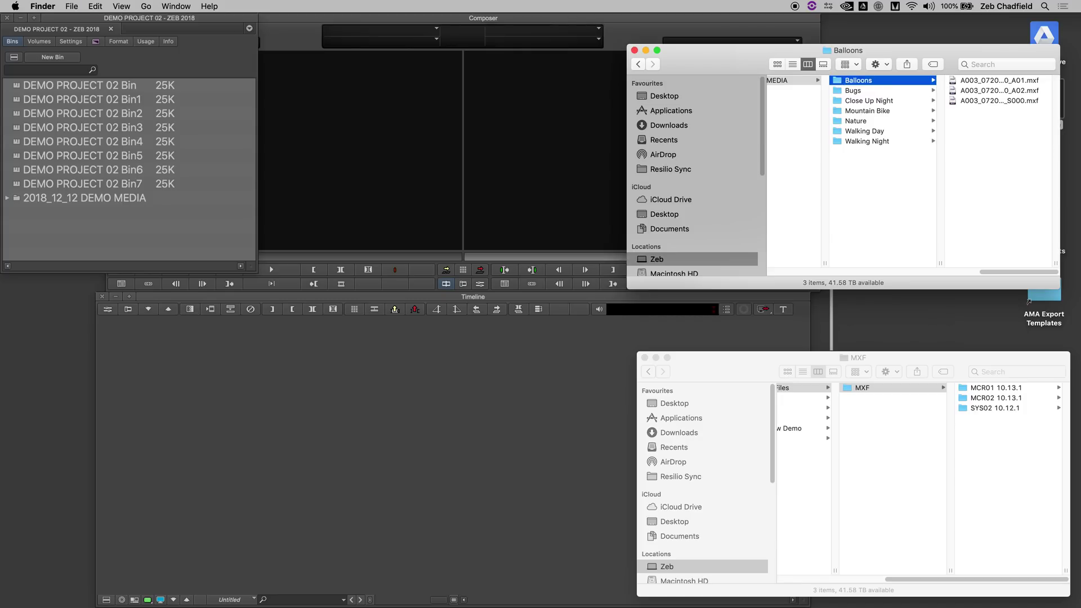
Rename the first bins to Balloons, Bugs and Close Up Night using copied Finder names.
left_click(84, 87)
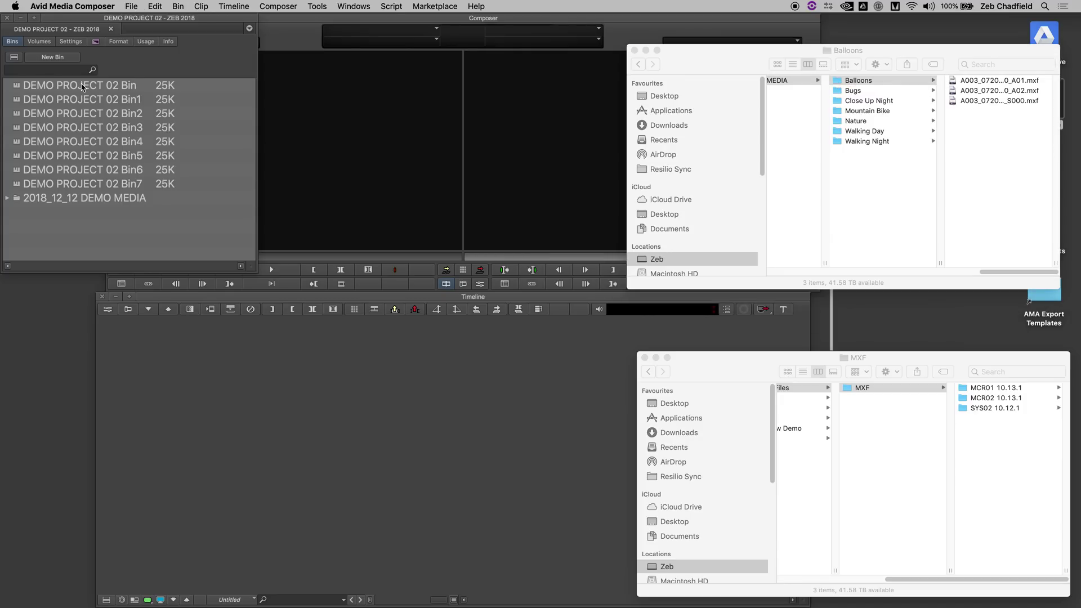
type("Balloons")
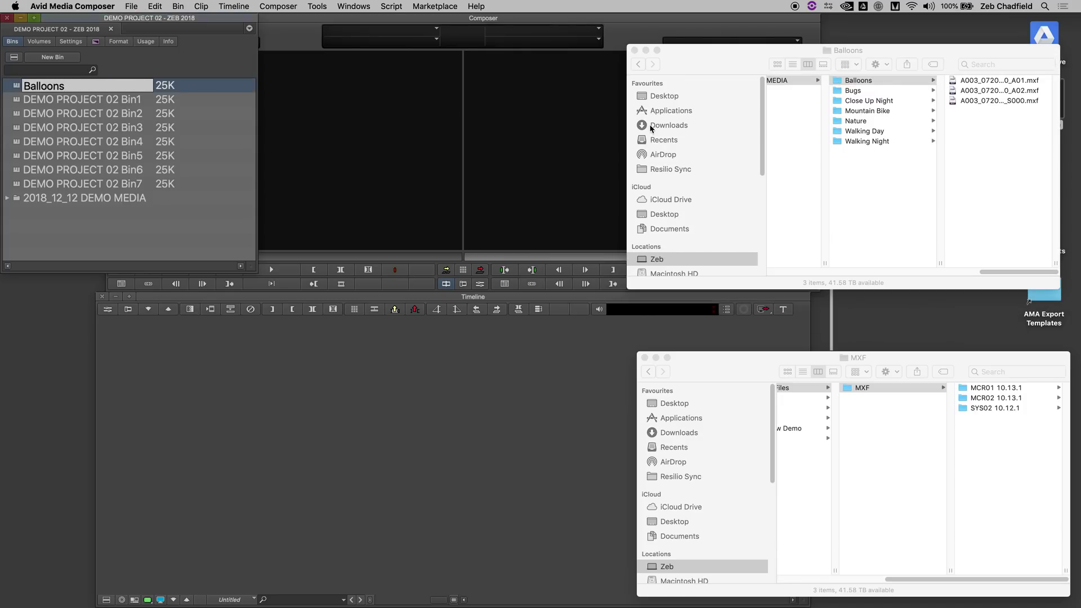
left_click(868, 90)
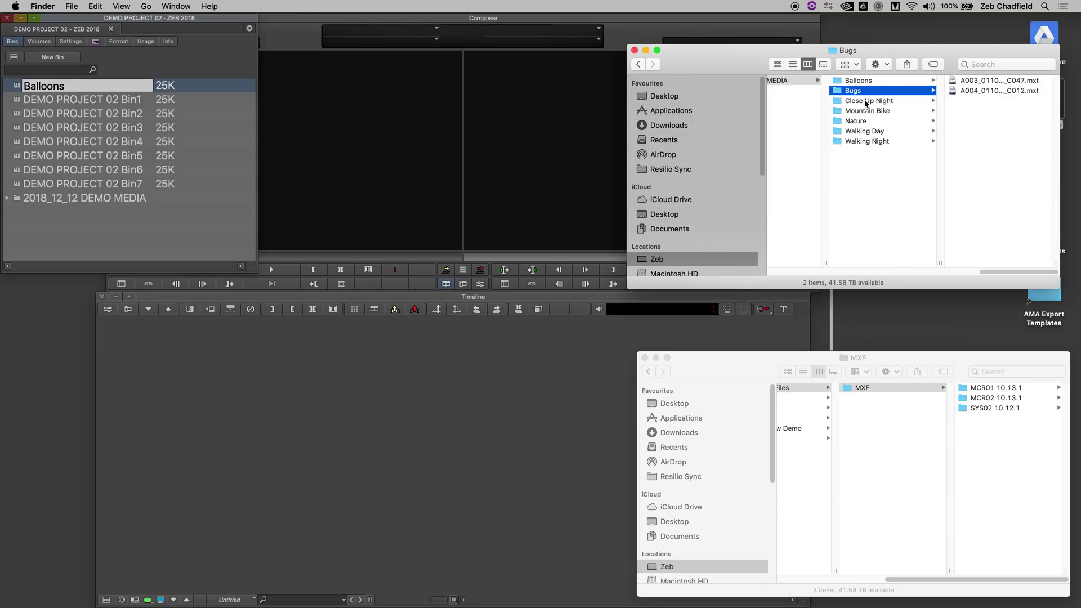
left_click(118, 99)
type("Bugs")
left_click(869, 101)
key("super+c")
left_click(78, 115)
key("super+v")
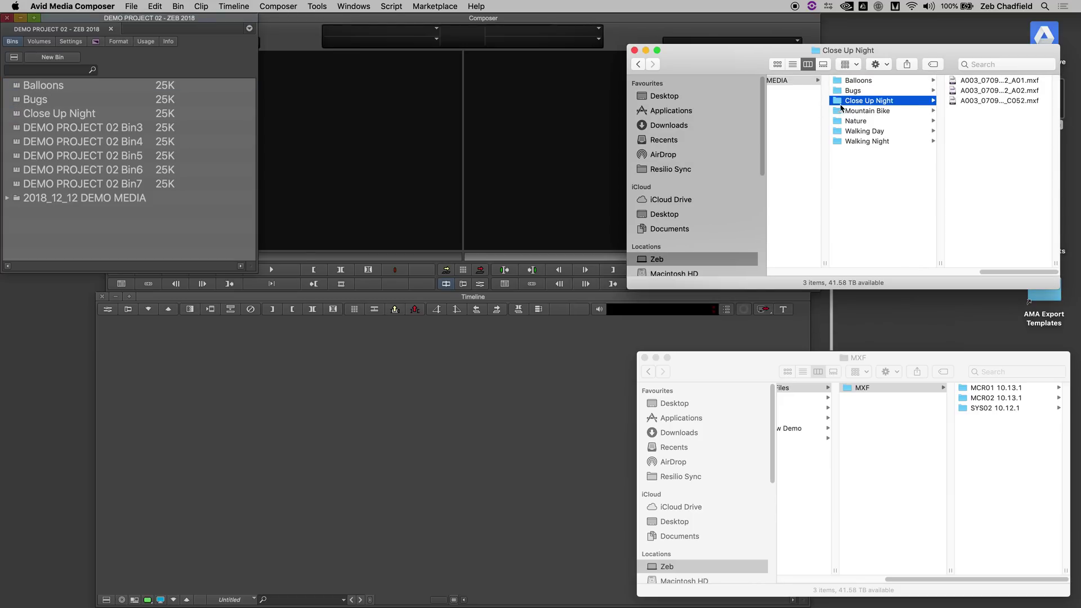
left_click(868, 111)
key("super+c")
Rename the remaining bins Mountain Bike, Nature, Walking Day, Walking Night and delete leftover Bin7.
left_click(79, 130)
key("super+v")
left_click(856, 121)
key("super+c")
left_click(79, 129)
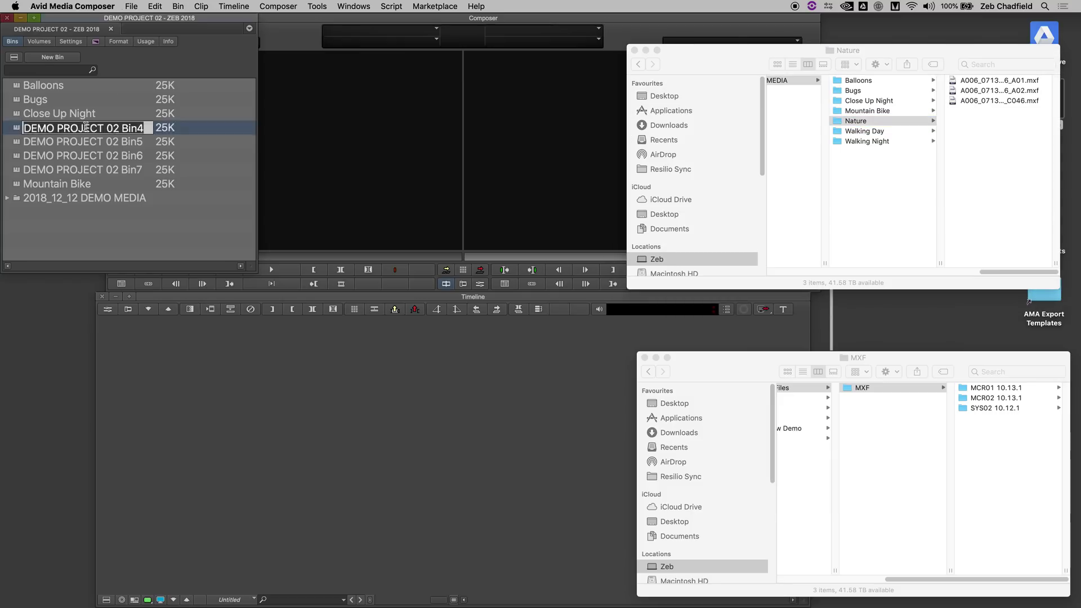
key("super+v")
left_click(875, 132)
key("super+c")
left_click(79, 127)
key("super+v")
left_click(868, 141)
key("super+c")
left_click(79, 127)
key("super+v")
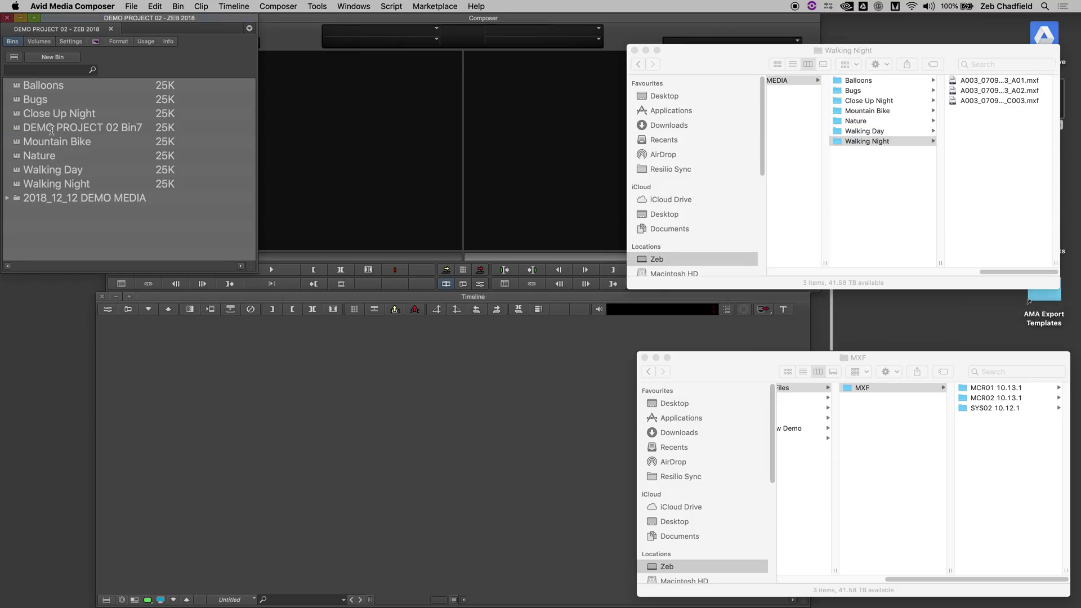
key("Delete")
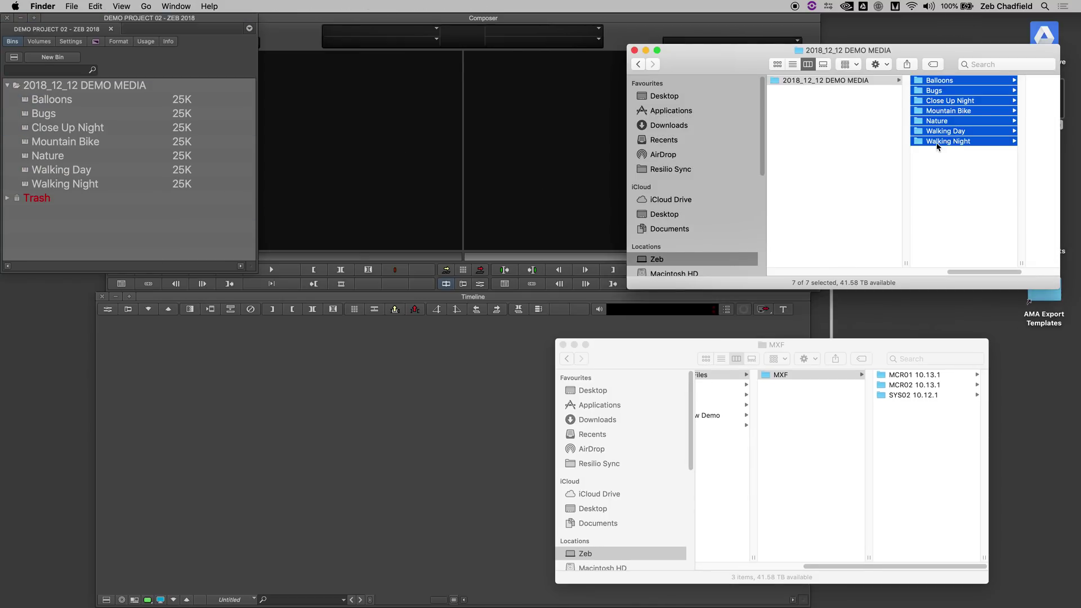
Move the seven folders into MXF and briefly rename Walking Night to Zeb.1 to force a rescan.
left_click_drag(938, 146, 921, 536)
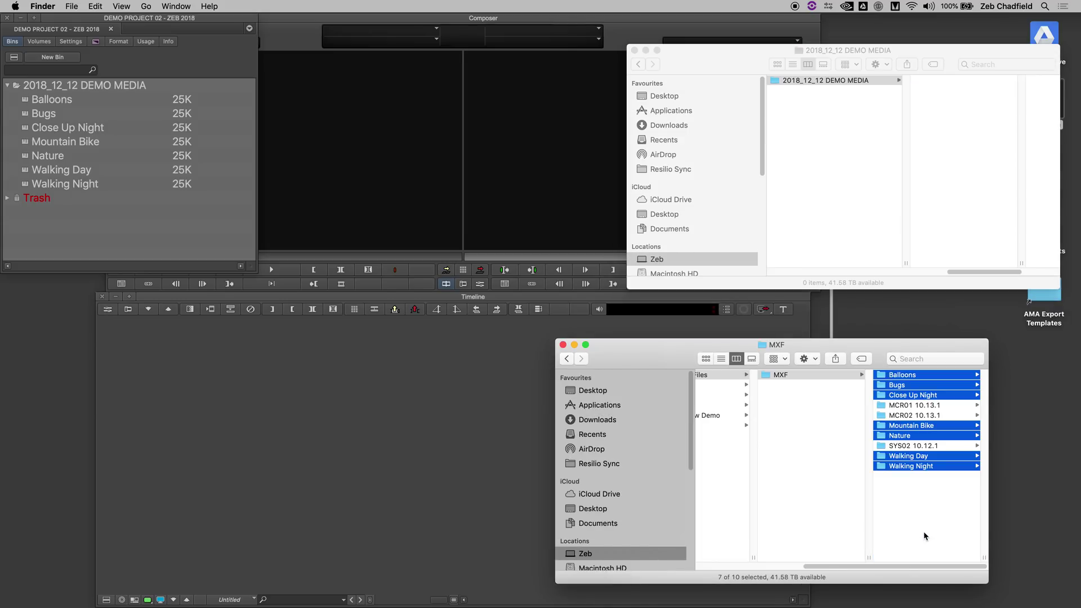
left_click(924, 532)
left_click(910, 466)
key("Return")
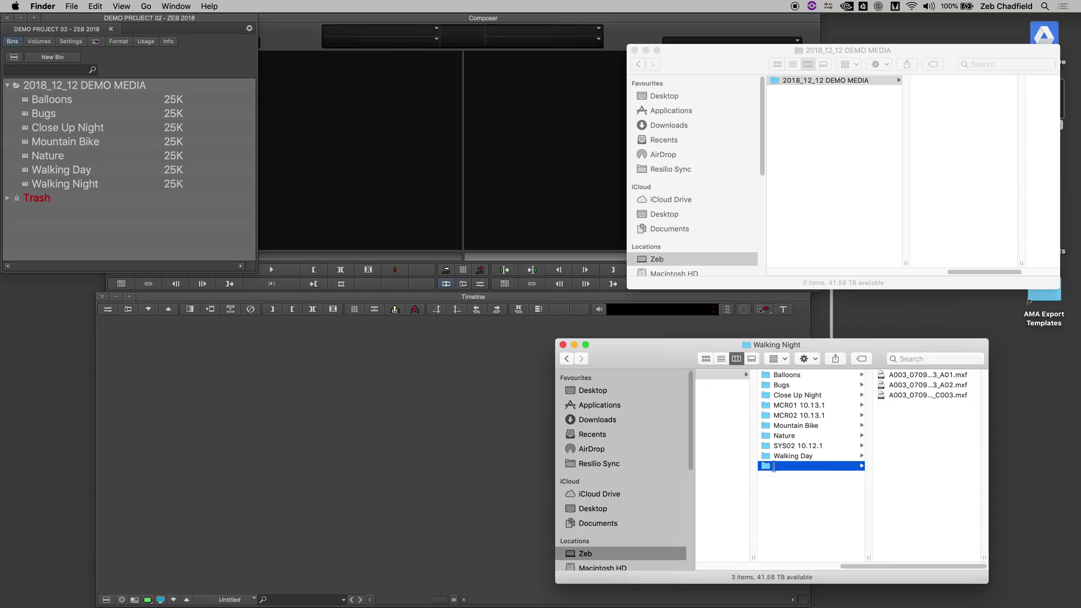
type("Zeb.1")
key("Return")
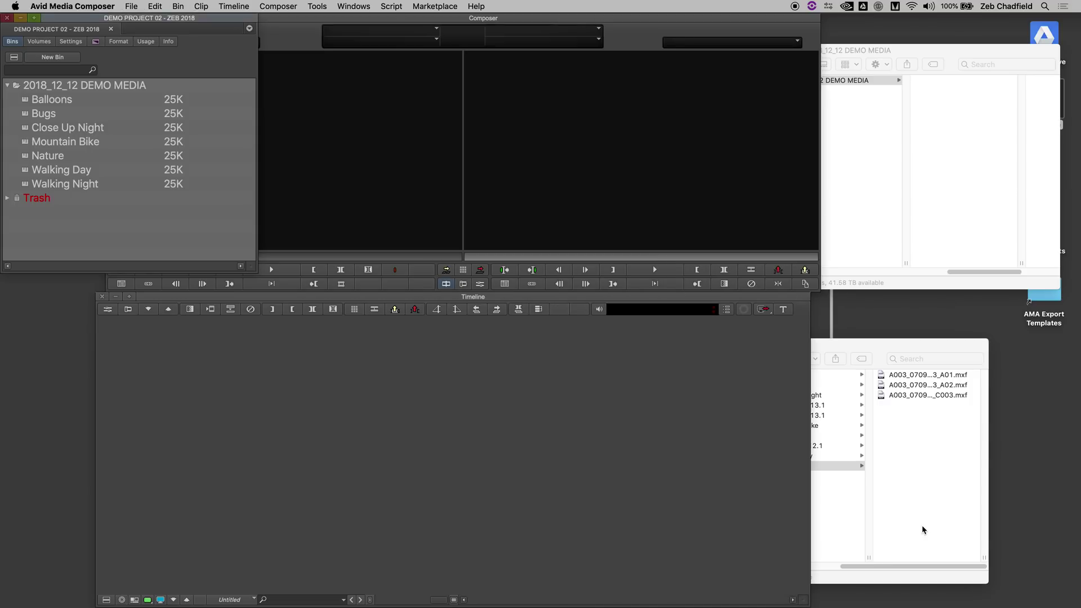
left_click(922, 530)
key("super+z")
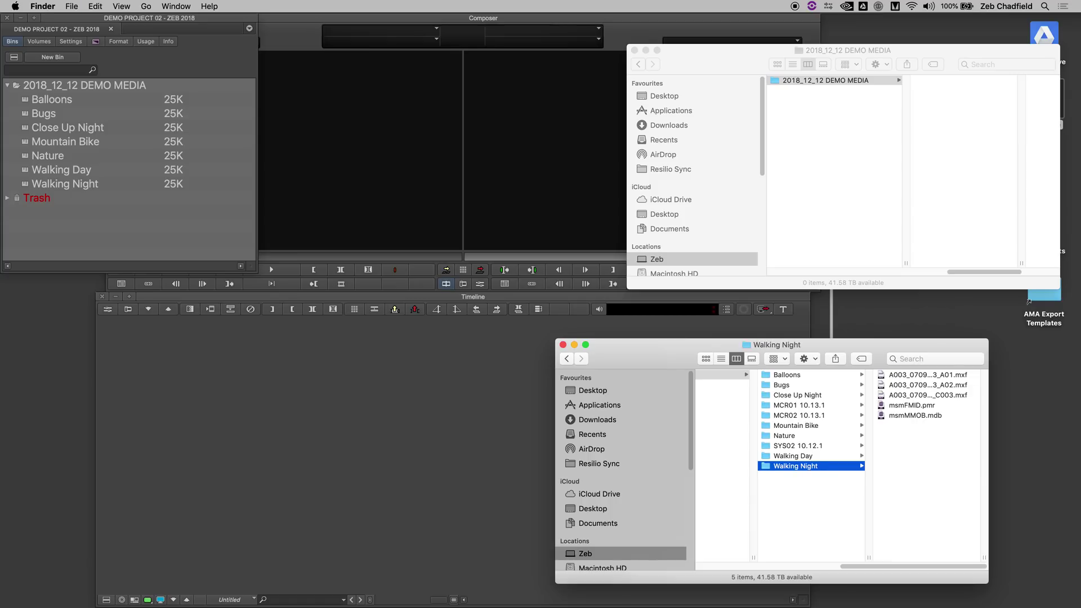
Permanently delete the SYS02, MCR02 and MCR01 folders from MXF.
left_click(833, 446)
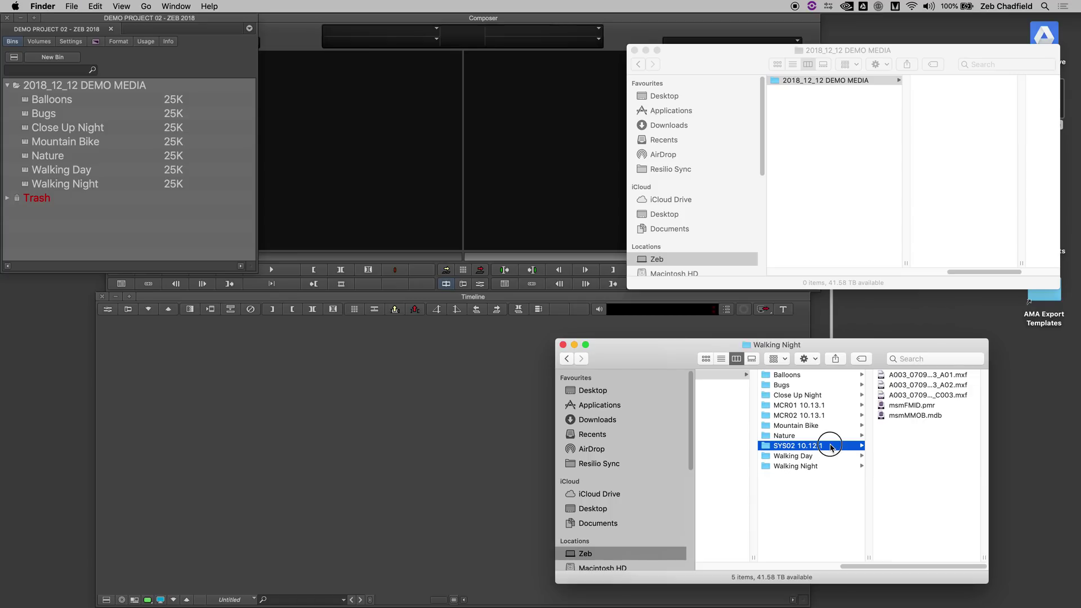
left_click(836, 415, "super")
left_click(839, 406, "super")
key("alt+super+BackSpace")
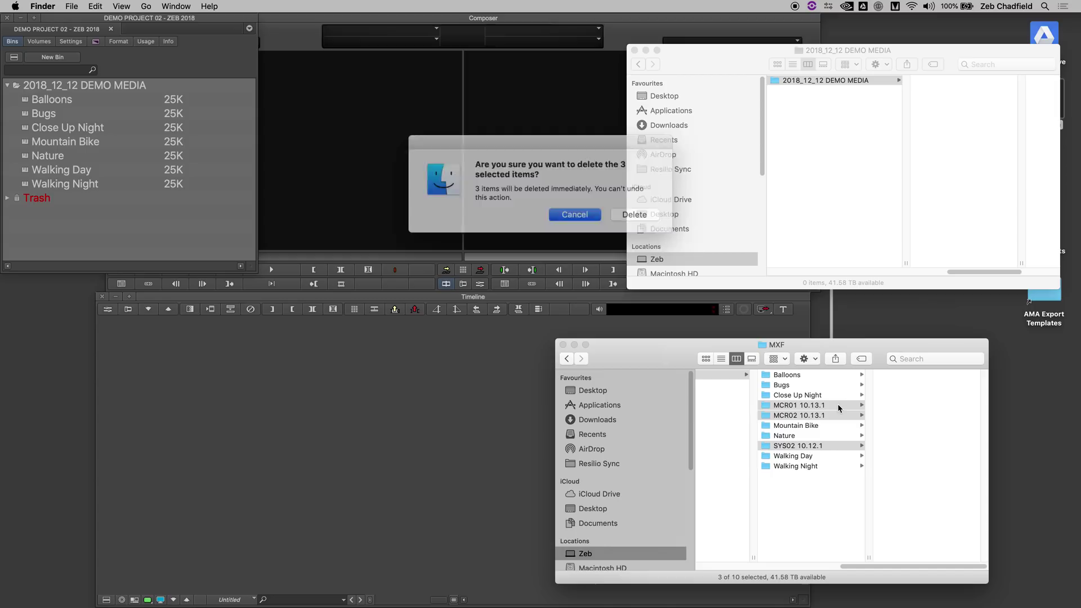
left_click(642, 217)
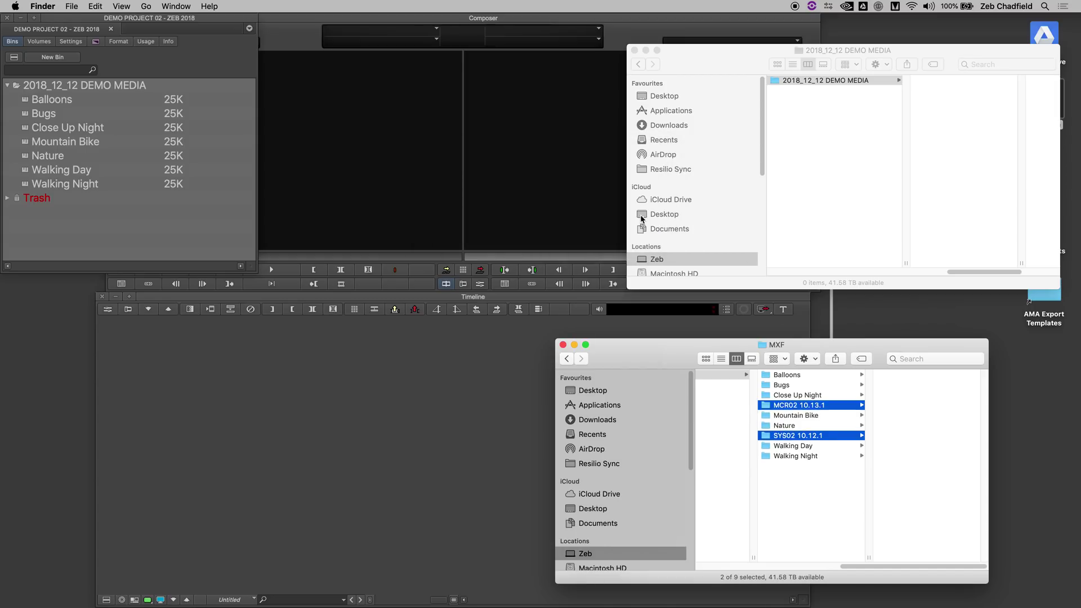
left_click(789, 499)
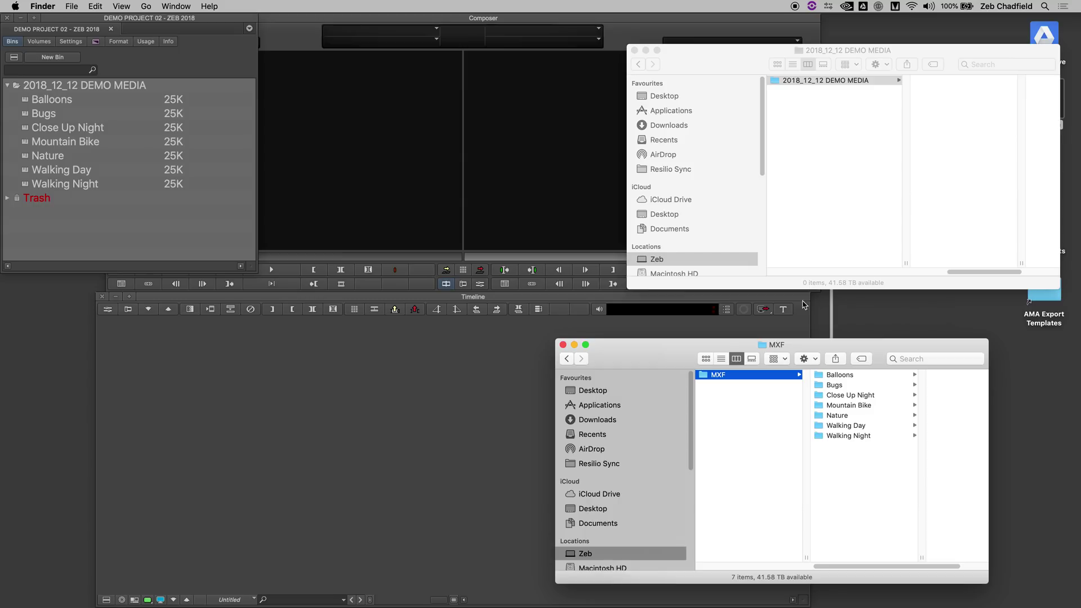
Open all seven media bins together in one enlarged bin window.
left_click_drag(809, 345, 847, 332)
left_click(33, 186)
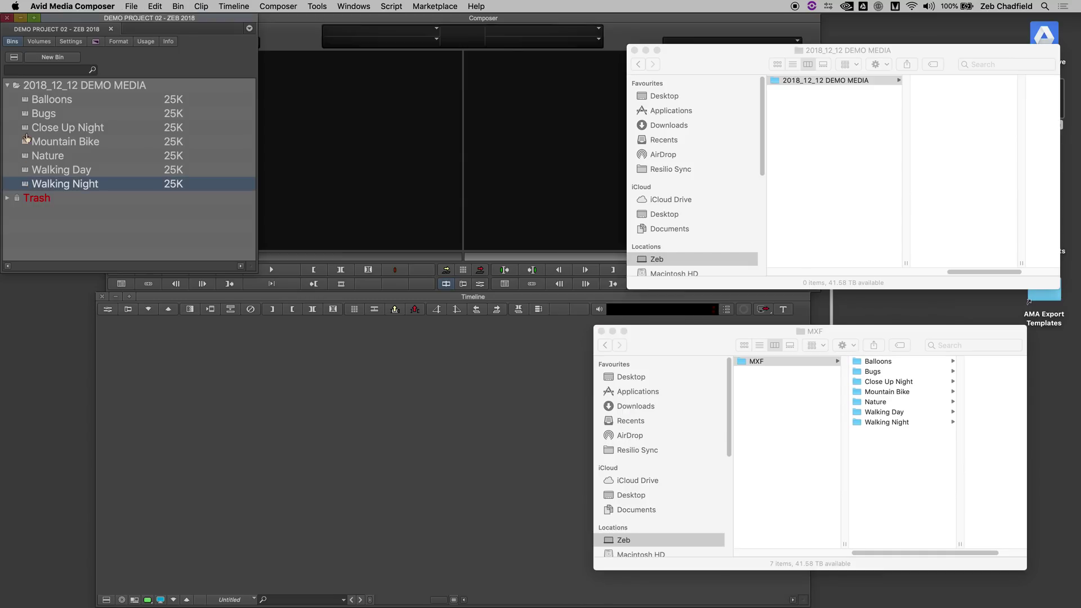
left_click(25, 100, "shift")
right_click(26, 100)
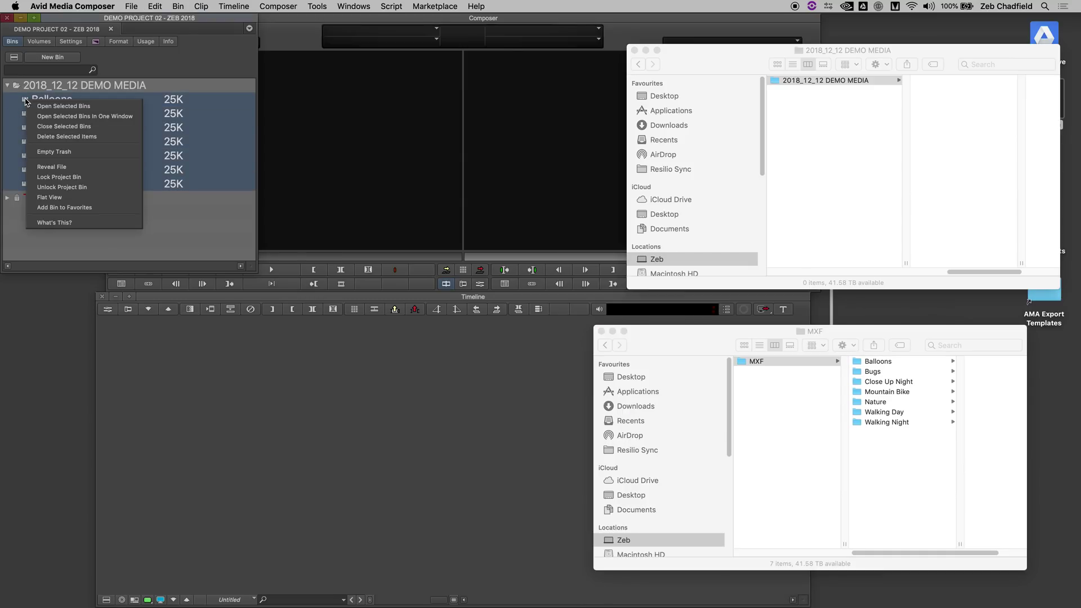
left_click(73, 116)
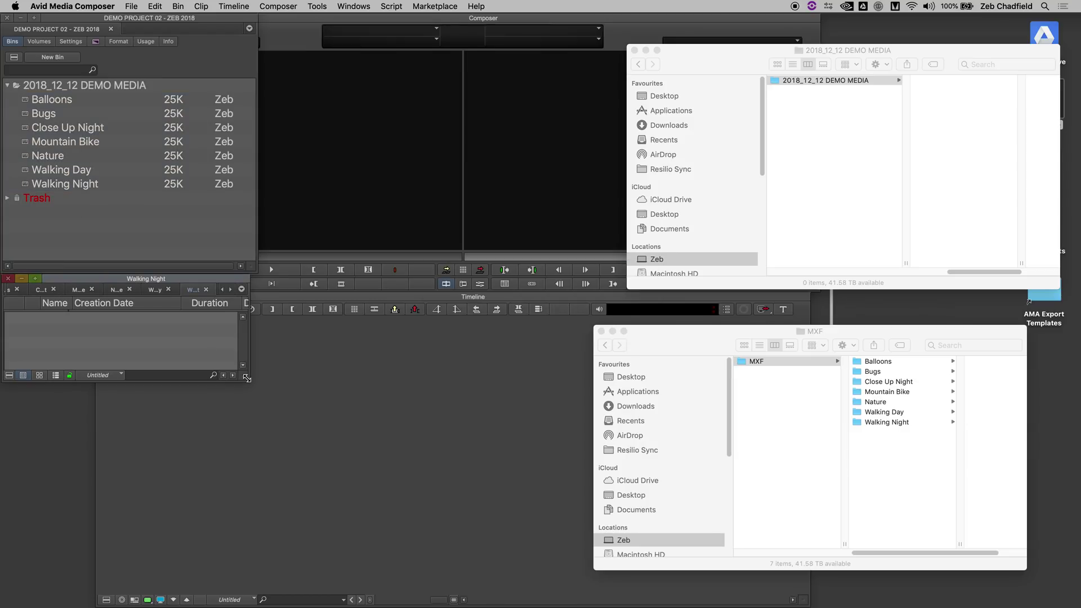
left_click_drag(247, 378, 578, 537)
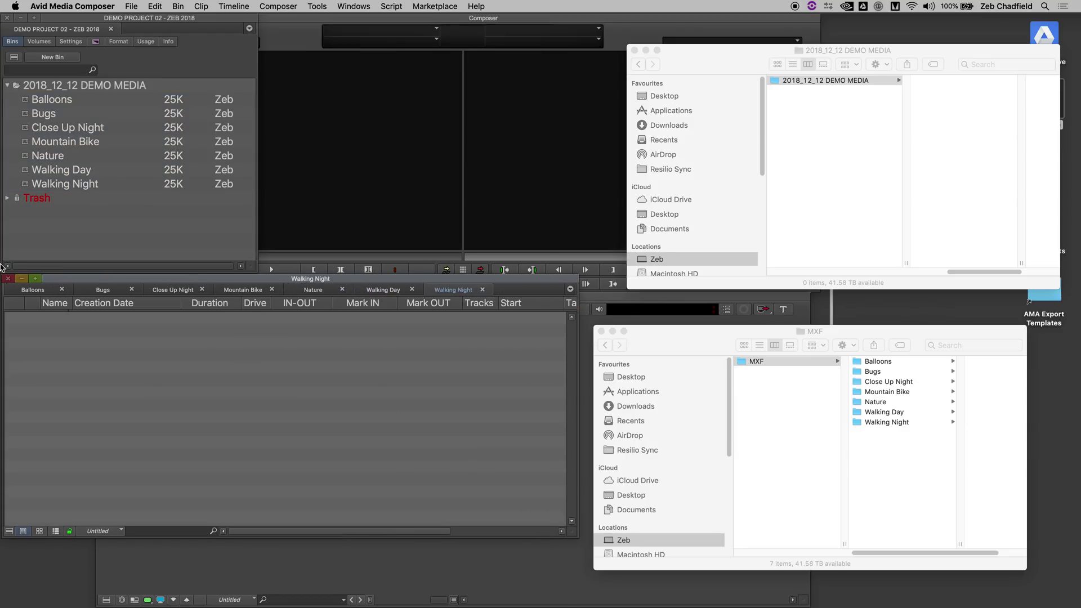
Import the Balloons and Bugs media databases into their matching bins.
left_click(63, 293)
left_click(828, 392)
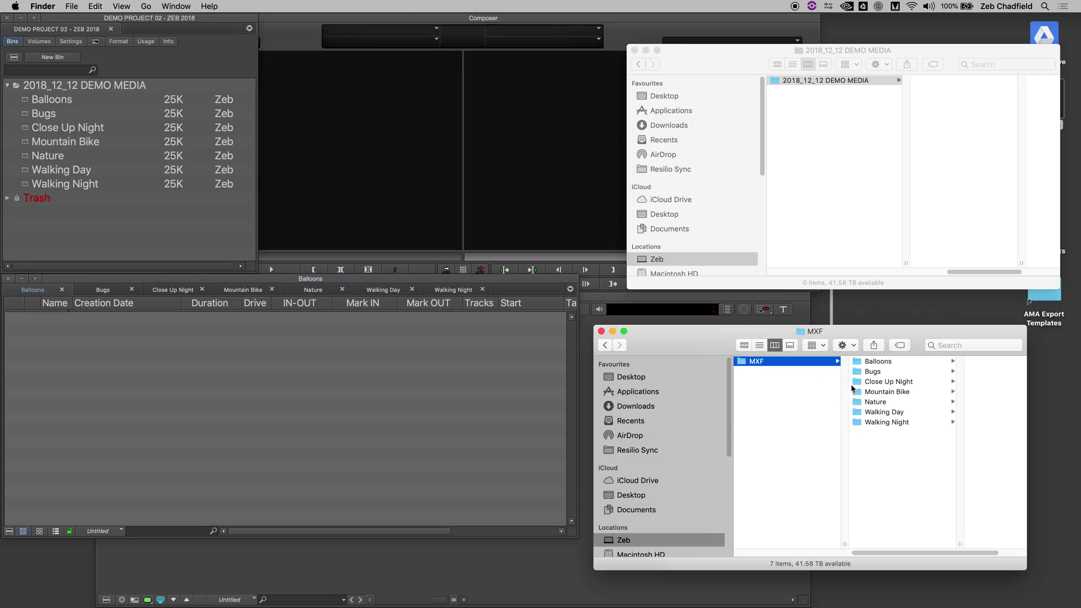
left_click(882, 361)
left_click_drag(960, 393, 224, 363)
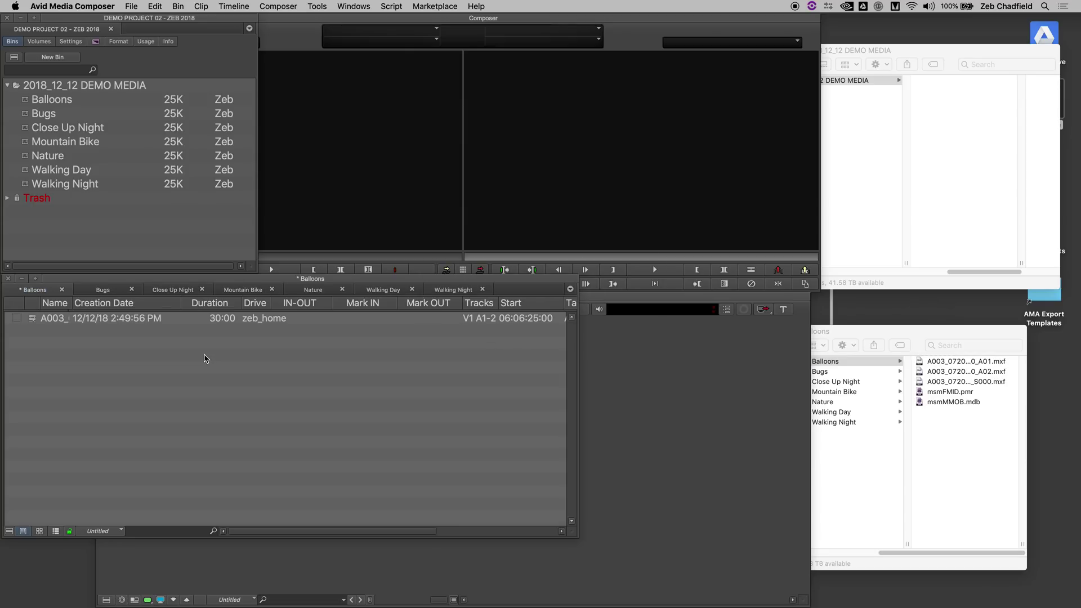
left_click(100, 291)
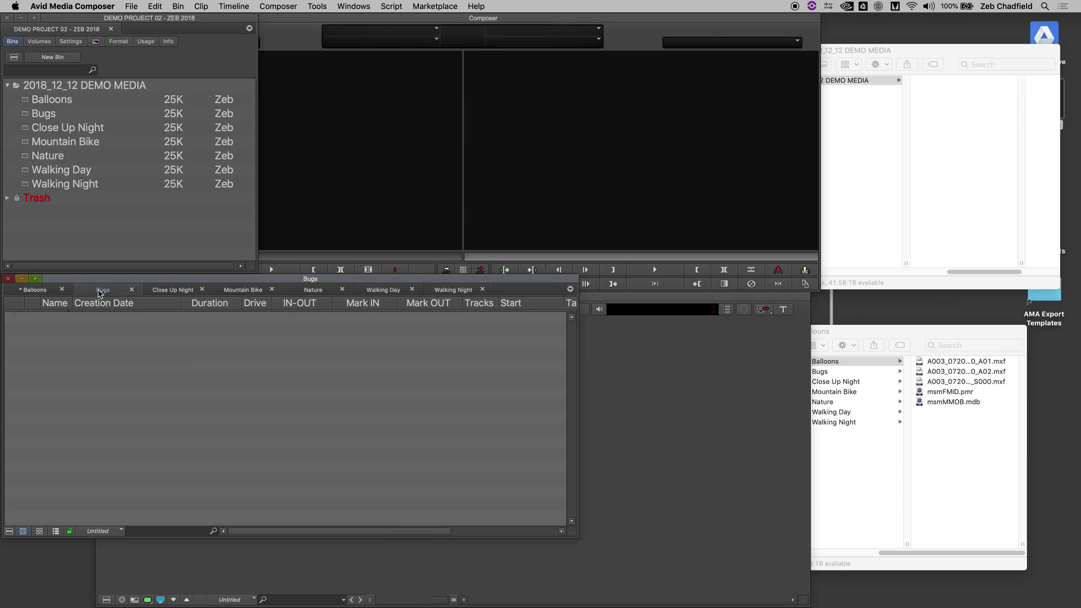
left_click(996, 434)
left_click(867, 372)
left_click_drag(959, 396, 157, 354)
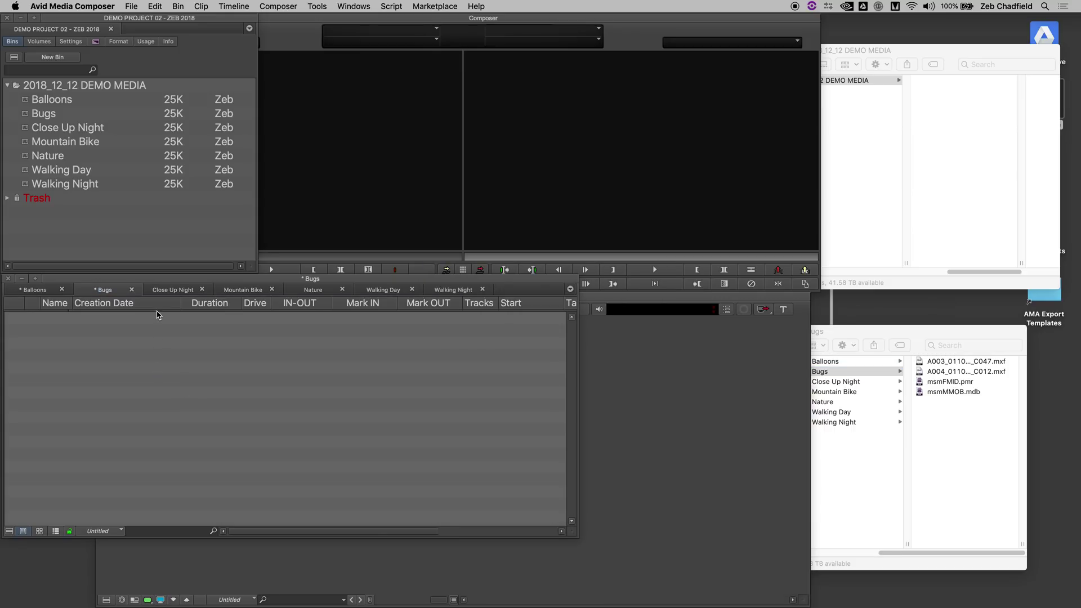
Import the Close Up Night, next folder and walking footage media databases into their bins.
left_click(173, 290)
left_click(953, 449)
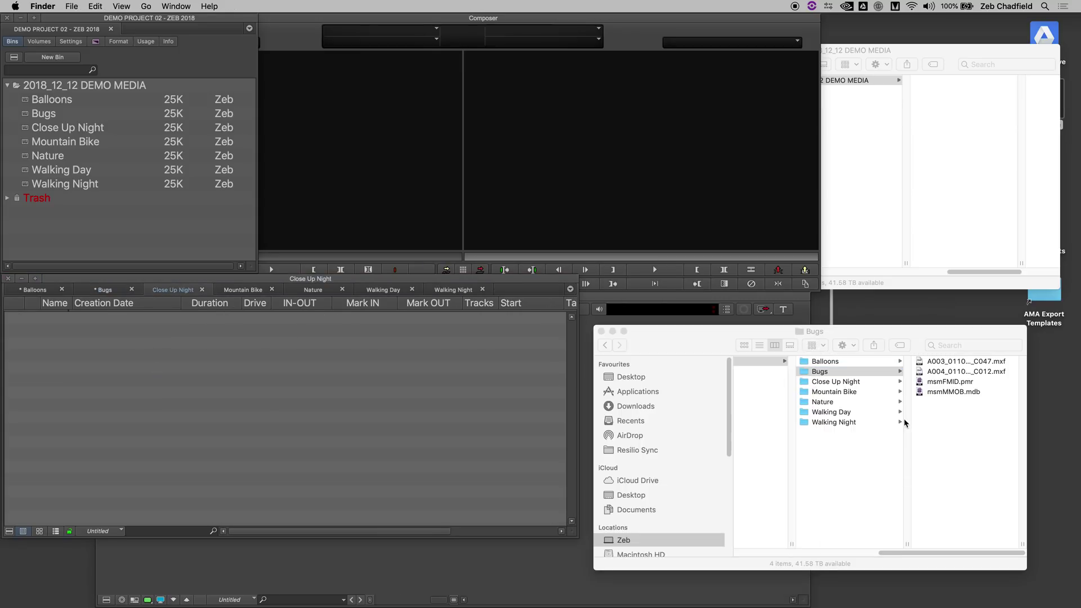
left_click(860, 383)
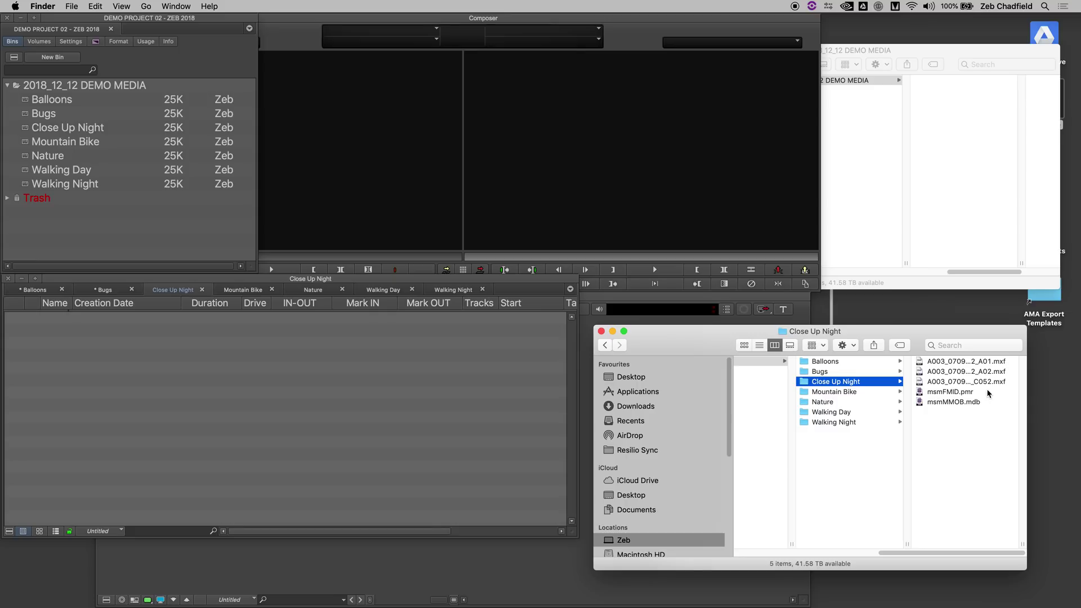
left_click_drag(953, 407, 263, 391)
left_click(834, 392)
left_click_drag(954, 402, 375, 299)
left_click(823, 402)
left_click(831, 412)
left_click_drag(954, 401, 96, 379)
left_click(834, 421)
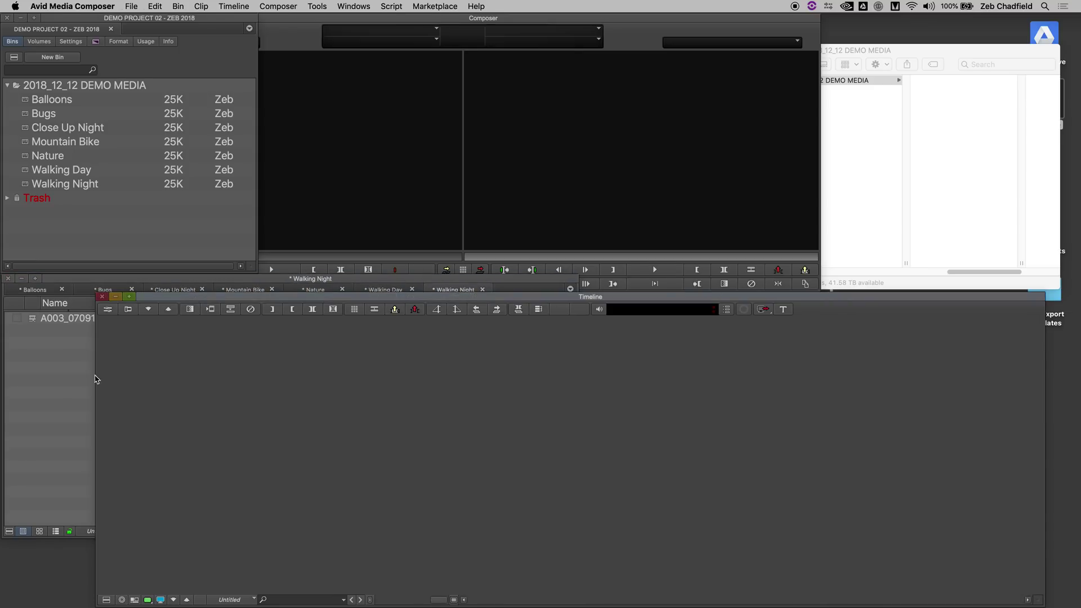
Create a bin named Sequence and dock it in the shared bin window.
left_click(41, 58)
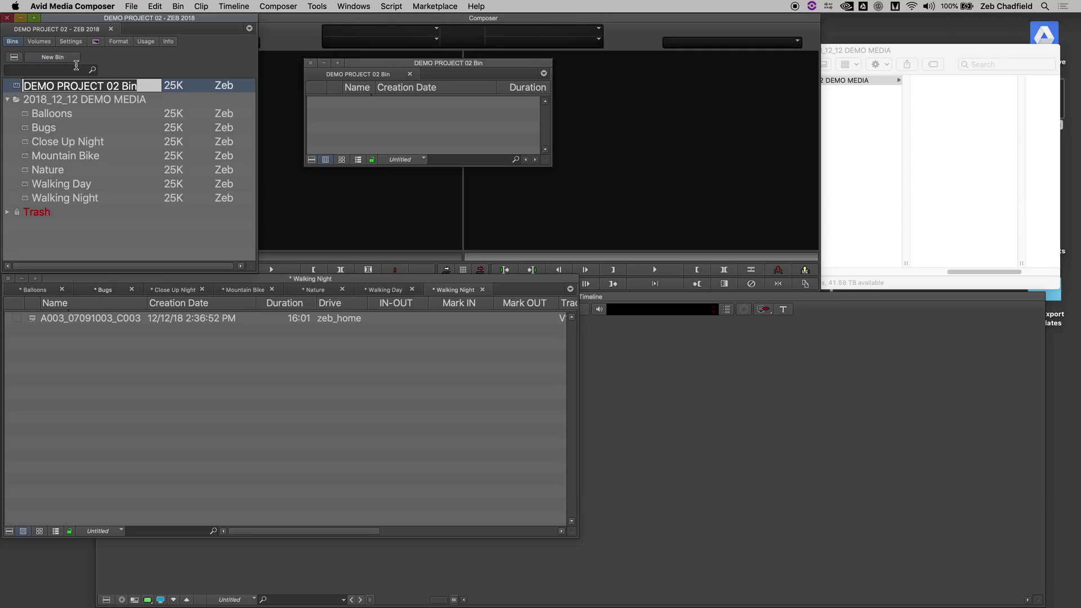
type("Sequence")
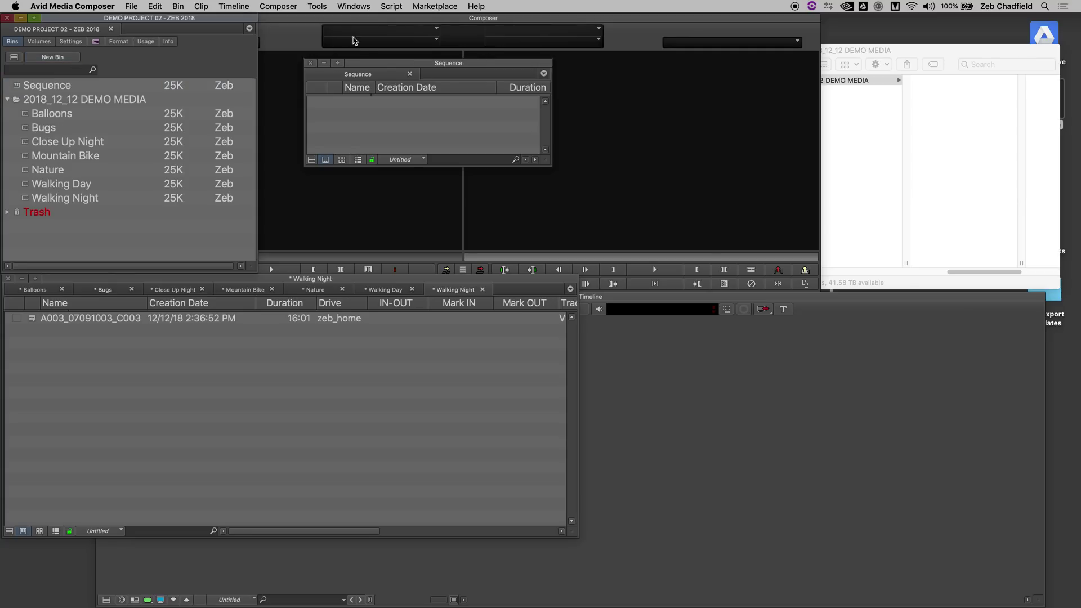
key("Return")
left_click_drag(359, 76, 454, 282)
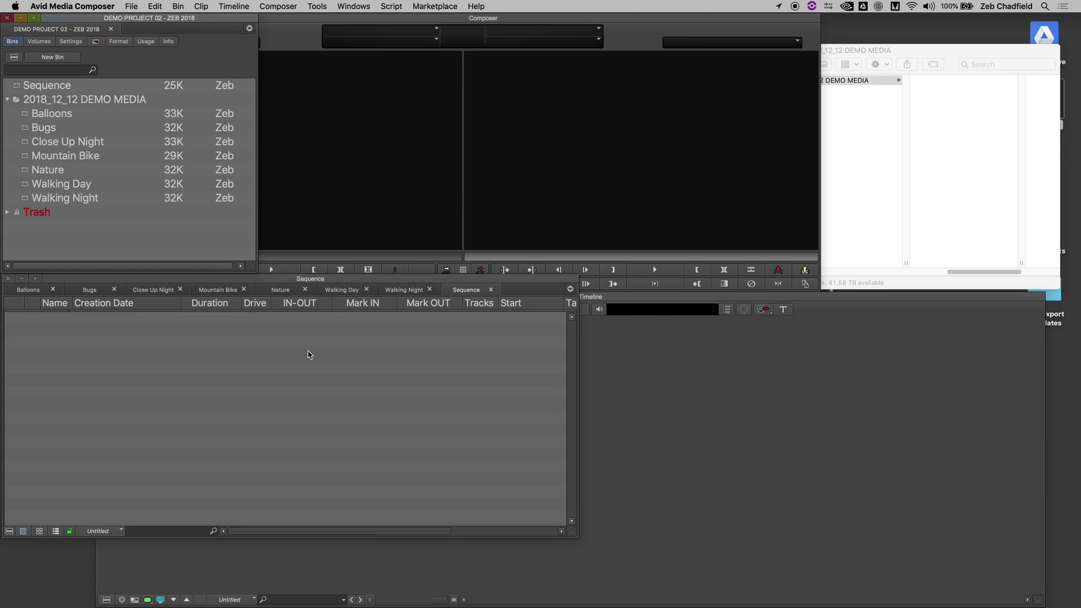
Create a new sequence named DEMO and bring the Balloons clip toward its timeline.
right_click(308, 354)
left_click(326, 359)
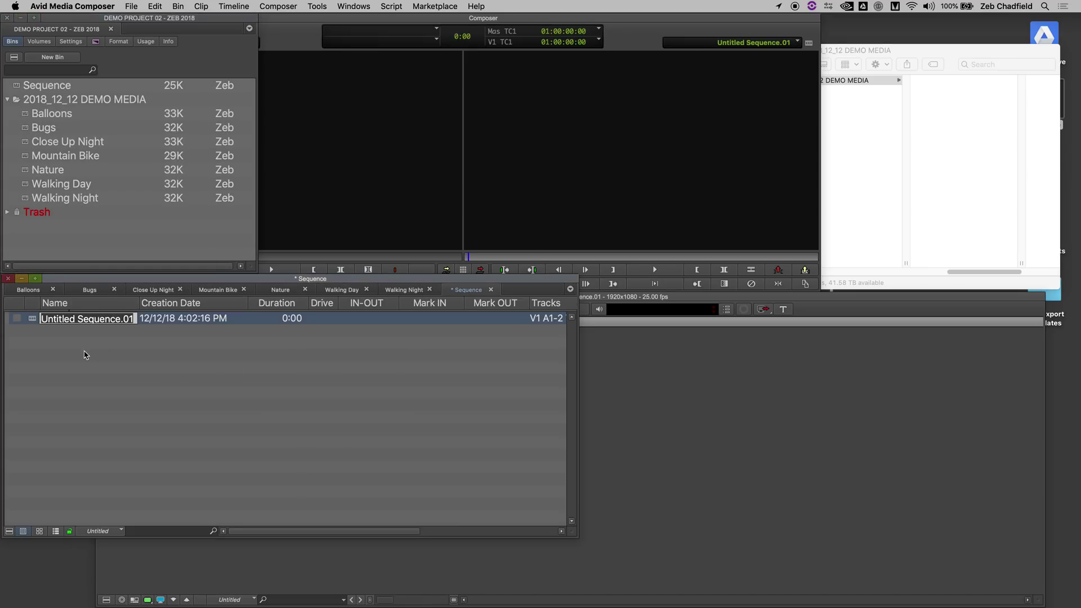
type("DEMO")
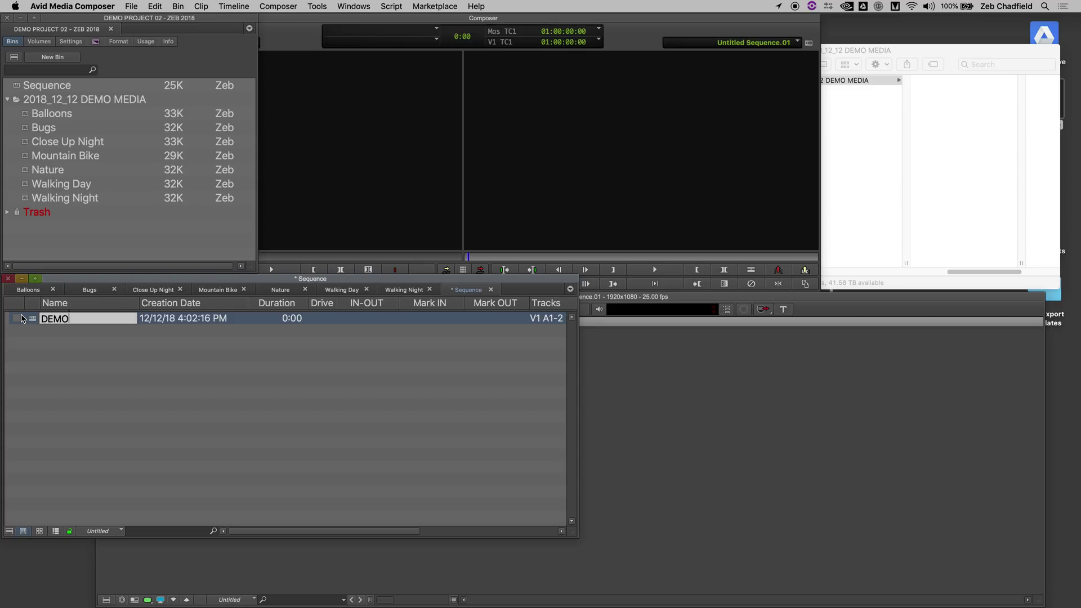
key("Return")
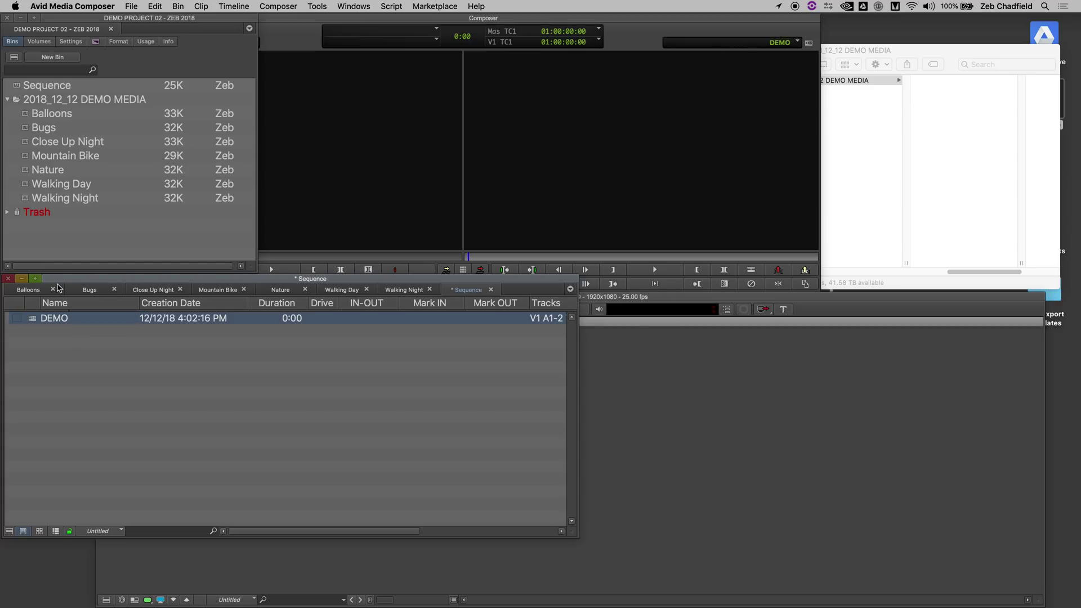
left_click(34, 290)
left_click_drag(25, 319, 581, 430)
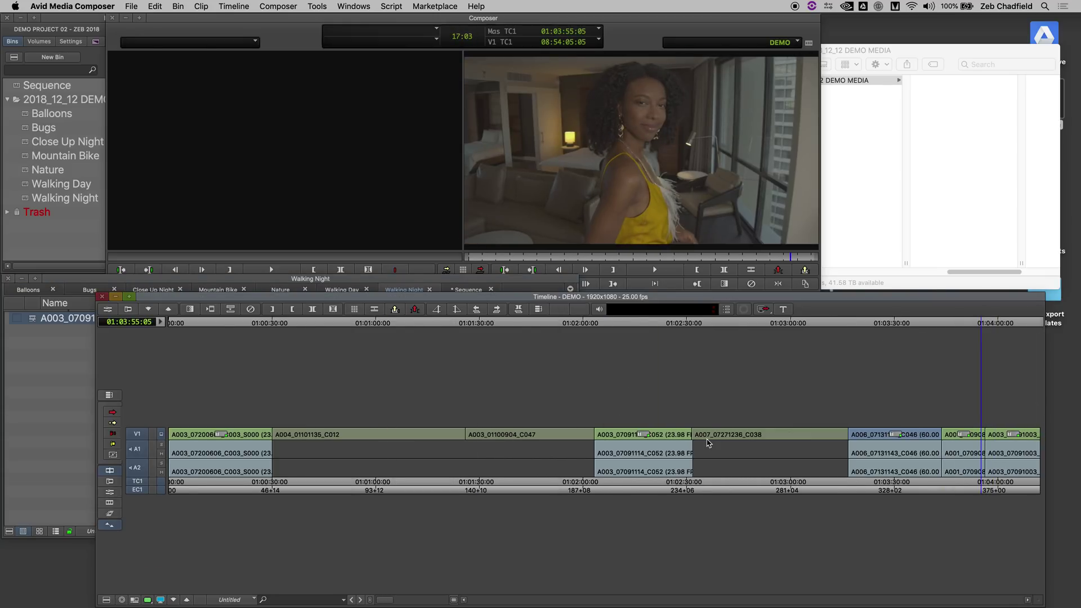
Quit Media Composer with Cmd+Q and show the MXF folder's seven clip folders in Finder.
key("super+q")
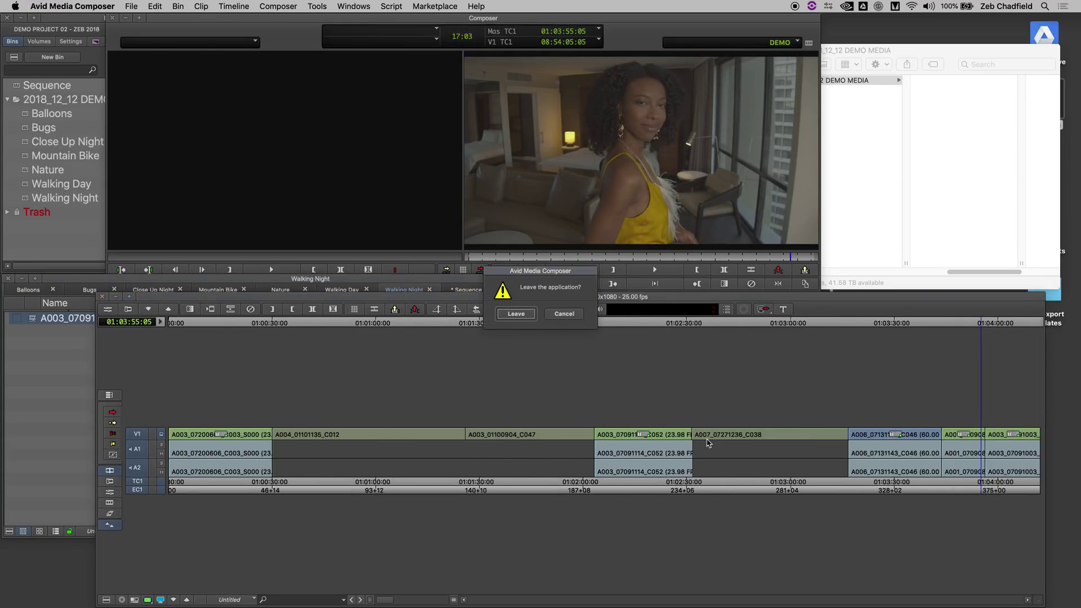
key("Return")
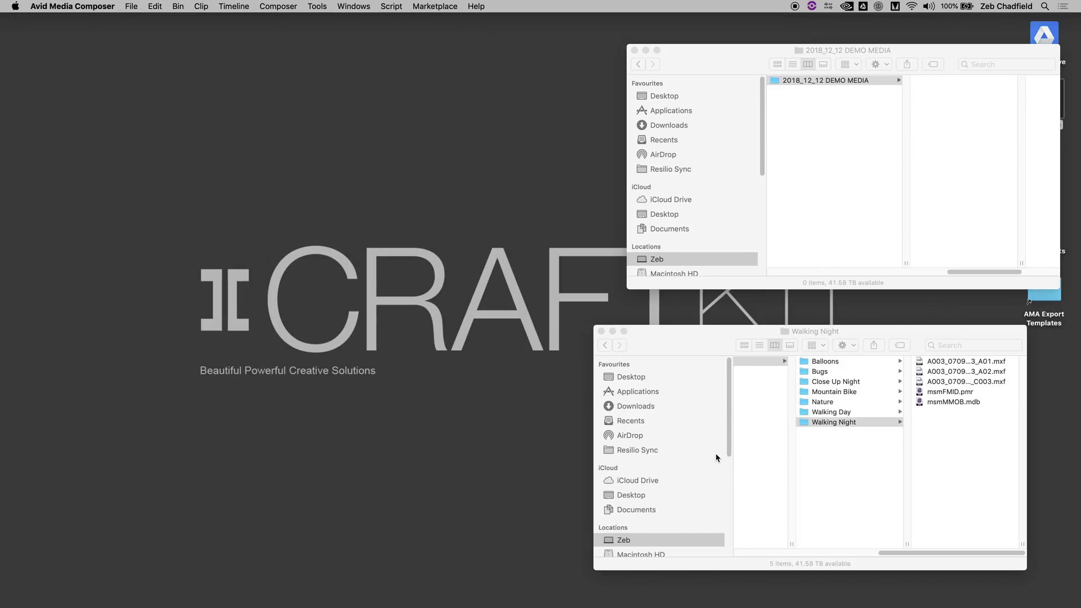
left_click(918, 478)
left_click(853, 483)
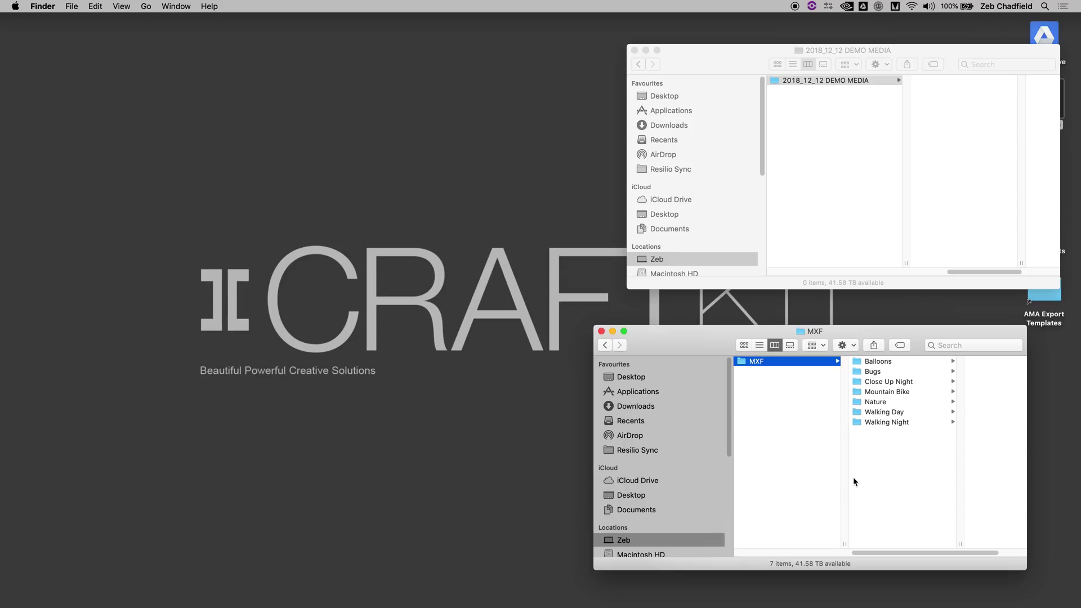
Launch Transmit from Spotlight.
key("super+grave")
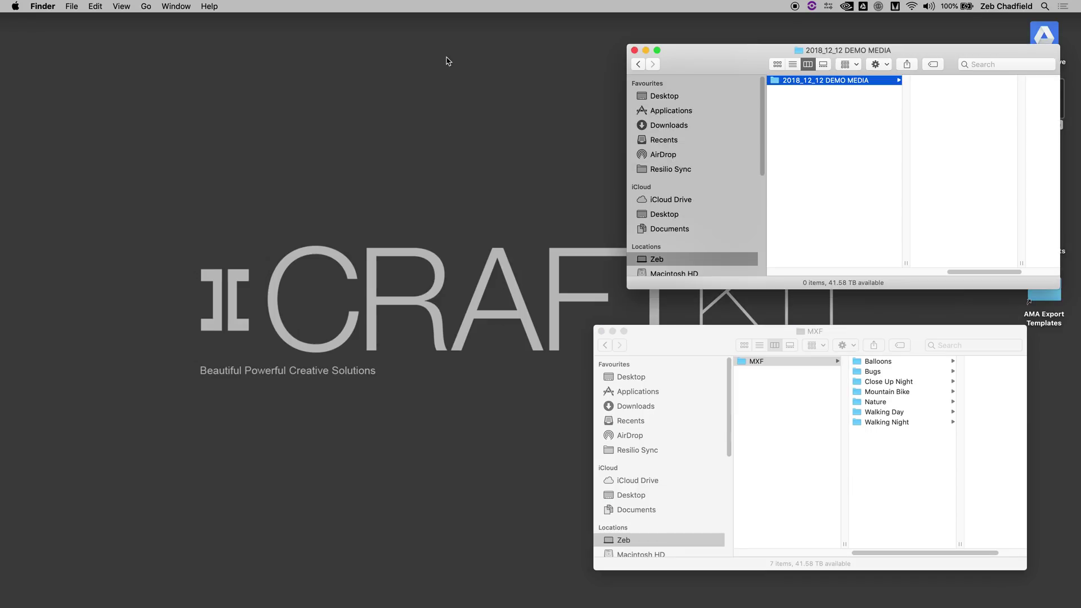
key("super+space")
type("tr")
key("Return")
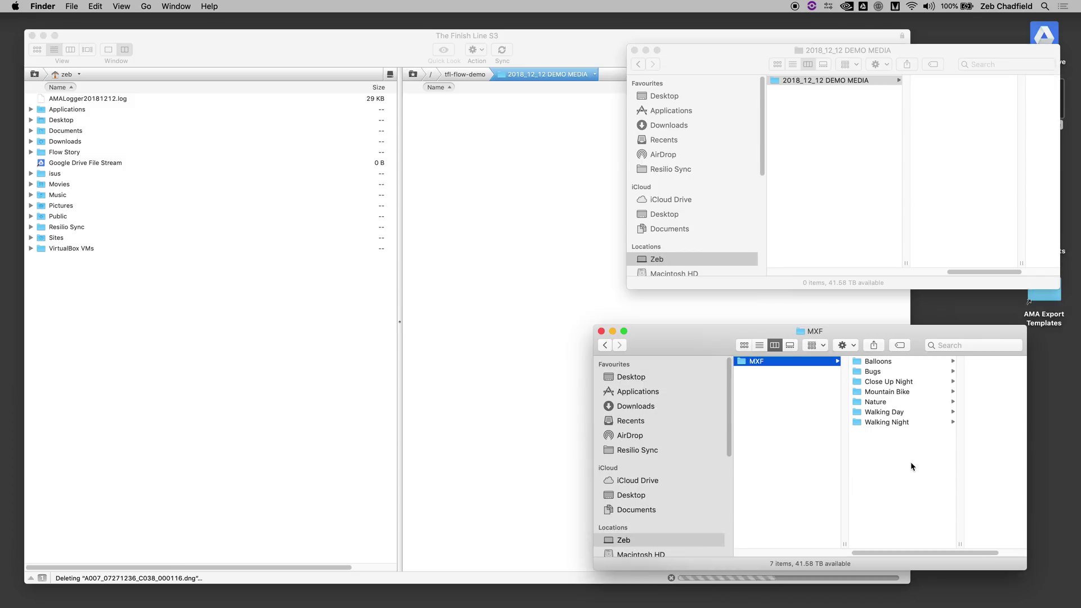
Upload the seven MXF clip folders to 2018_12_12 DEMO MEDIA and close both Finder windows.
left_click_drag(901, 445, 559, 224)
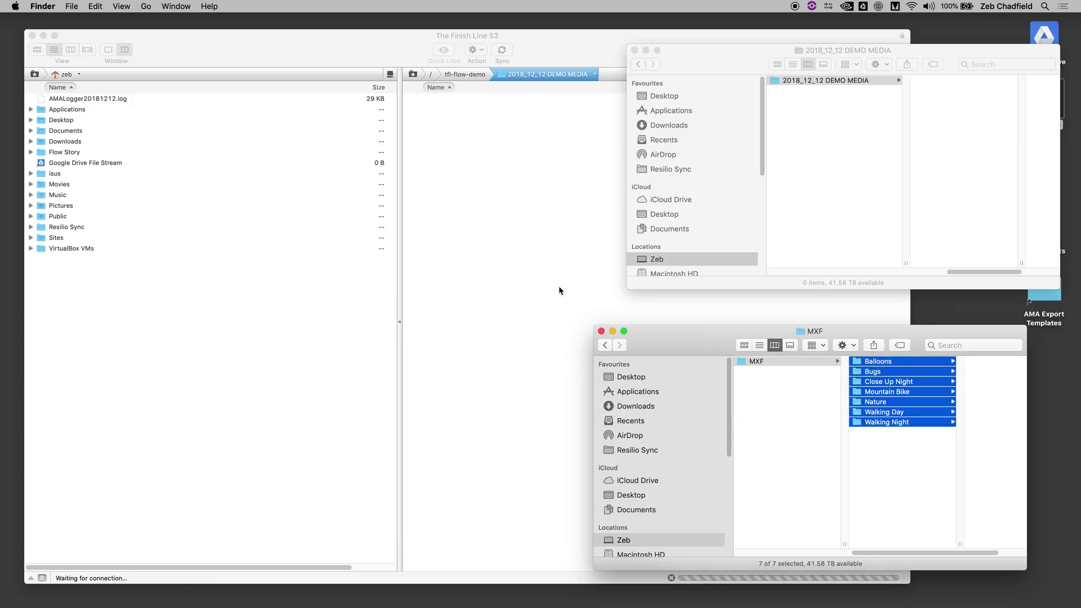
left_click(635, 50)
left_click(602, 331)
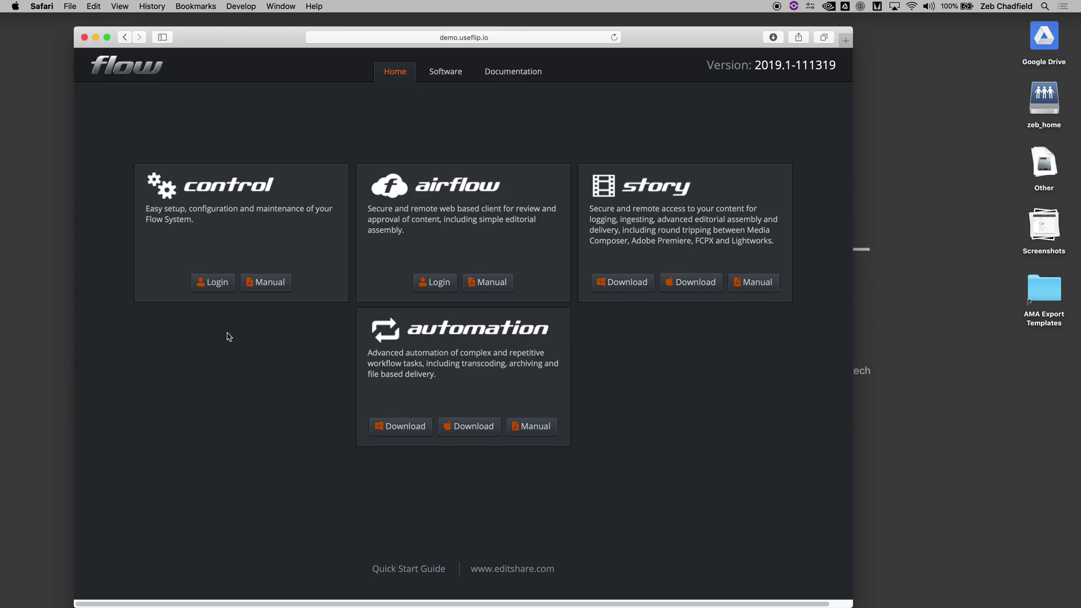
Log in to Flow Control and review storage status, the scan schedule and proxy settings.
left_click(222, 286)
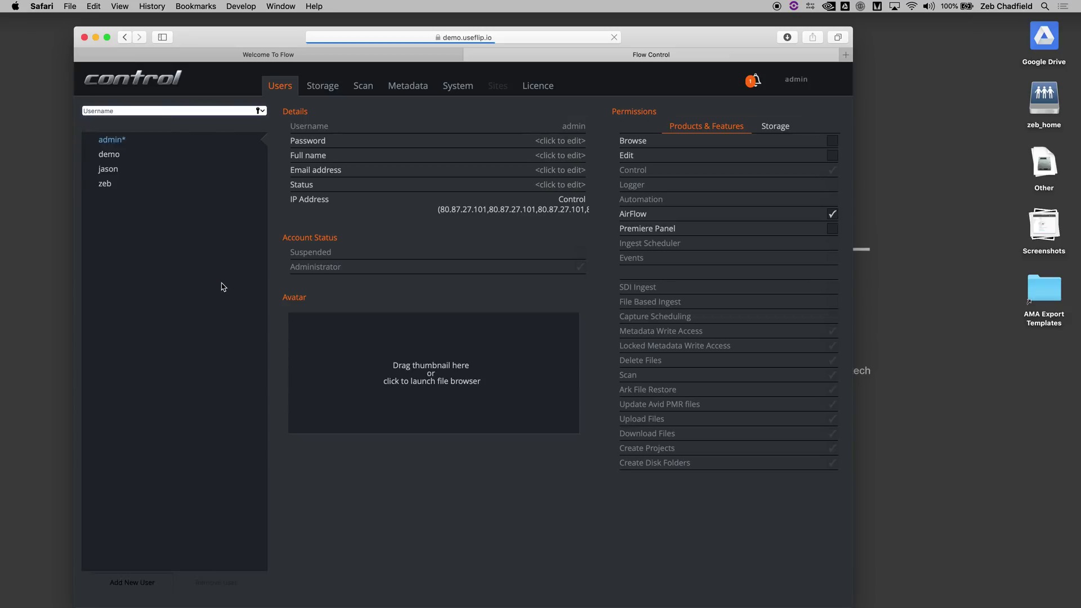
left_click(317, 86)
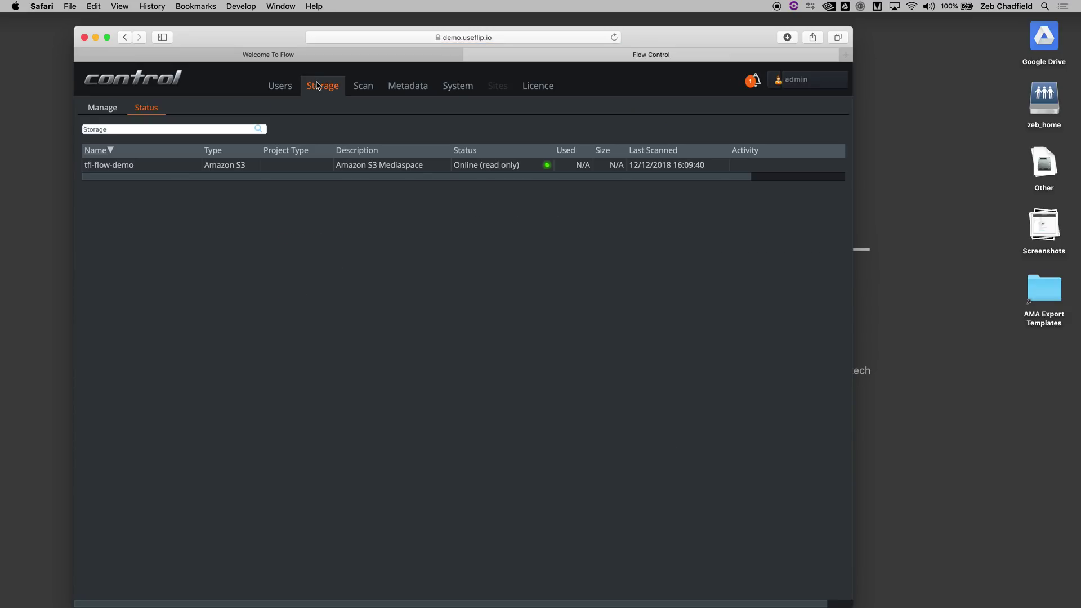
left_click(370, 91)
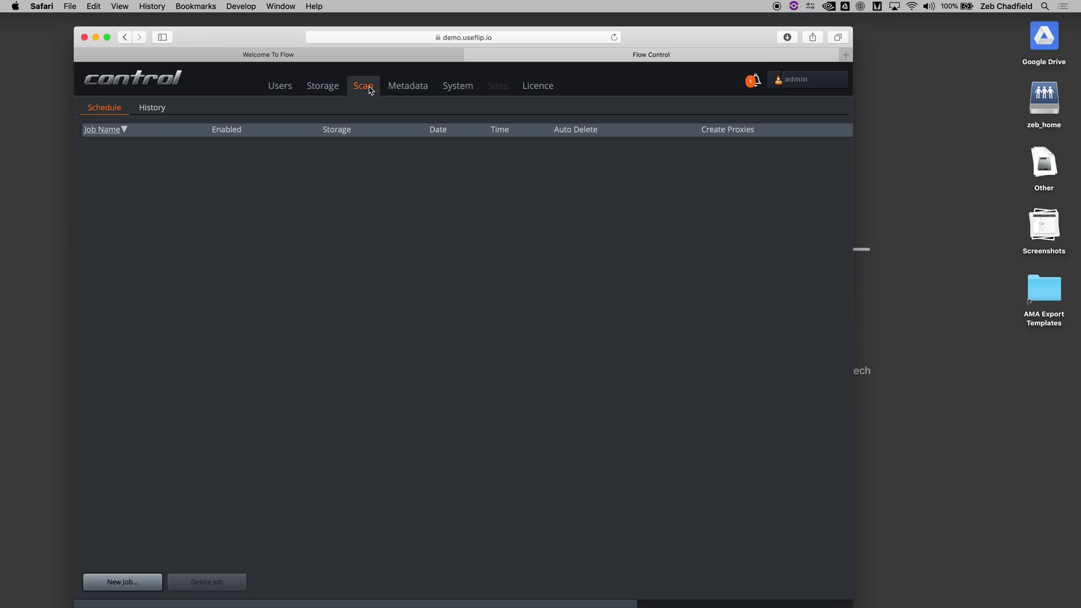
left_click_drag(148, 603, 646, 603)
left_click(838, 583)
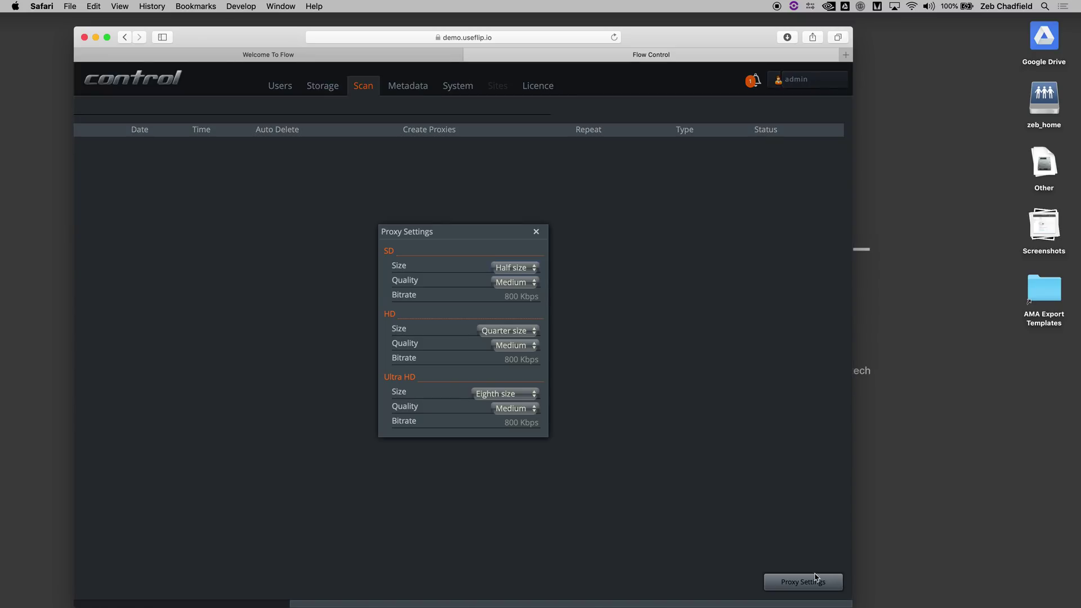
left_click(536, 231)
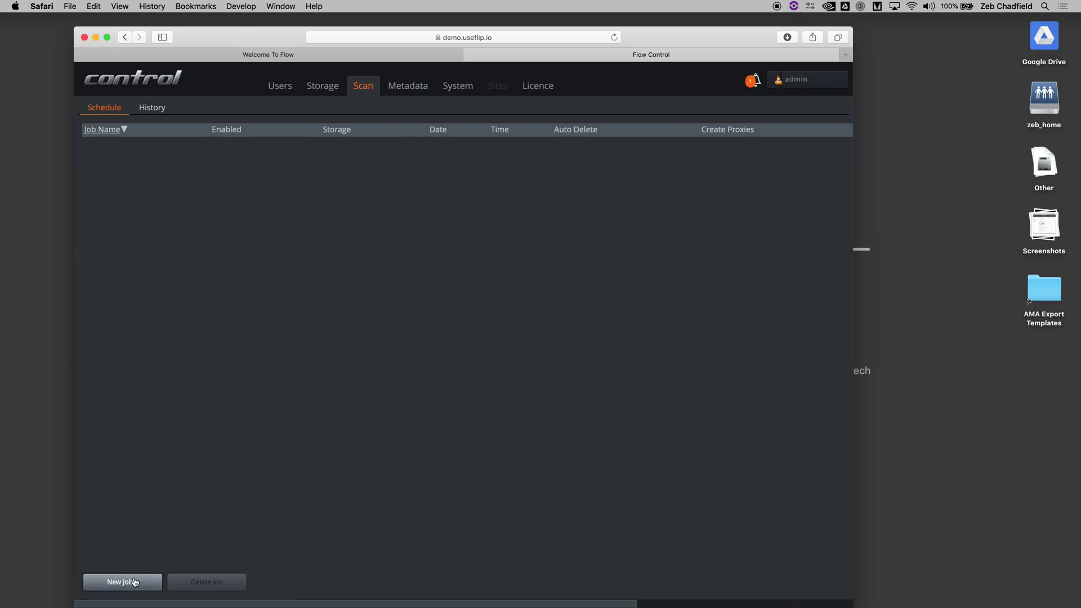
Run an immediate scan of tfl-flow-demo with auto delete and watch it in History.
left_click(122, 581)
left_click(380, 242)
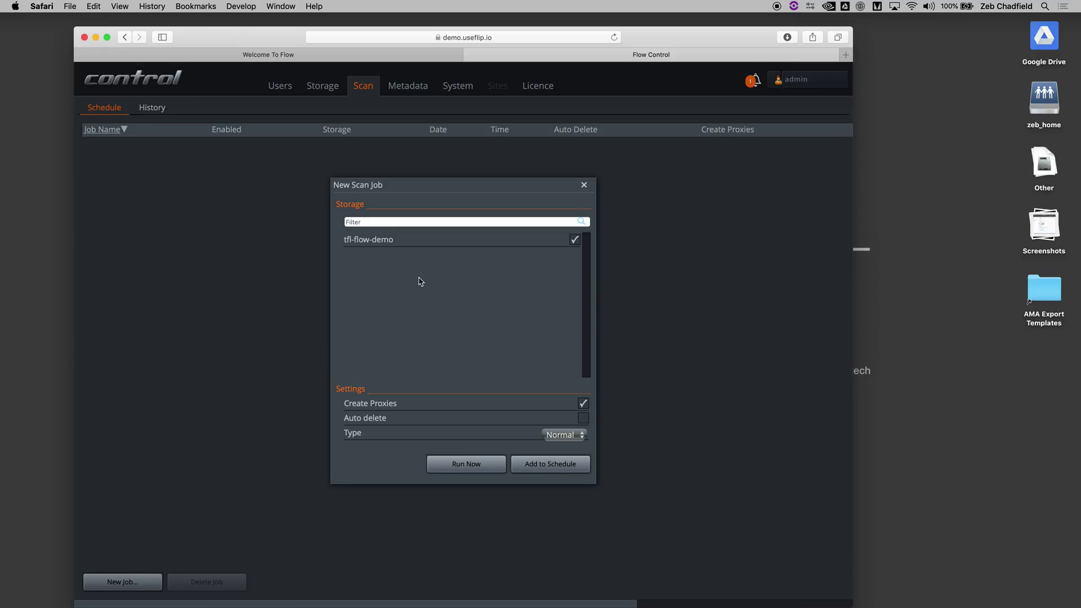
left_click(583, 422)
left_click(476, 465)
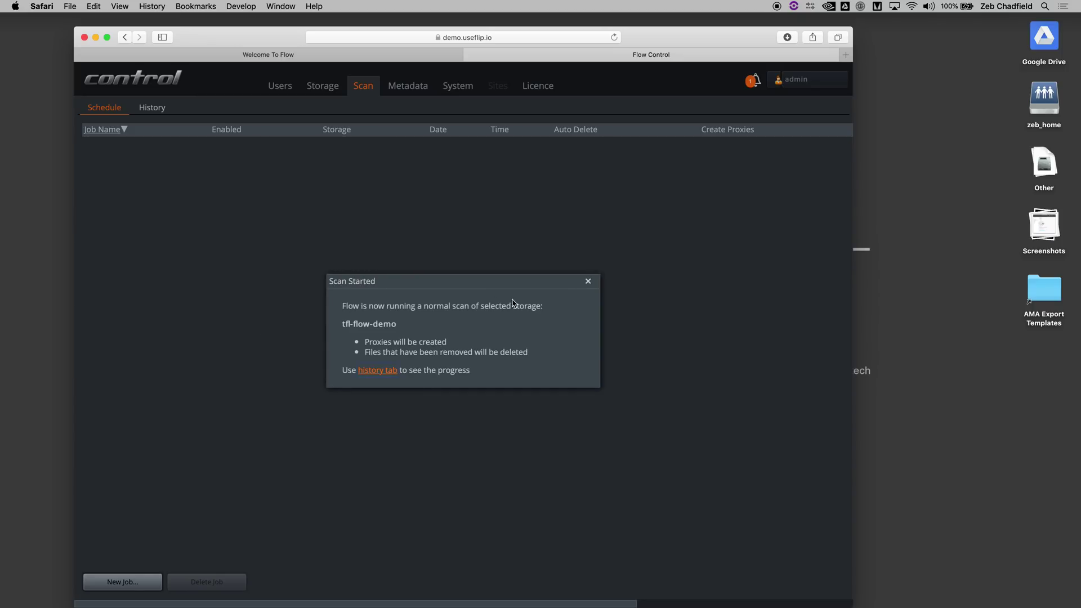
left_click(588, 282)
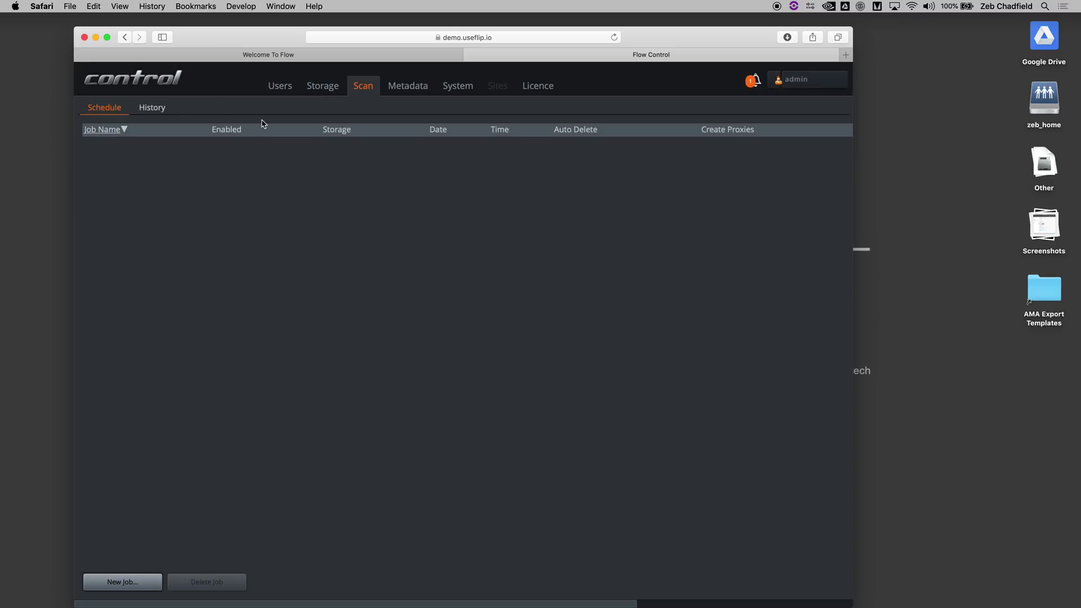
left_click(152, 108)
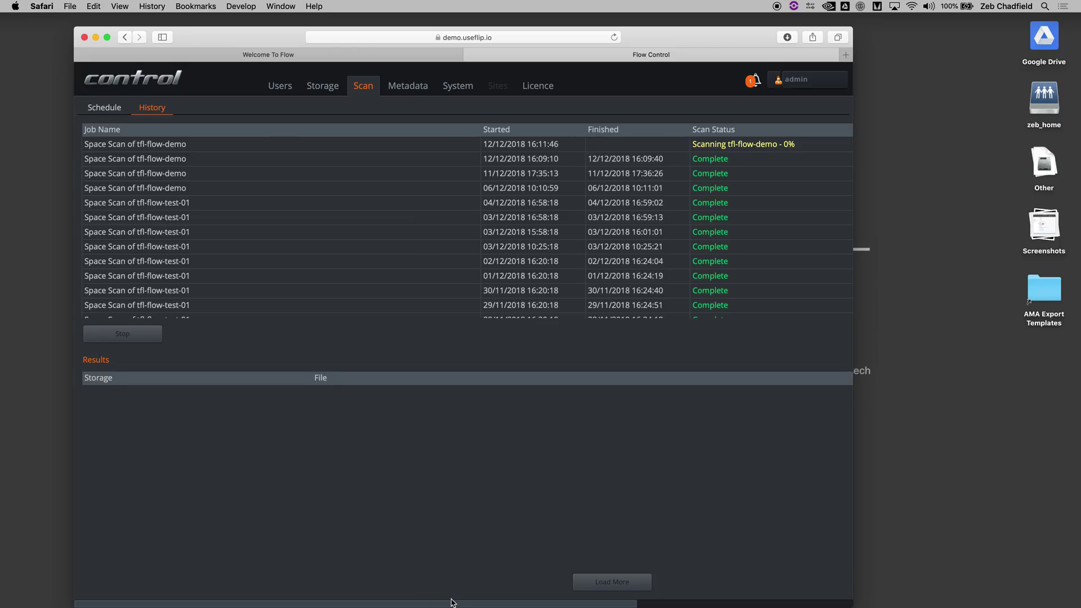
left_click_drag(448, 603, 733, 604)
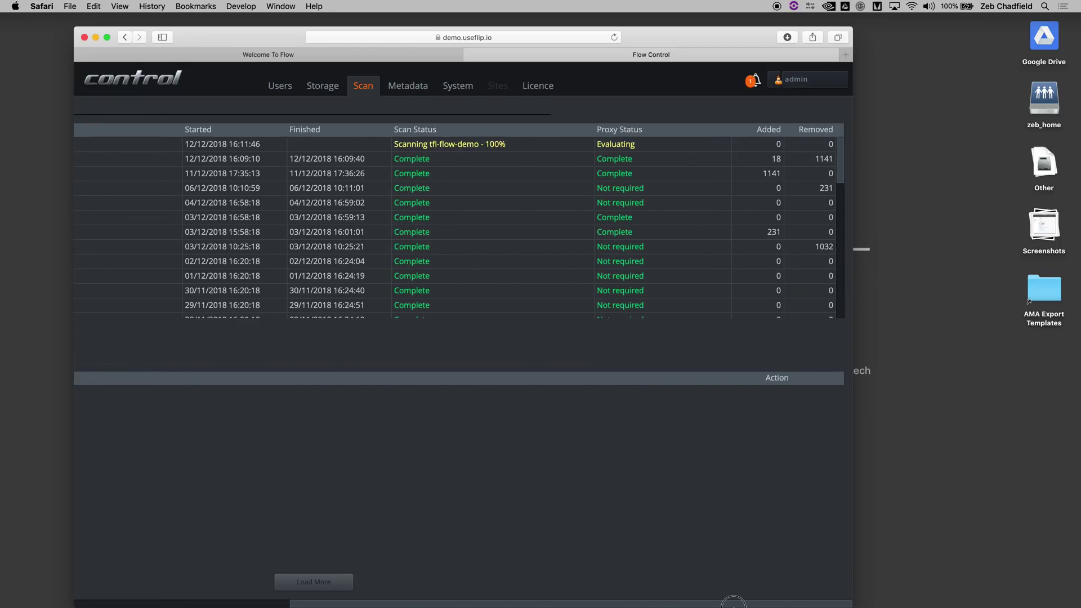
Sign in to AirFlow in a new tab and expand tfl-flow-demo to its seven clip folders.
key("cmd+t")
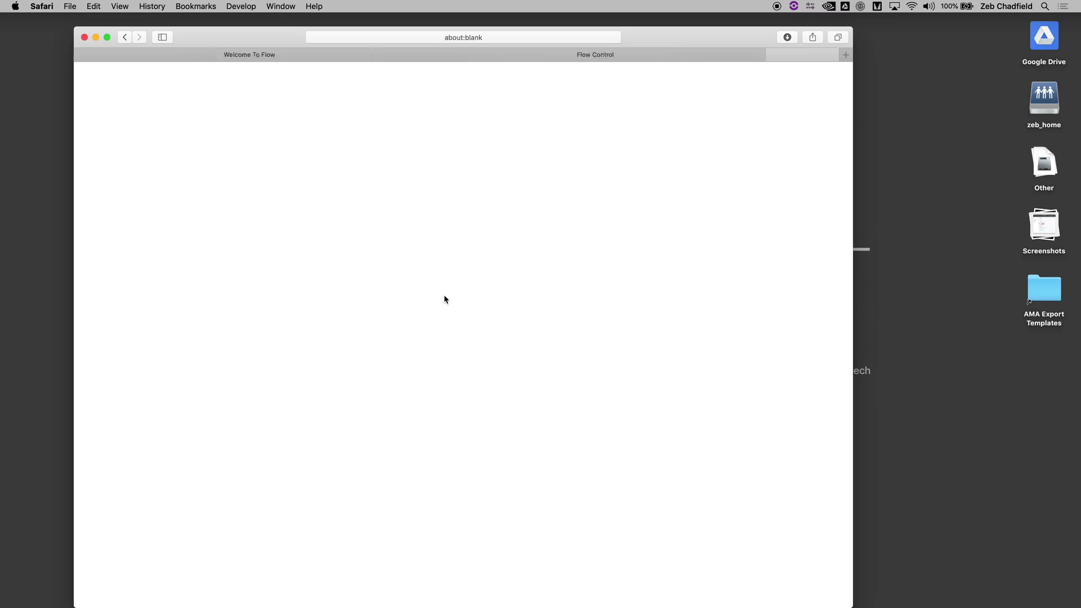
left_click(445, 294)
left_click(429, 181)
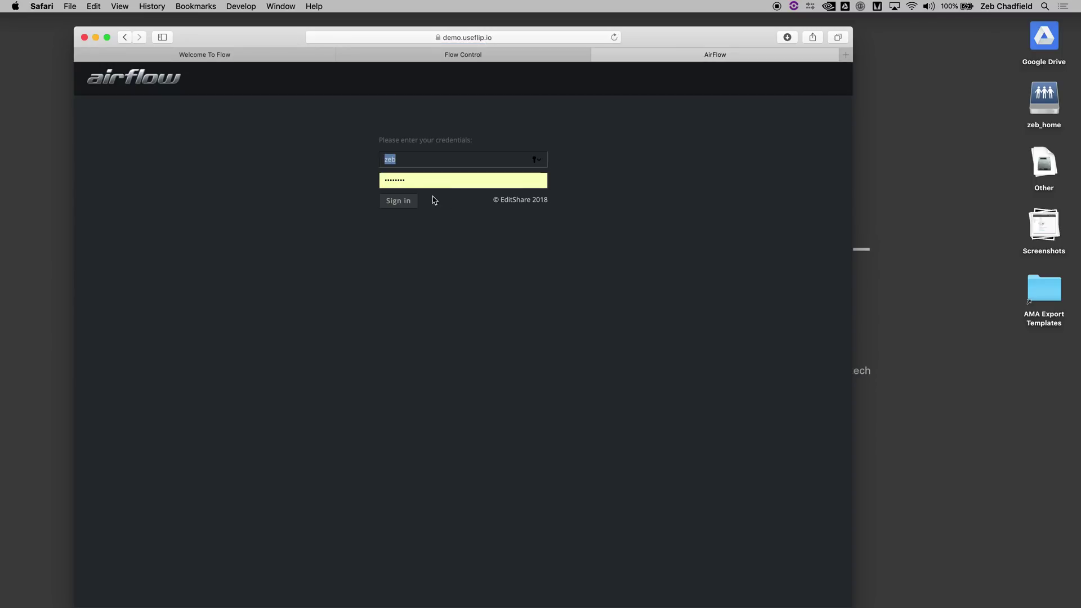
left_click(404, 200)
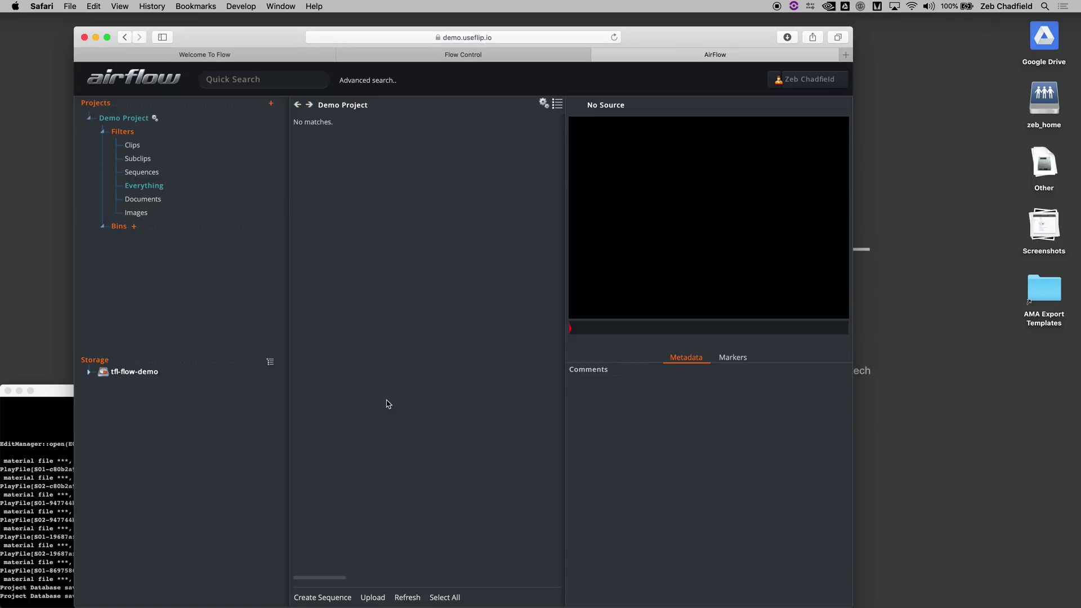
left_click(103, 229)
left_click(89, 372)
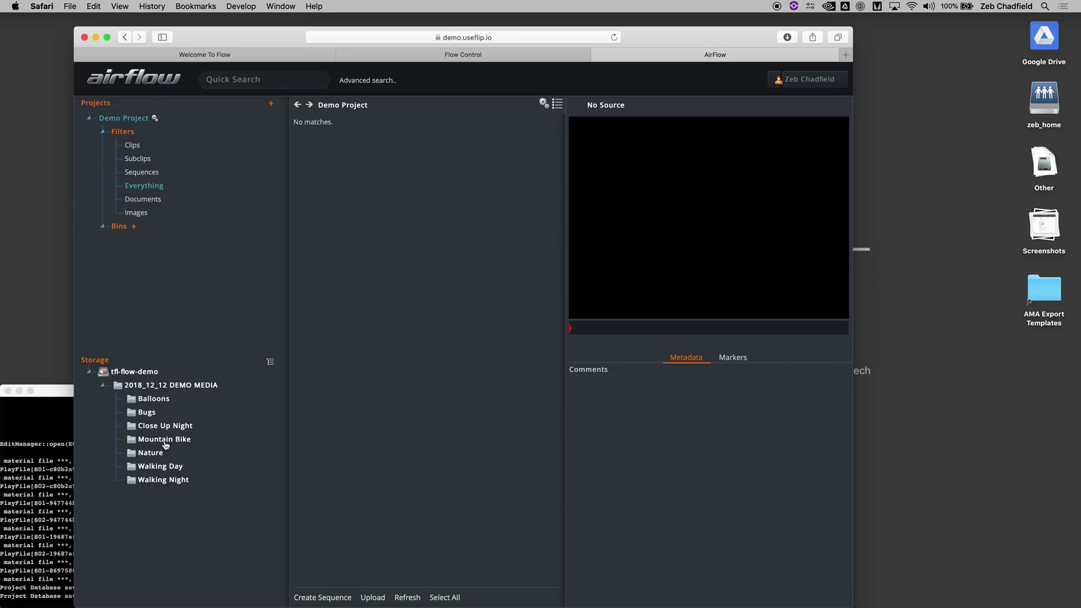
Add eight new bins to the Demo Project.
left_click(134, 227)
left_click(134, 226)
left_click(134, 227)
left_click(134, 227)
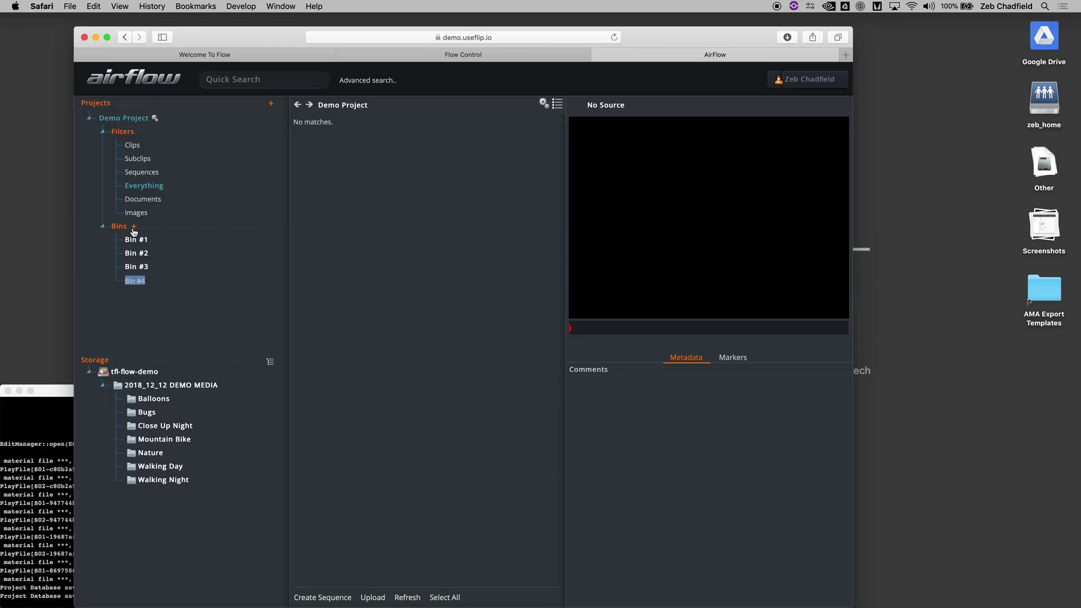
left_click(134, 227)
left_click(134, 227)
left_click(135, 227)
left_click(134, 227)
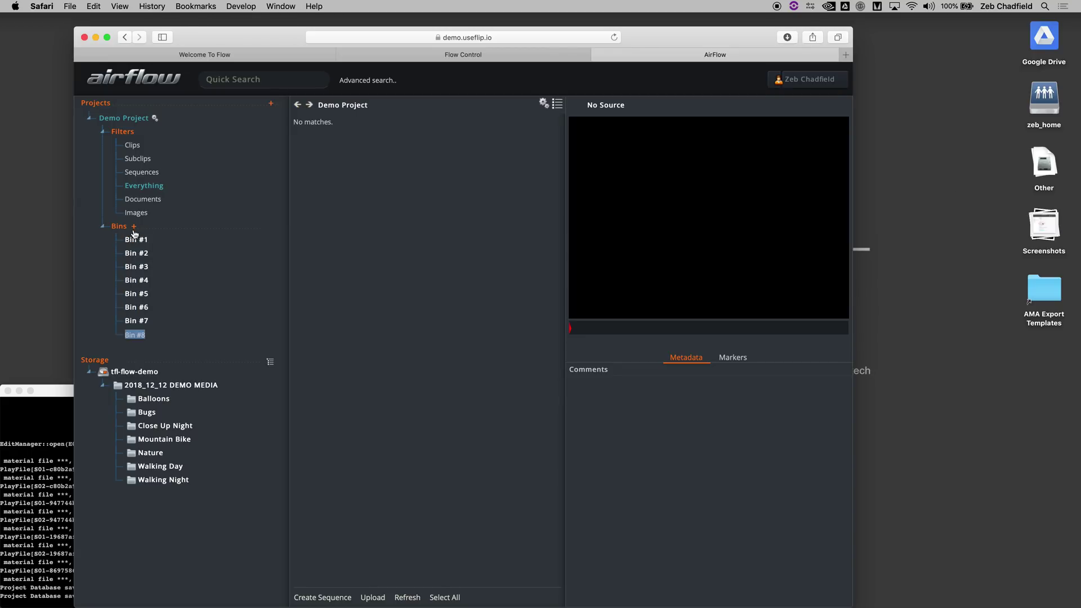
In Finder, open the Resolve Flow Demo folder and copy the 2018_12_12 DEMO MEDIA folder name.
double_click(1045, 97)
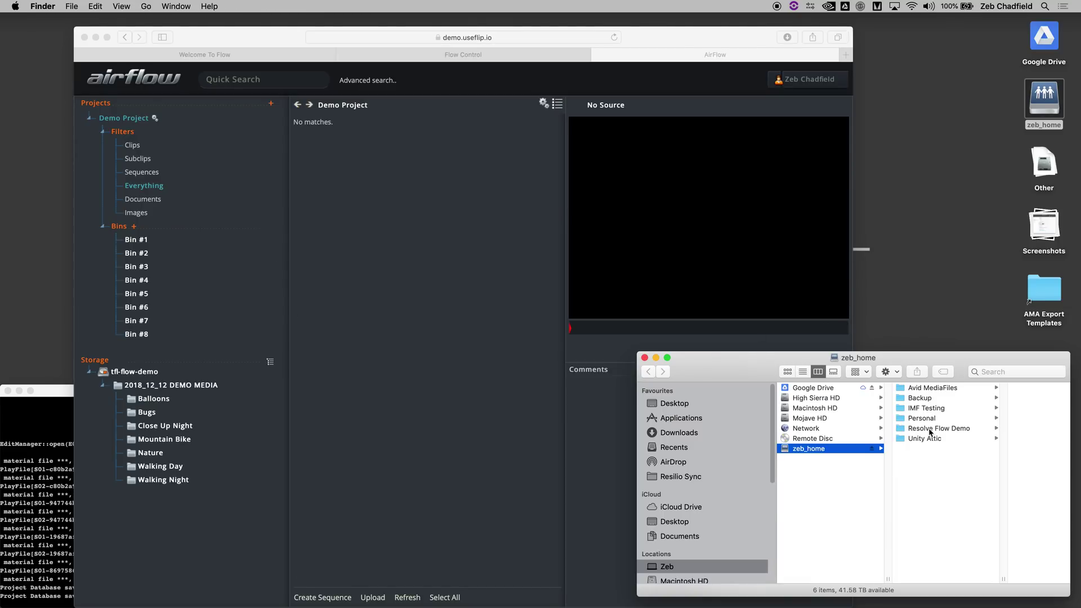
left_click(930, 430)
left_click(1007, 388)
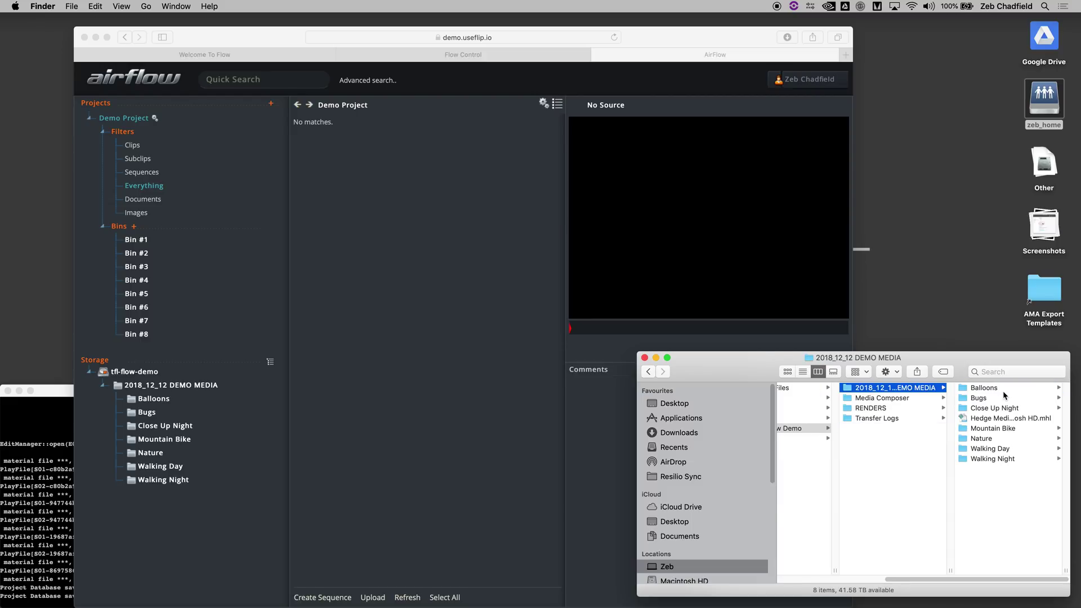
key("Return")
key("super+c")
left_click(466, 348)
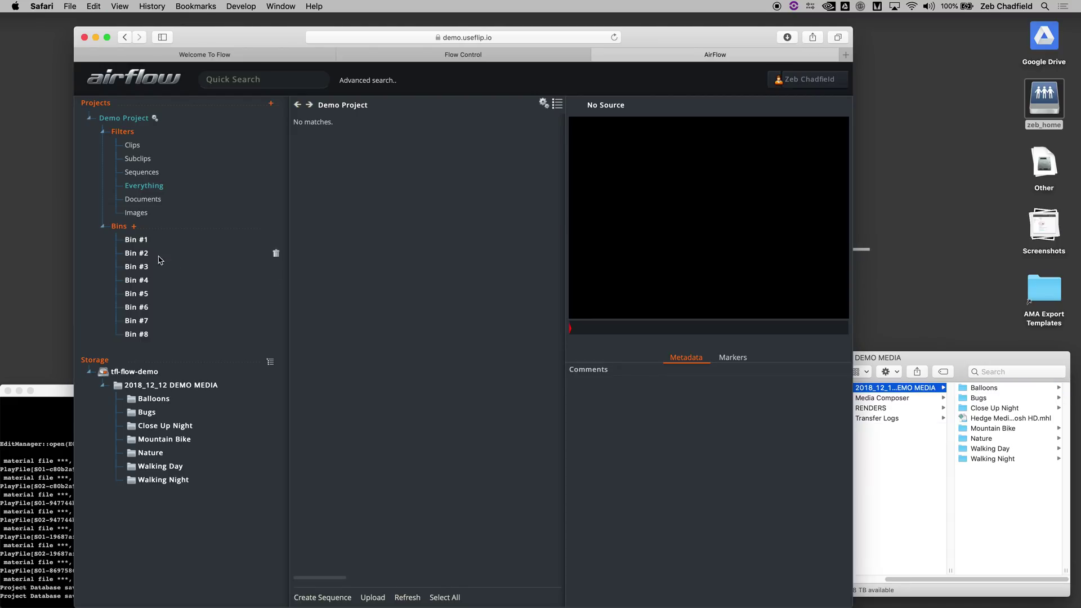
Rename the first four bins 2018_12_12 DEMO MEDIA, Balloons, Bugs and Close Up Night.
left_click(142, 240)
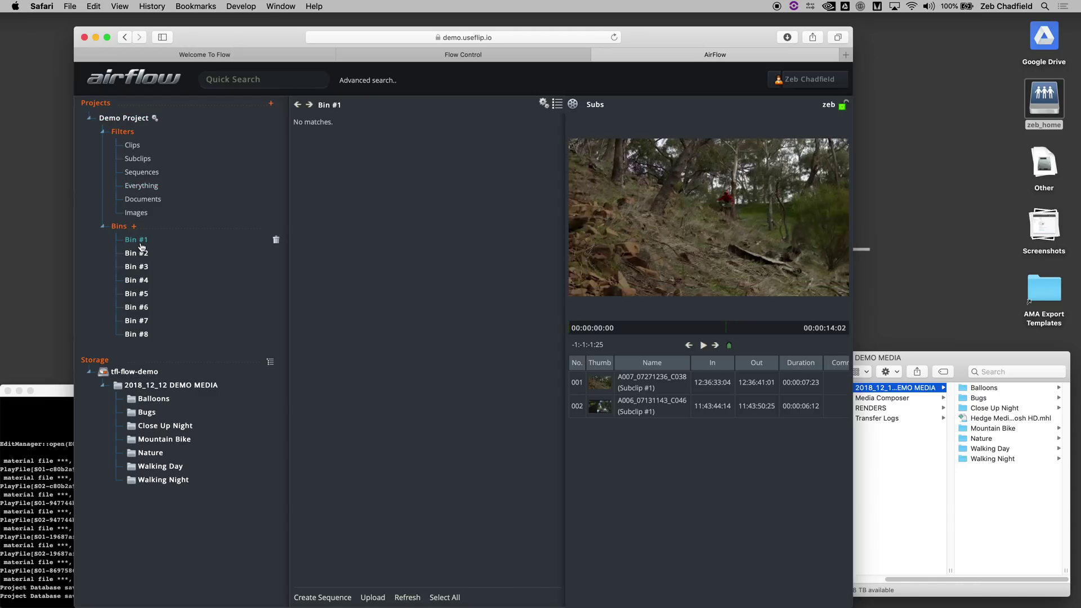
double_click(142, 241)
key("super+v")
key("Return")
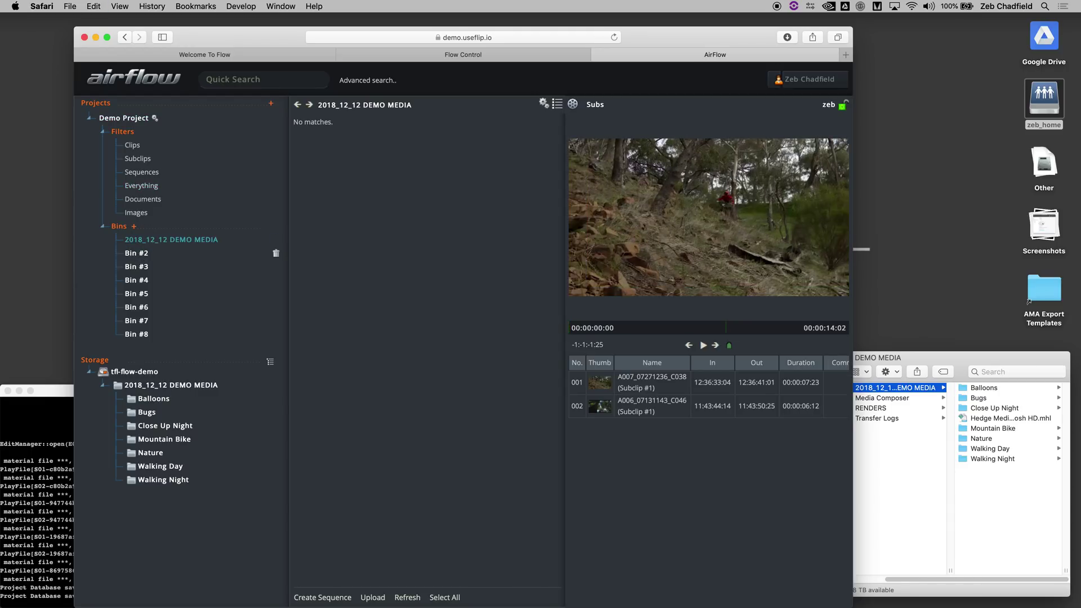
double_click(136, 252)
type("Balloons")
key("Return")
double_click(136, 266)
type("Bugs")
key("Return")
double_click(136, 280)
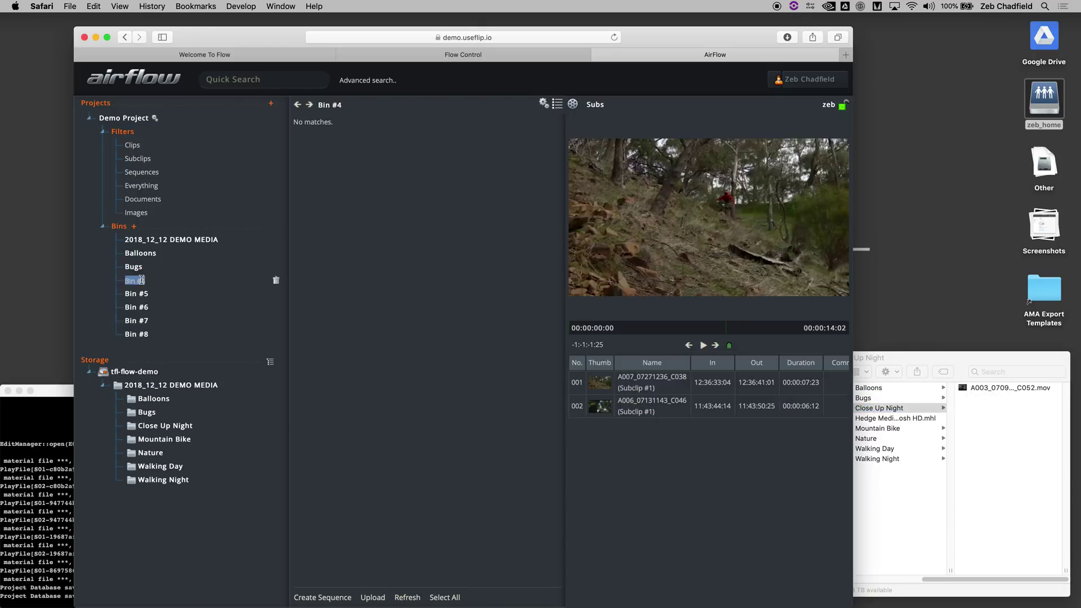
type("Close Up Night")
key("Return")
Name the remaining bins Mountain Bike through Walking Night and nest them under 2018_12_12 DEMO MEDIA.
double_click(136, 293)
type("Mountain Bike")
key("Return")
double_click(137, 307)
type("Nature")
key("Return")
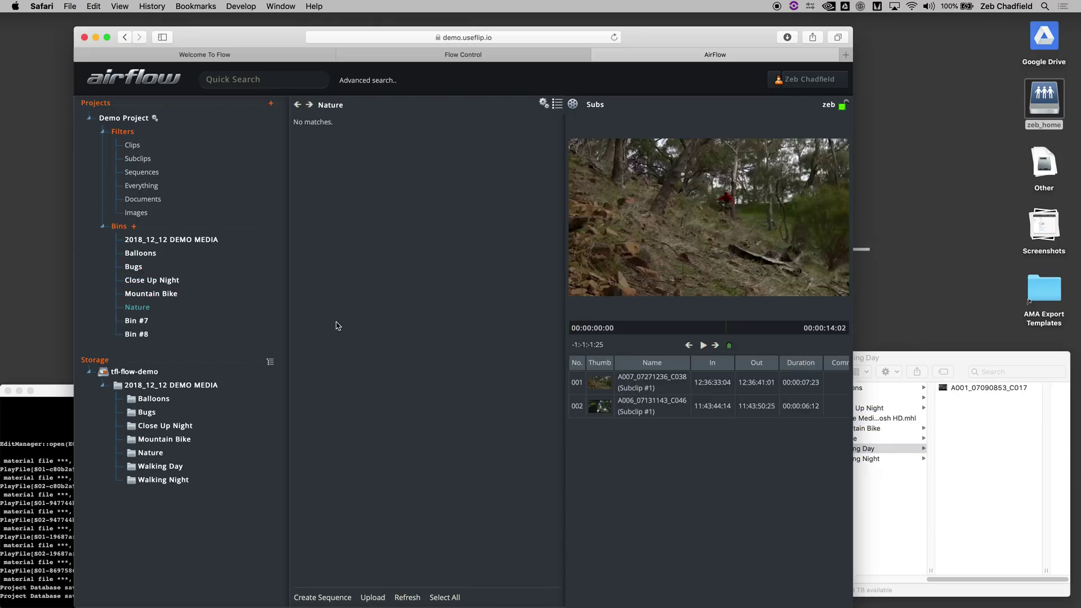
double_click(136, 321)
key("super+v")
key("Return")
double_click(136, 334)
key("super+v")
key("Return")
left_click_drag(151, 293, 161, 246)
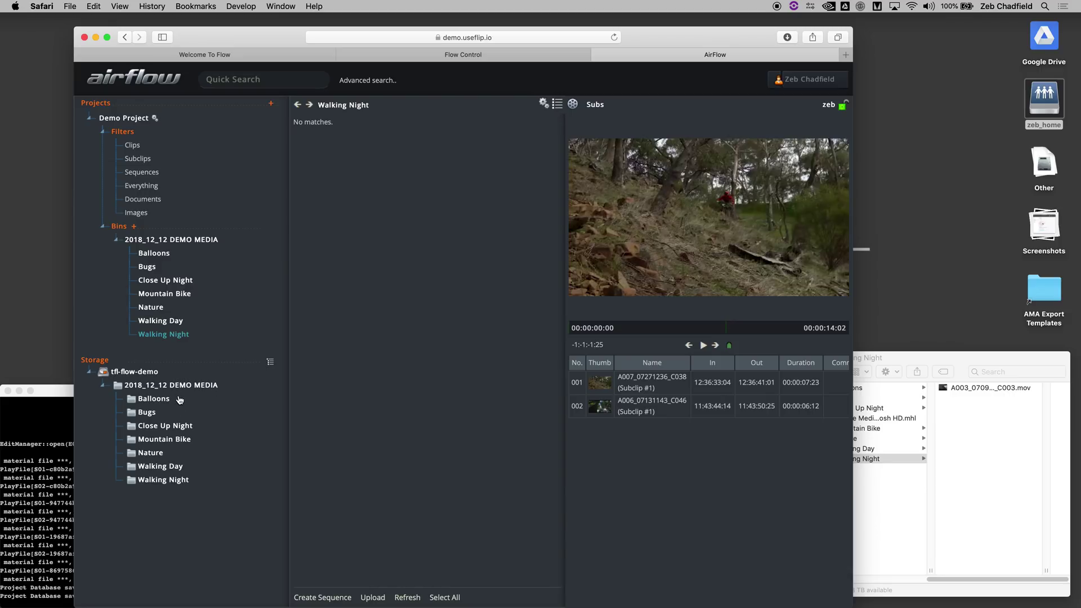
File each storage folder's clip, starting with Balloons, into its matching bin and check the bins.
left_click(163, 403)
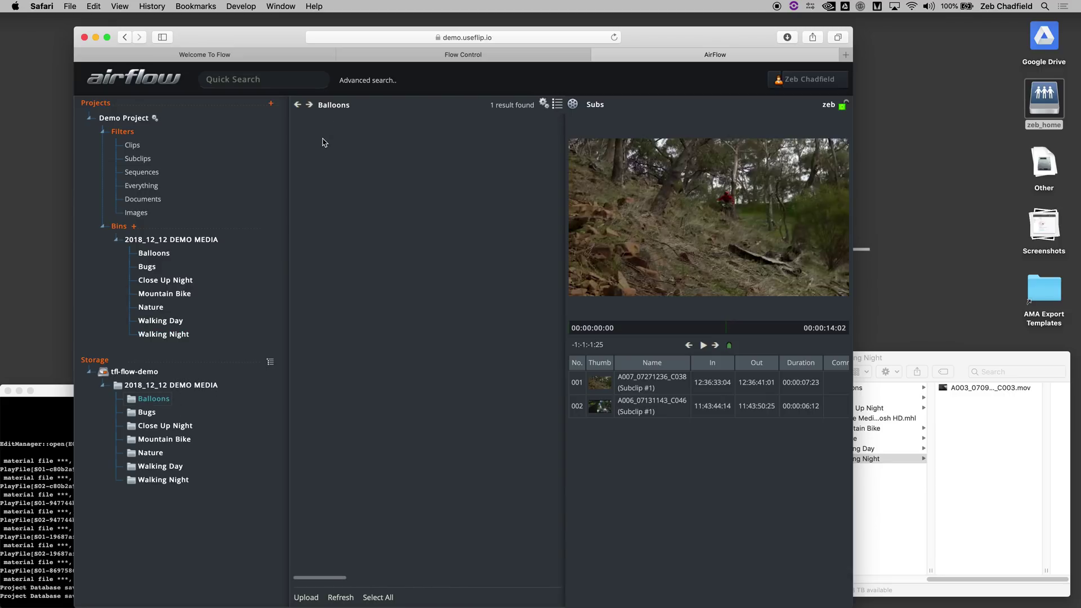
left_click_drag(330, 148, 153, 255)
left_click(147, 413)
key("Down")
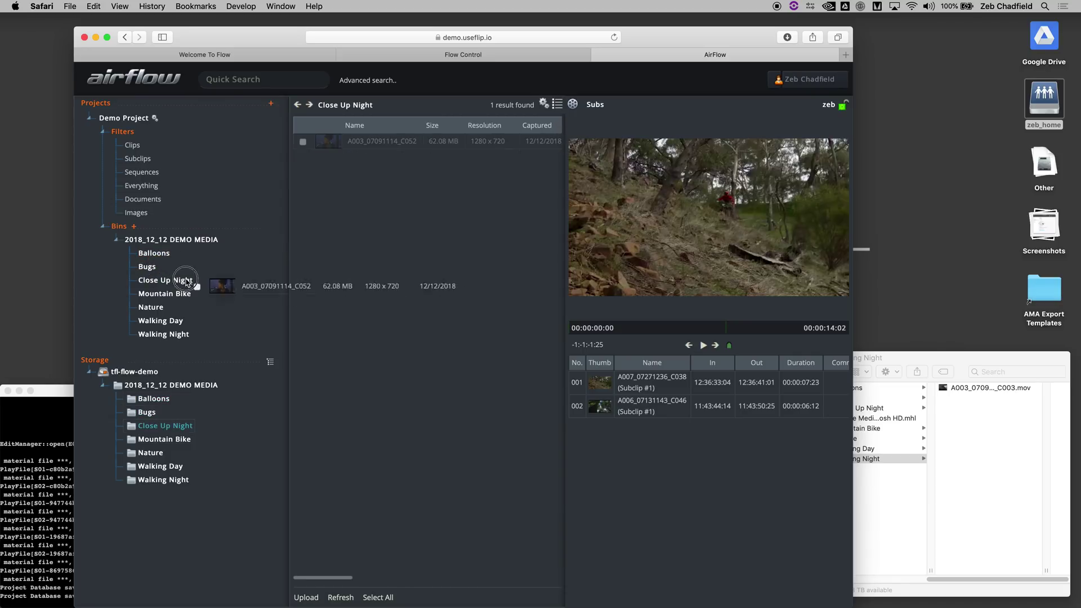
key("Down")
left_click_drag(329, 147, 169, 338)
key("Down")
key("Down")
key("Down")
left_click(188, 280)
key("Down")
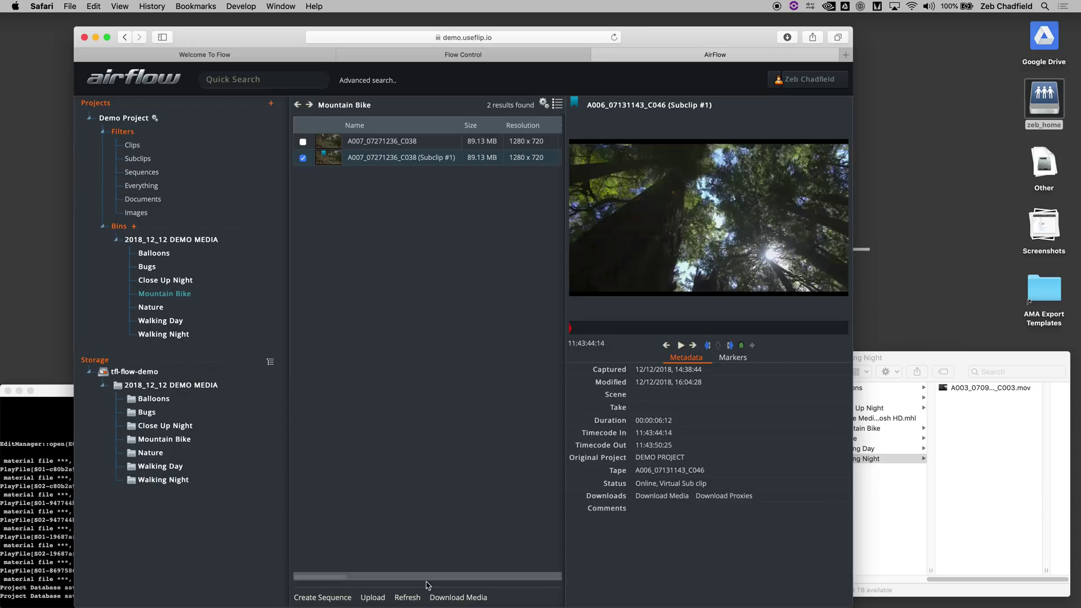
key("Up")
key("Up")
key("Up")
Add a new bin named Sequence.
left_click(135, 226)
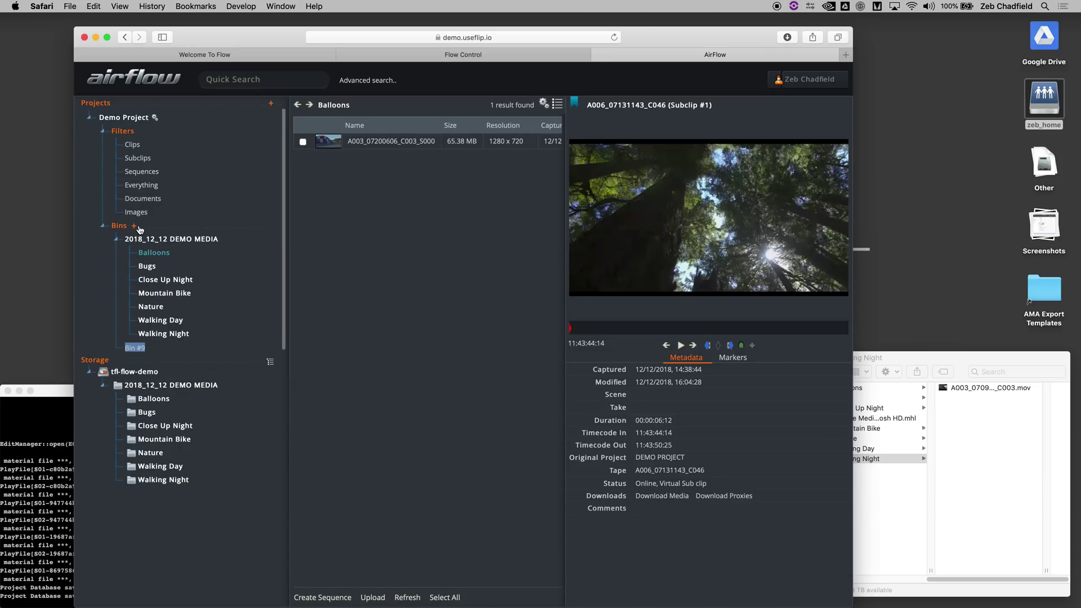
type("Sequence")
key("Return")
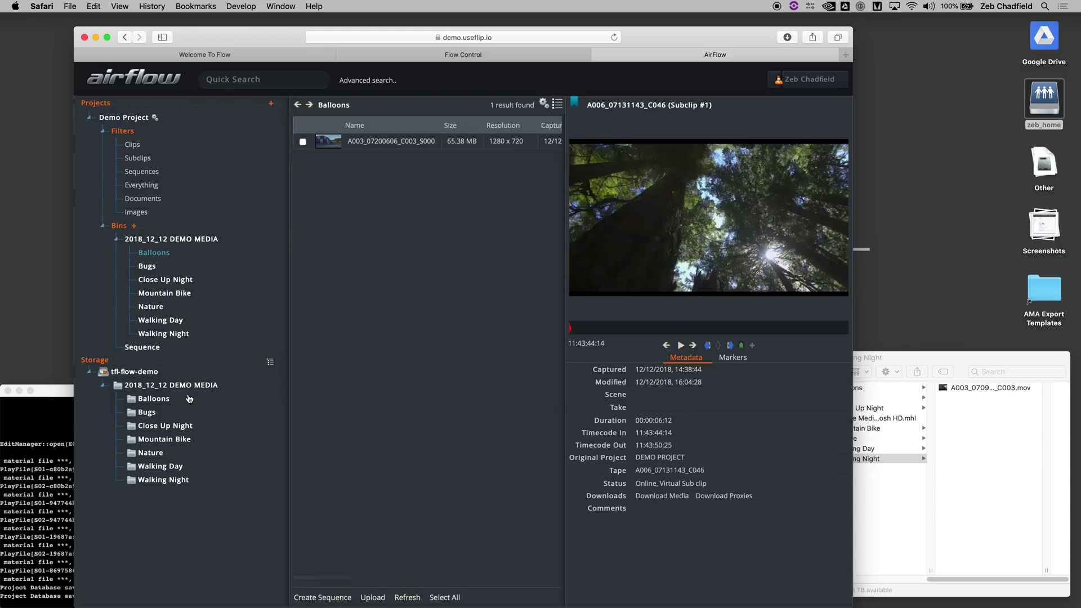
Create Sequence #1 in the Sequence bin and rename it Demo Sequence.
left_click(144, 348)
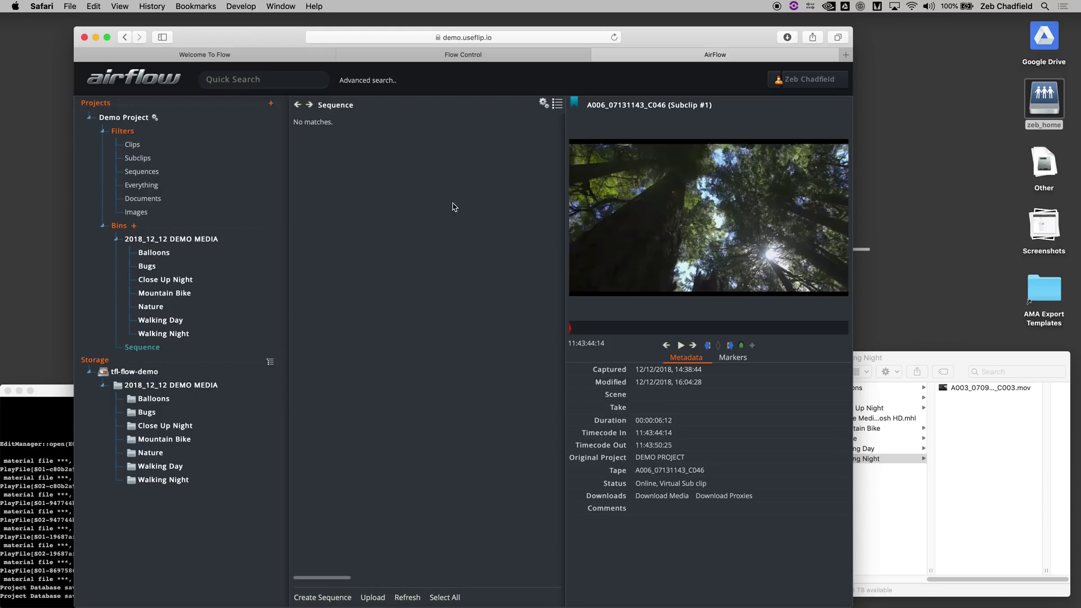
left_click(323, 598)
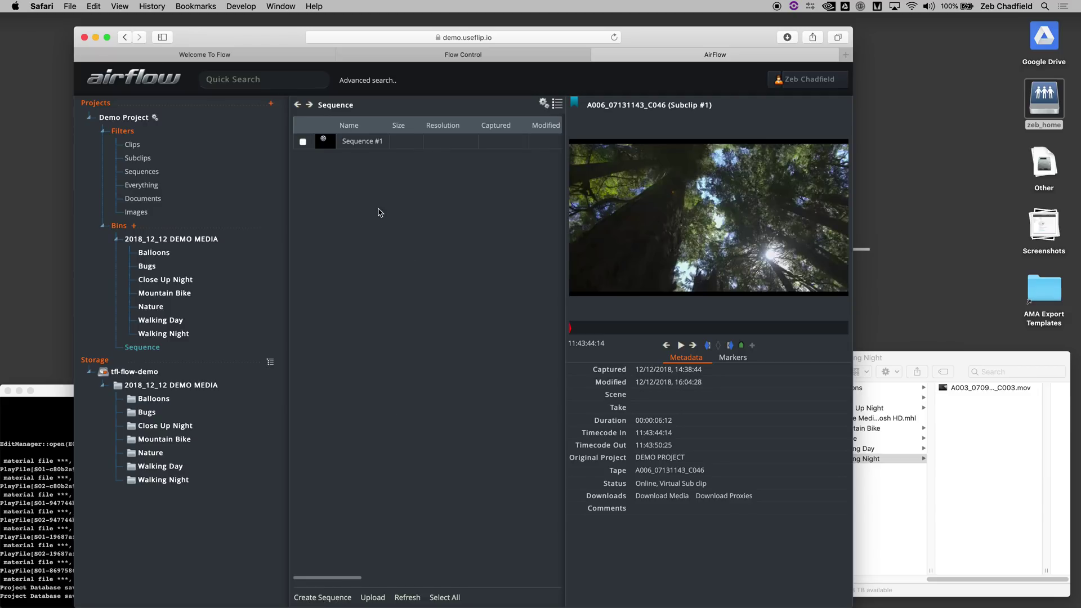
left_click(374, 141)
left_click(609, 105)
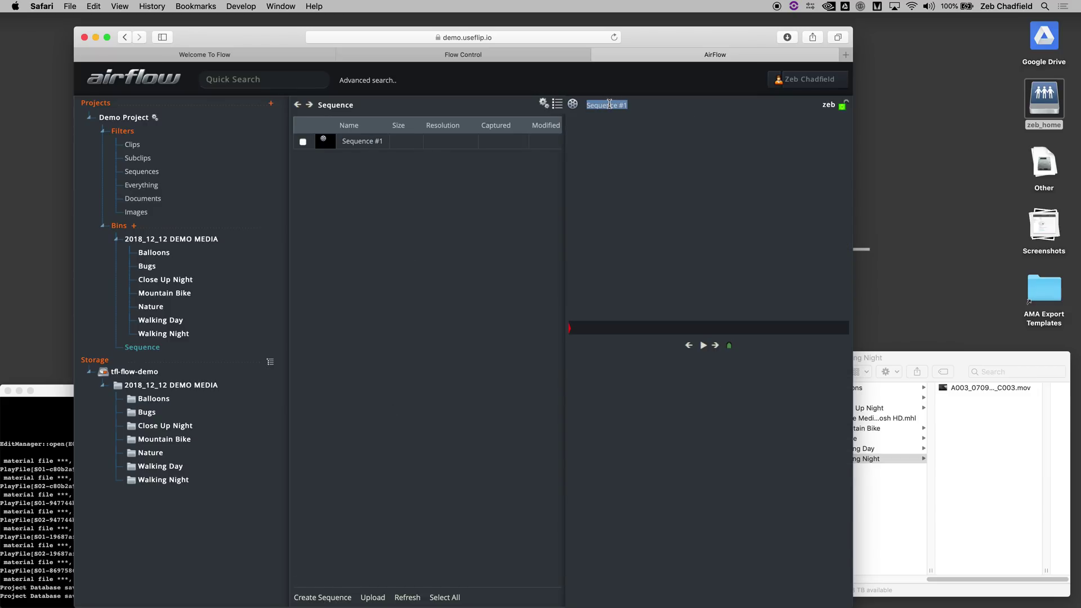
type("Demo Sequence")
key("Return")
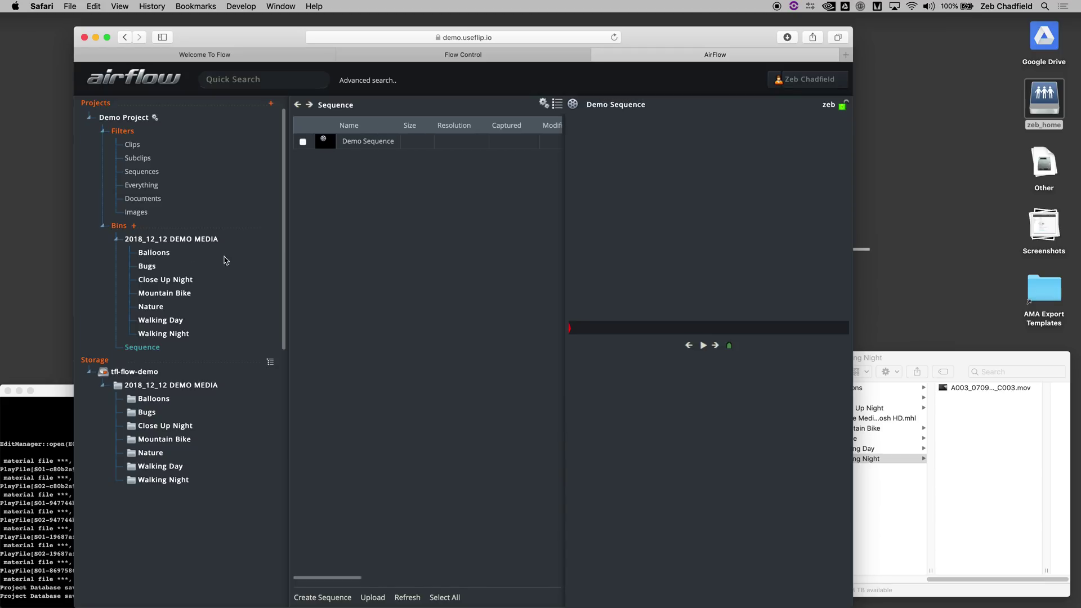
left_click(166, 254)
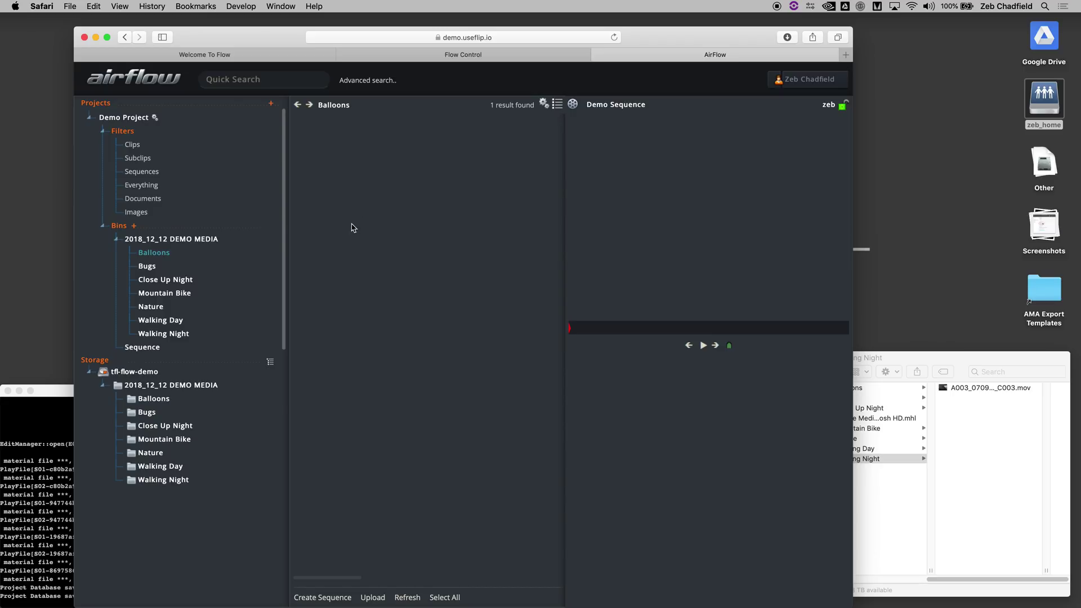
Add the Balloons clip, Mountain Bike subclip and Walking Night clip to Demo Sequence, in order.
left_click_drag(350, 153, 613, 444)
left_click(161, 294)
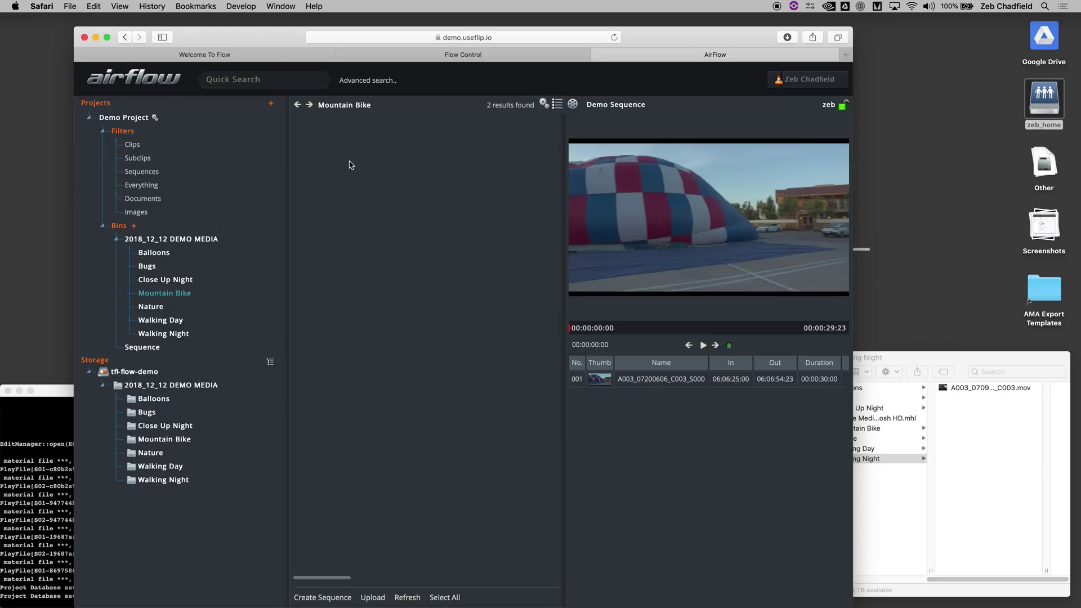
left_click_drag(338, 157, 690, 487)
left_click(163, 333)
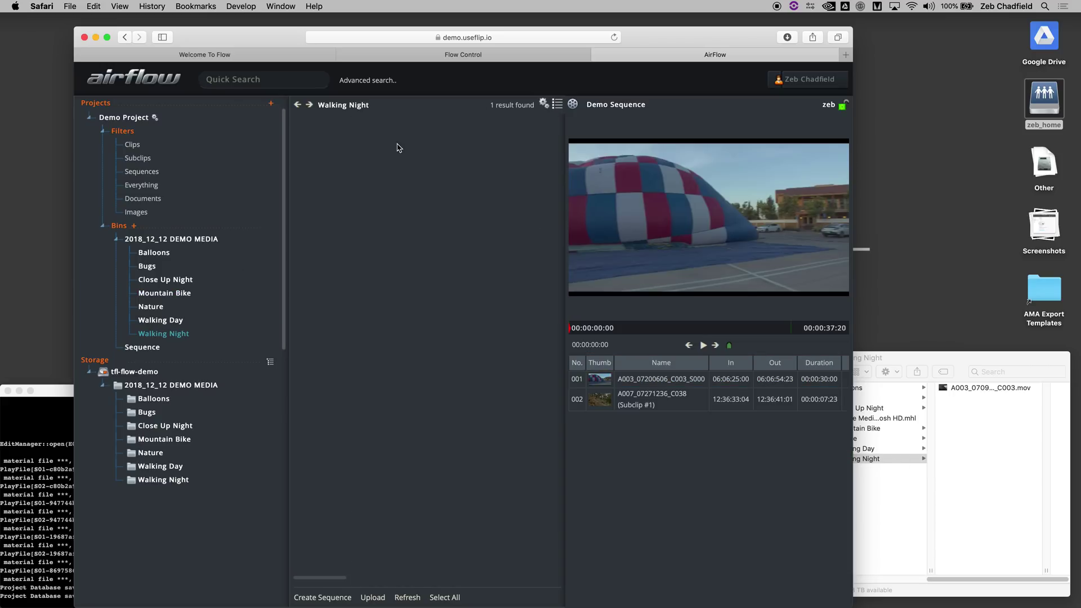
left_click_drag(328, 141, 698, 459)
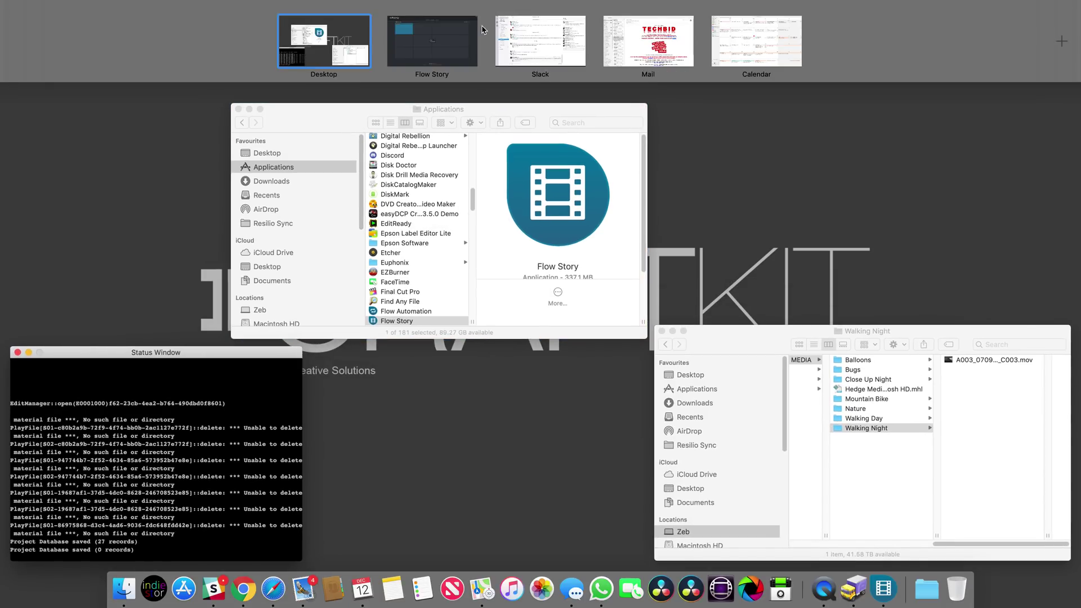
In Flow Story, open Sequence #1 from the Sequence bin in the editor.
key("ctrl+Right")
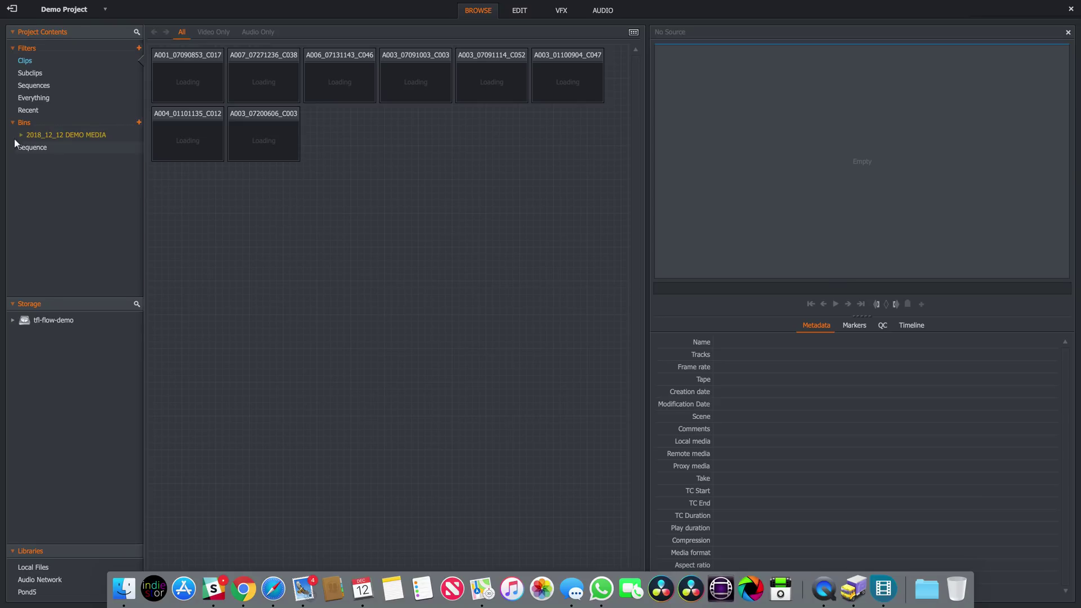
left_click(21, 135)
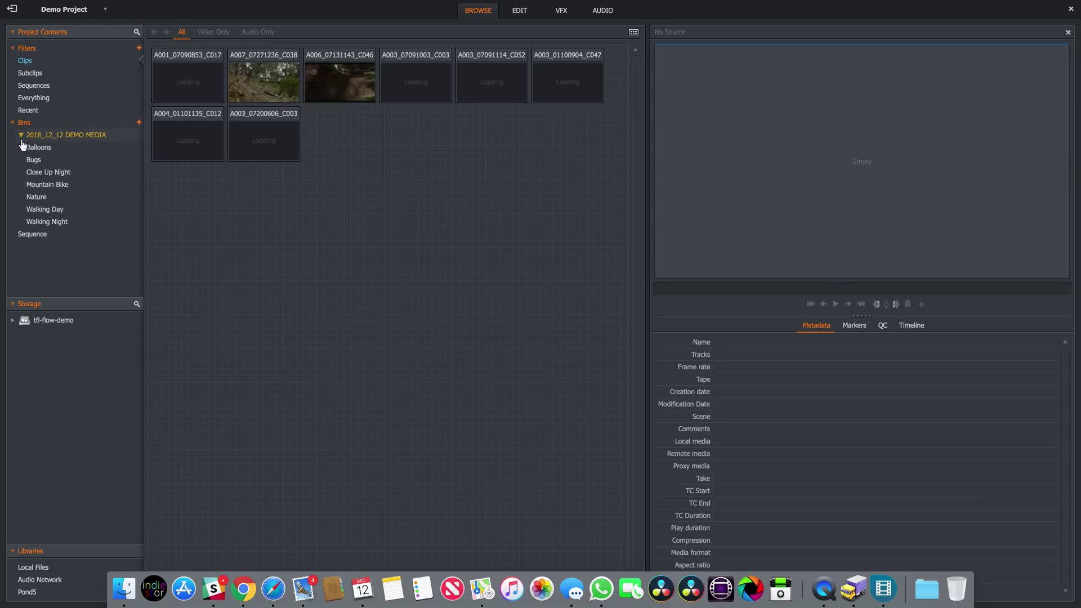
left_click(40, 235)
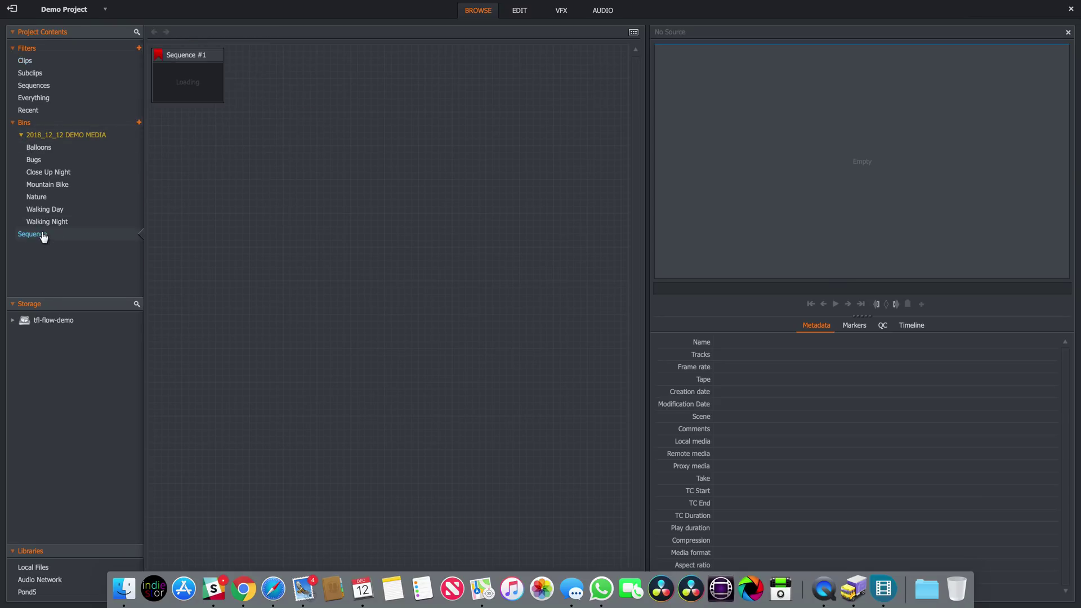
left_click(210, 80)
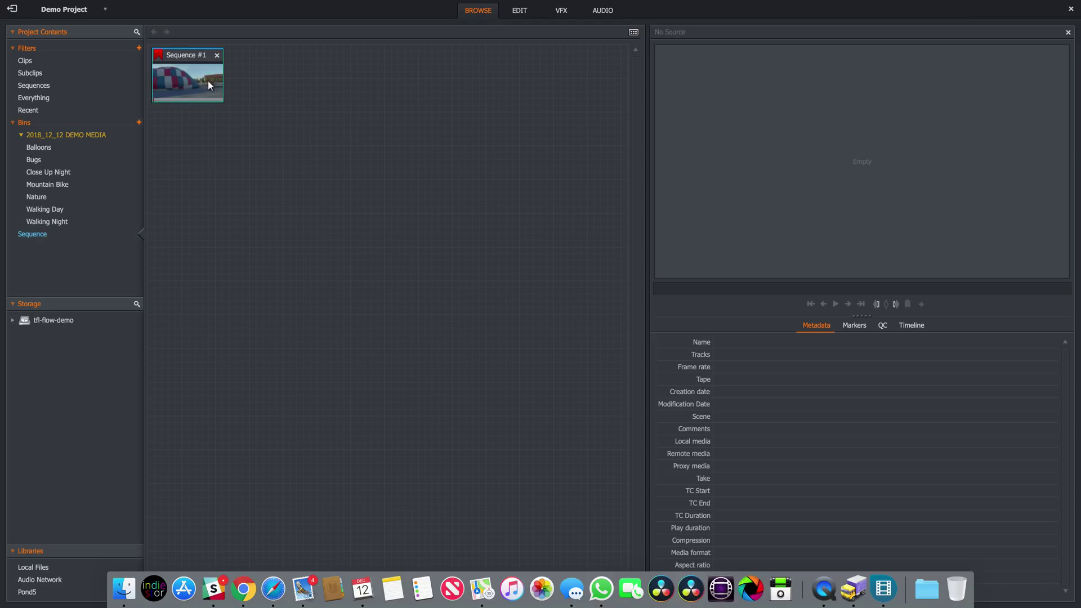
double_click(181, 85)
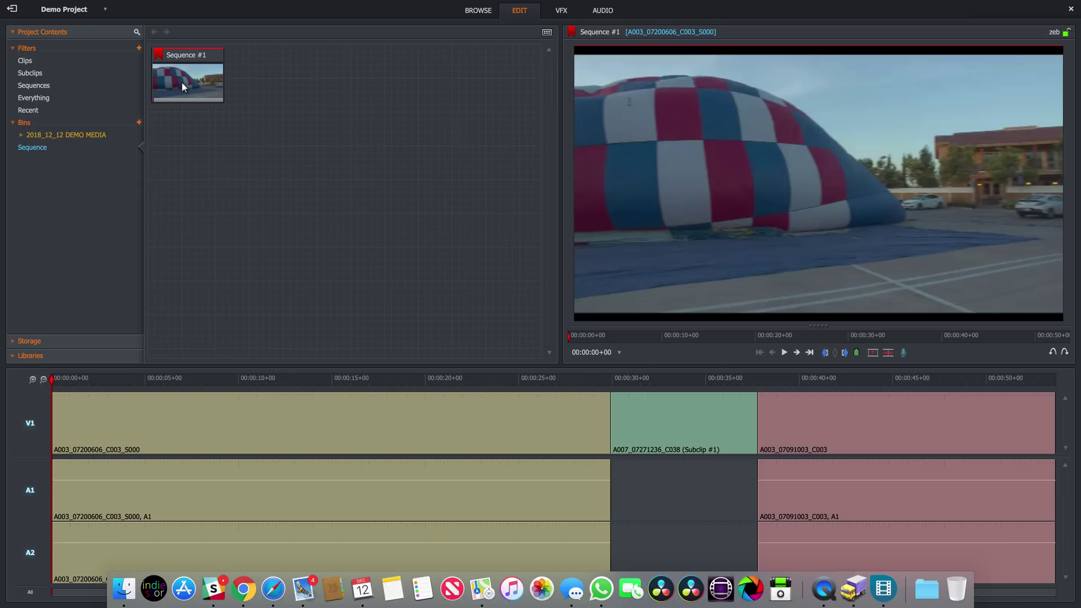
Jump to 16 seconds, the second clip and 41 seconds, then play the sequence.
left_click(354, 380)
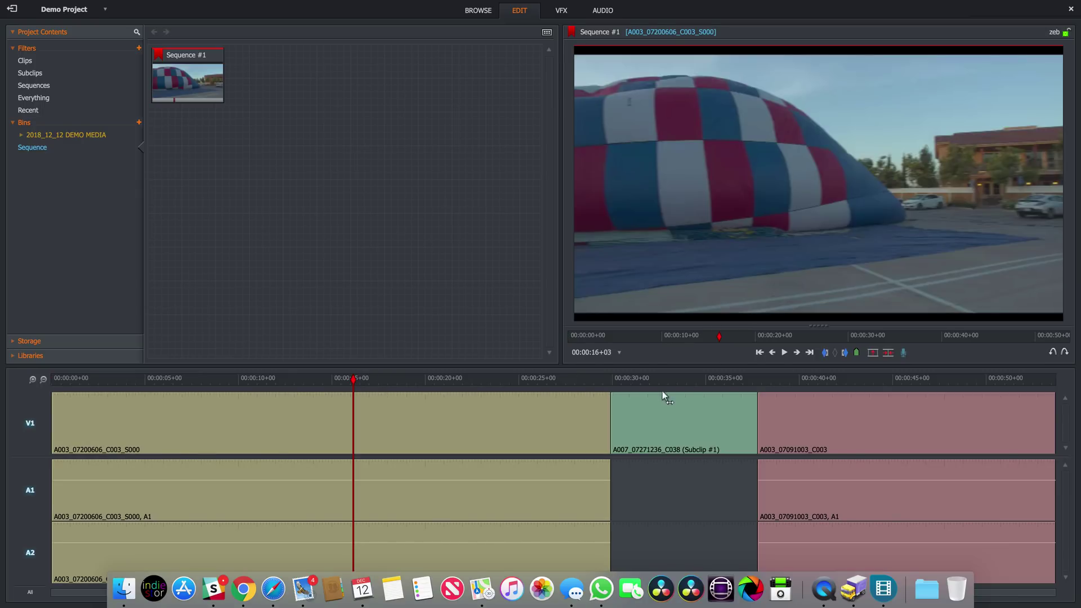
left_click(680, 377)
left_click(822, 378)
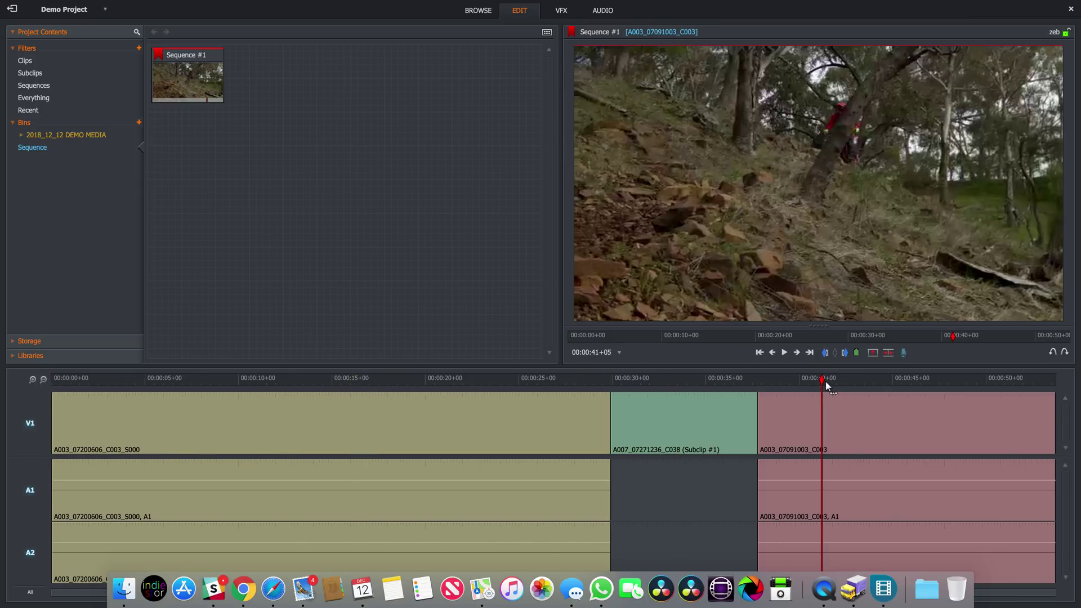
key("space")
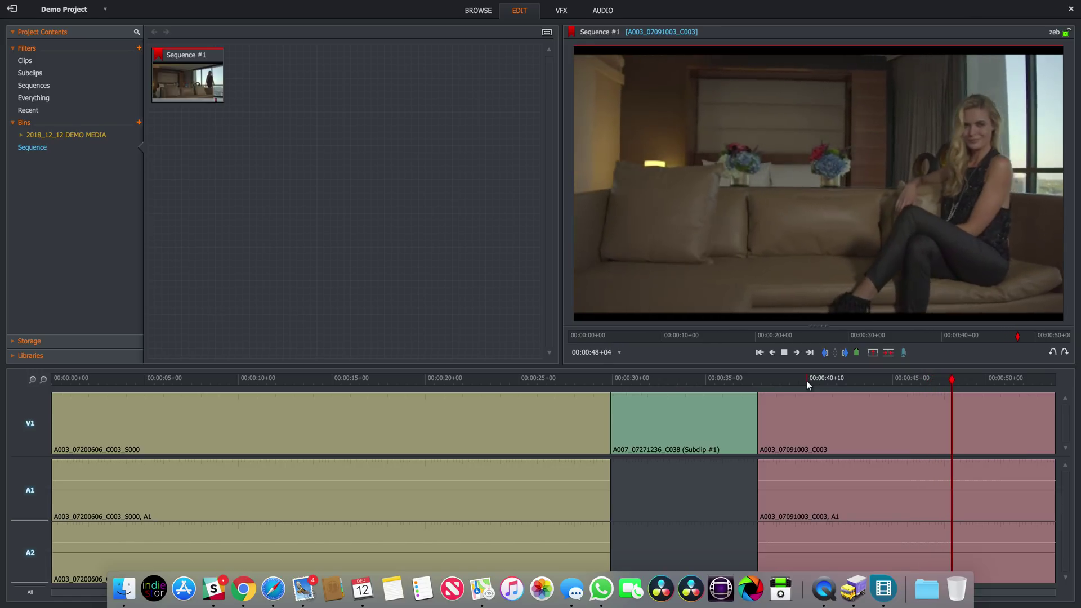
key("space")
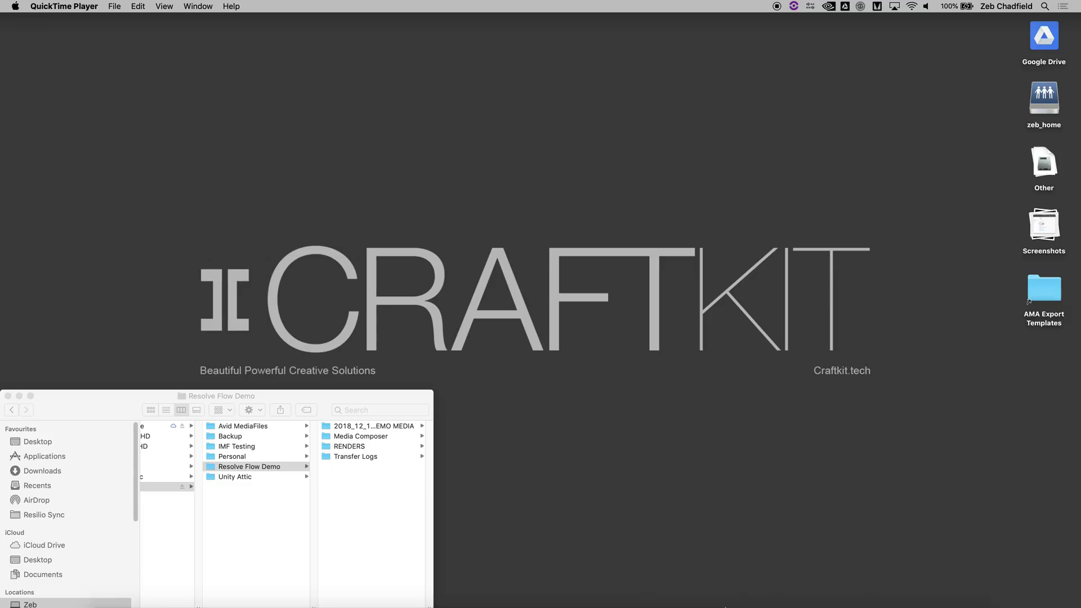
In DaVinci Resolve, start an AAF timeline import from the bin's right-click menu.
left_click(647, 592)
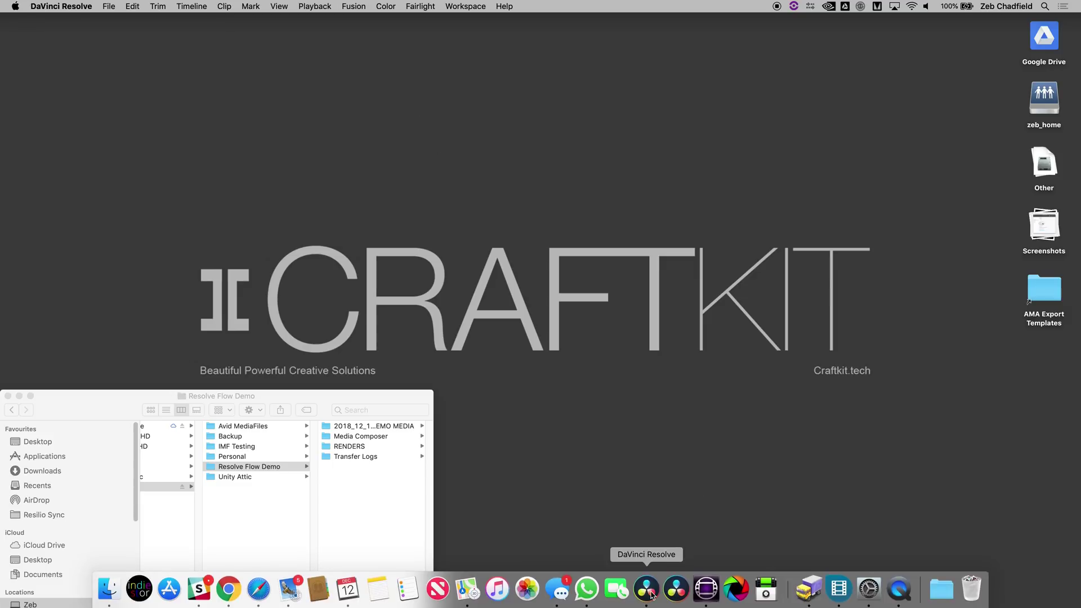
right_click(268, 393)
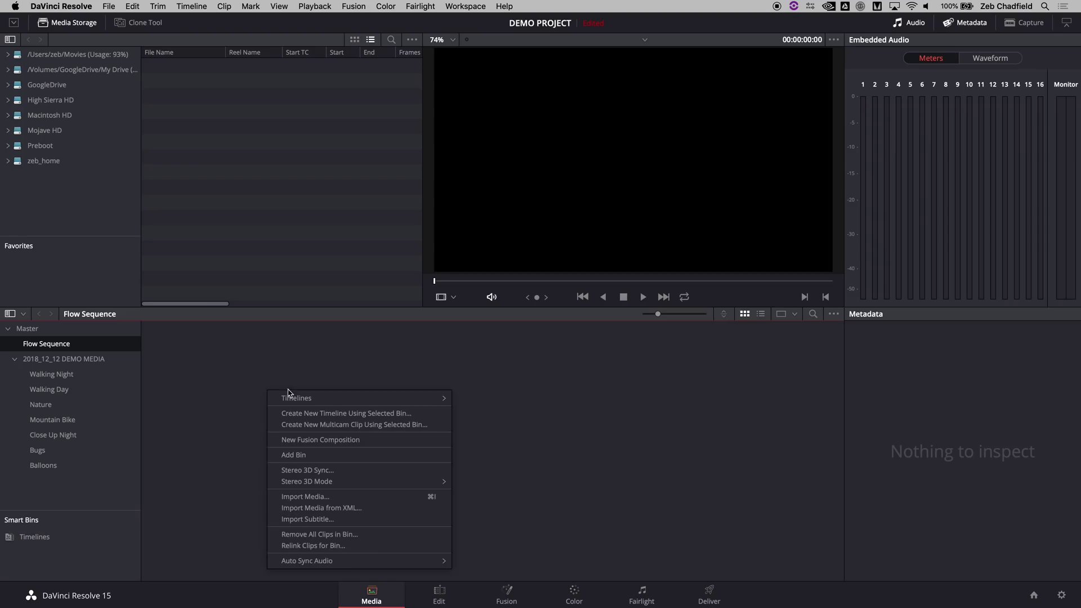
mouse_move(421, 400)
mouse_move(472, 404)
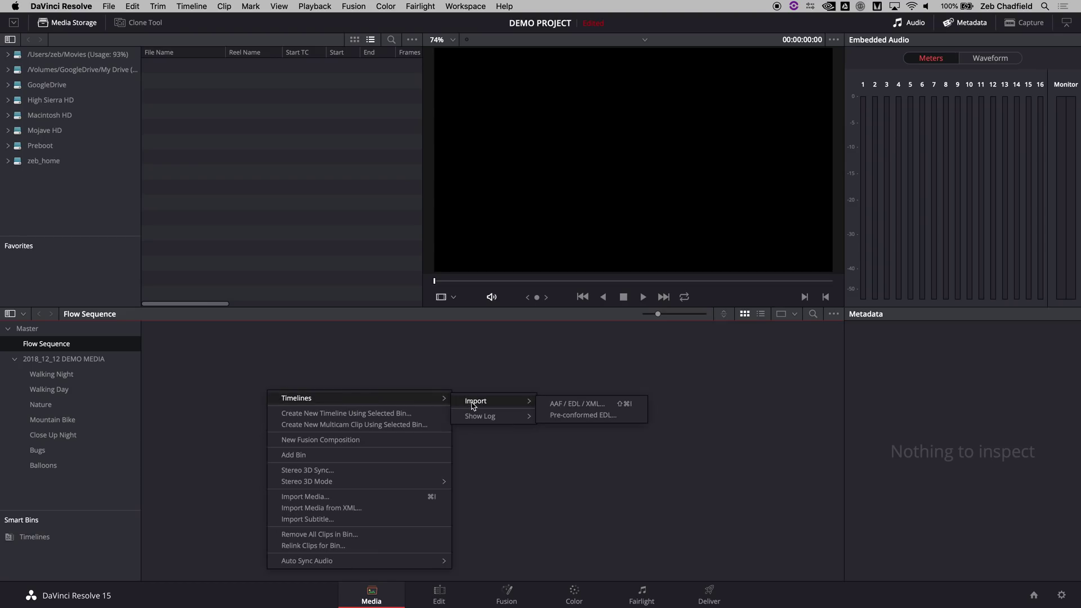
left_click(547, 404)
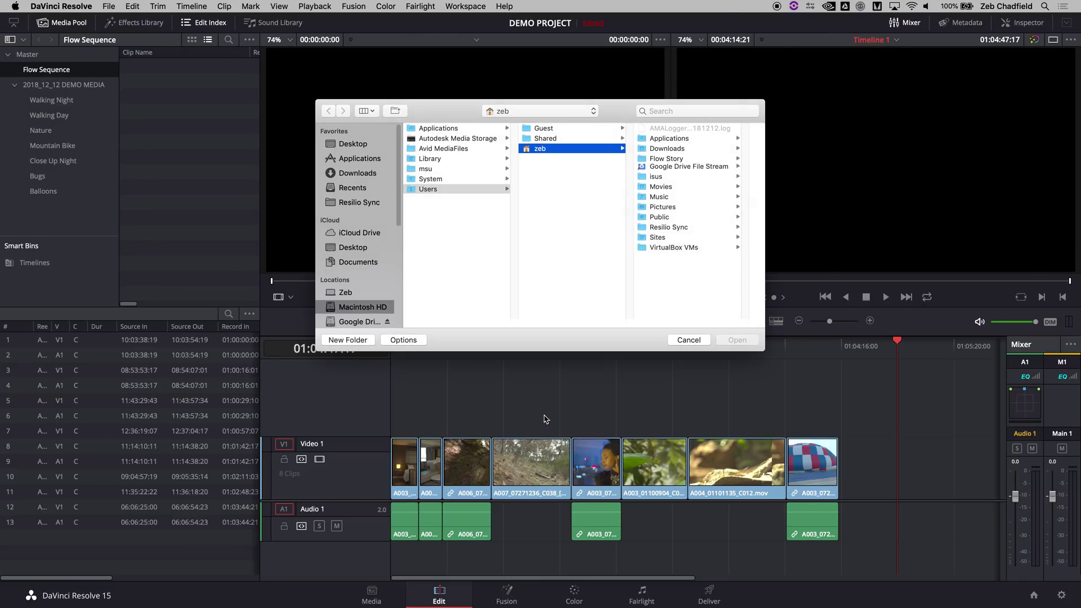
Drag Demo Sequence out of Flow Story as an AAF onto the import dialog and open it.
key("super+Tab")
key("super+Tab")
key("super+Tab")
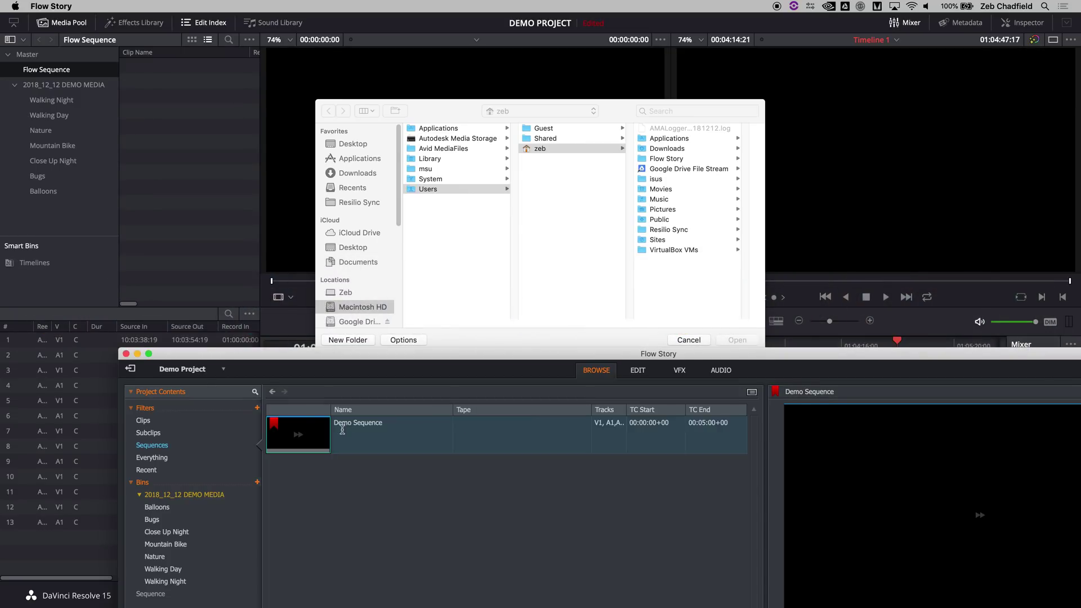
left_click_drag(312, 442, 393, 392)
left_click_drag(568, 259, 570, 258)
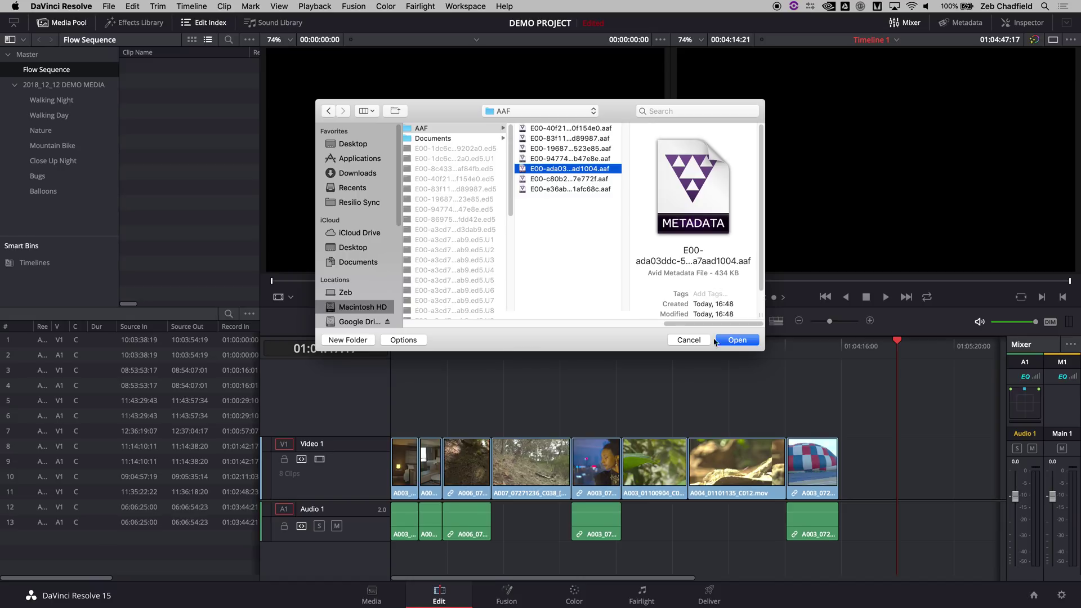
left_click(743, 342)
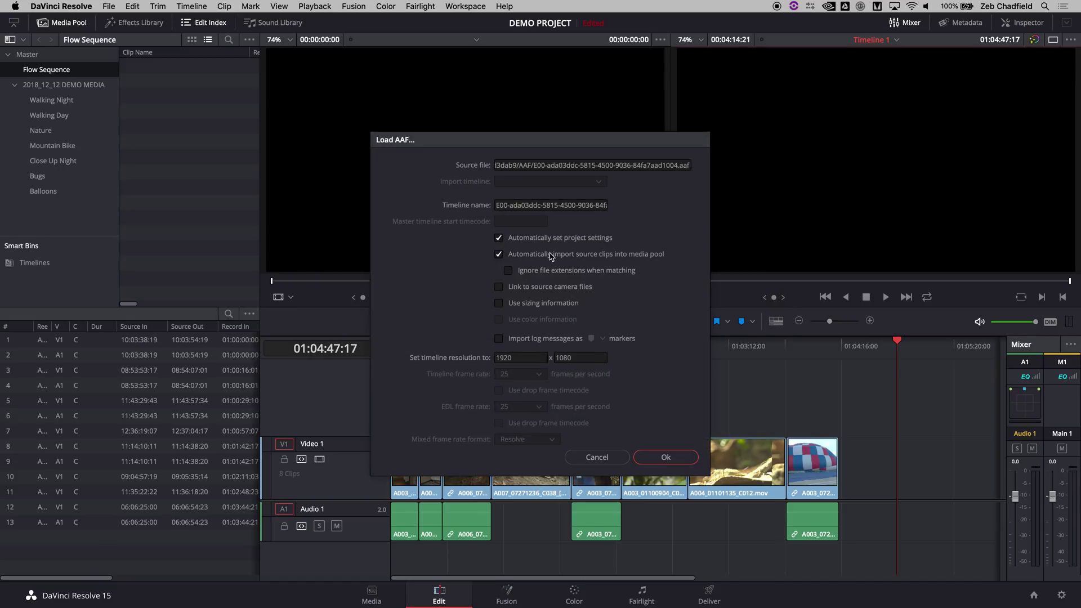
Disable media-pool import, link to source camera files, and name the timeline DEMO 01.
left_click(551, 256)
left_click(524, 288)
left_click(529, 207)
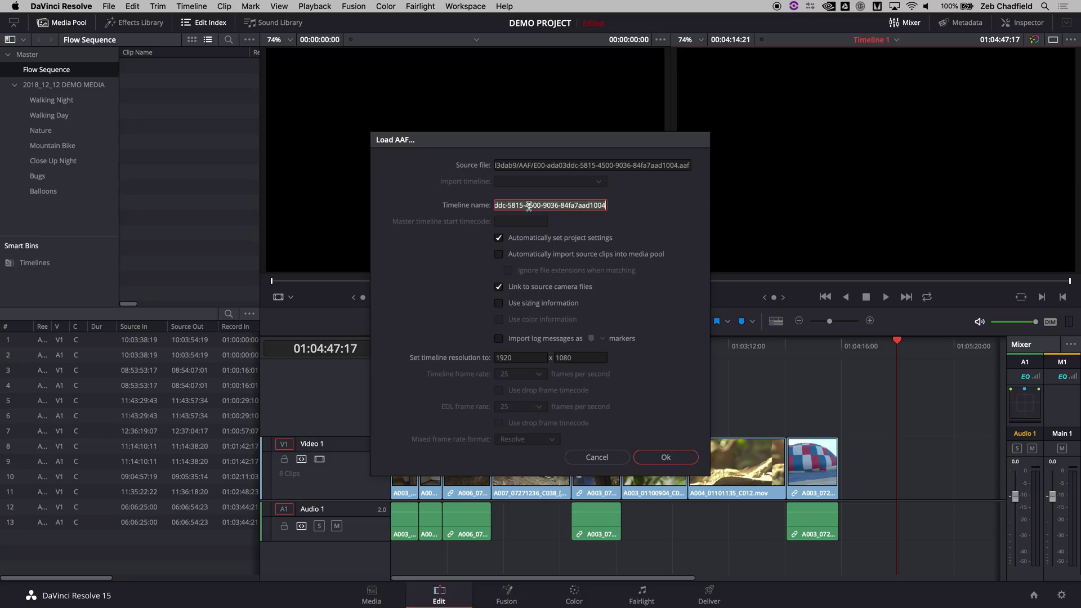
type("DEMO 0")
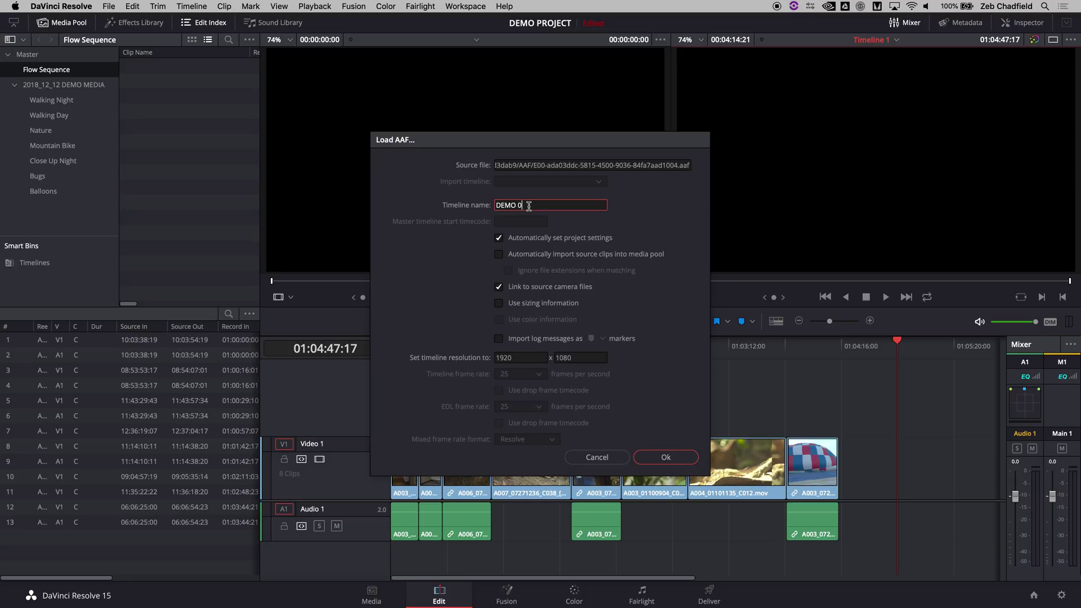
type("1")
left_click(677, 459)
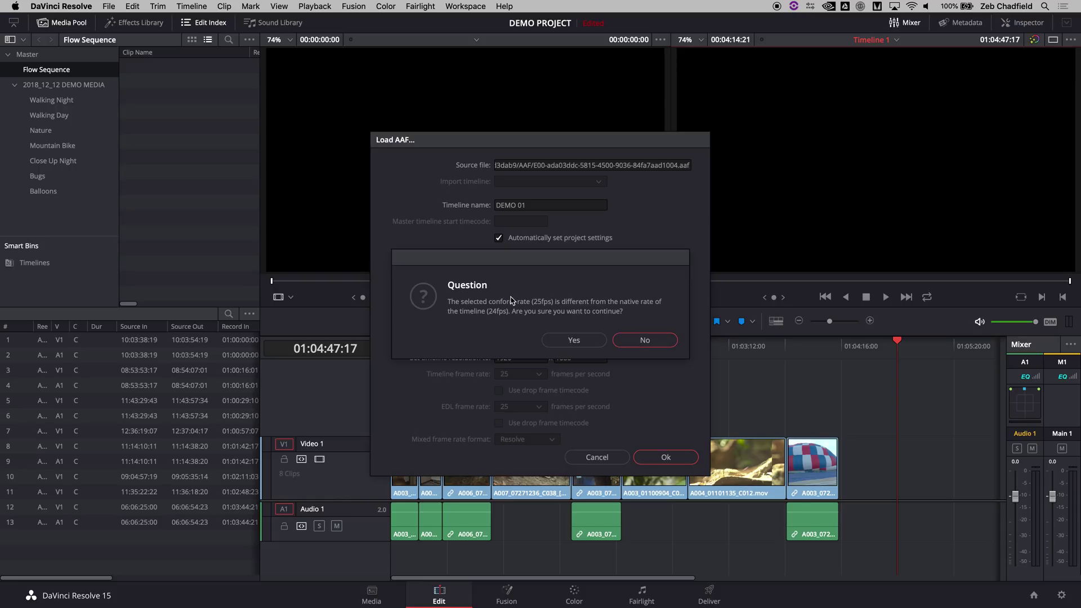
Accept the 25 vs 24 fps warning and exclude the Flow Sequence folder from the import.
left_click(574, 340)
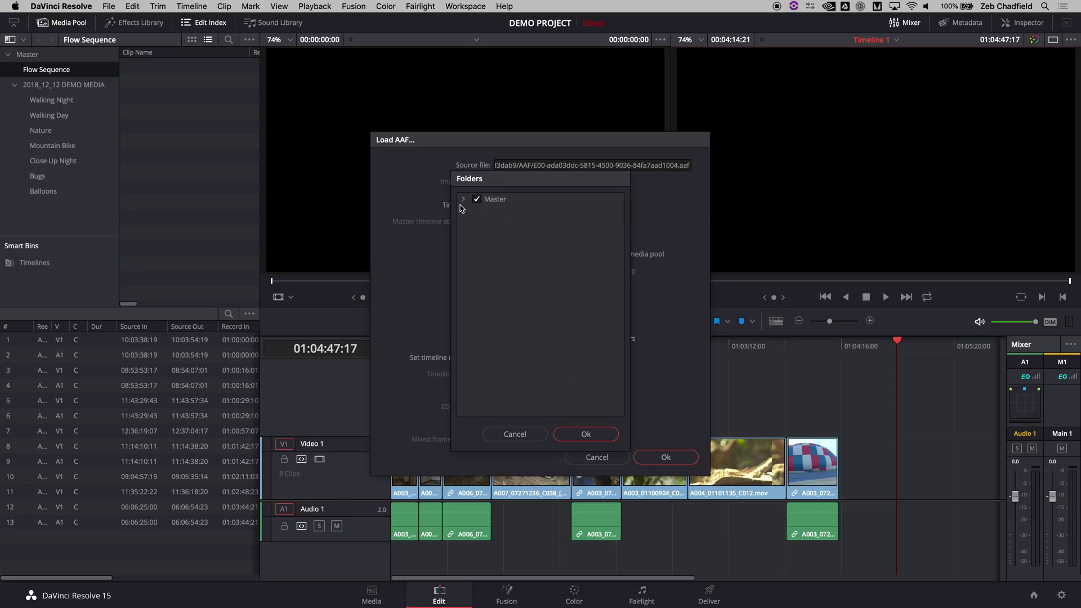
left_click(462, 200)
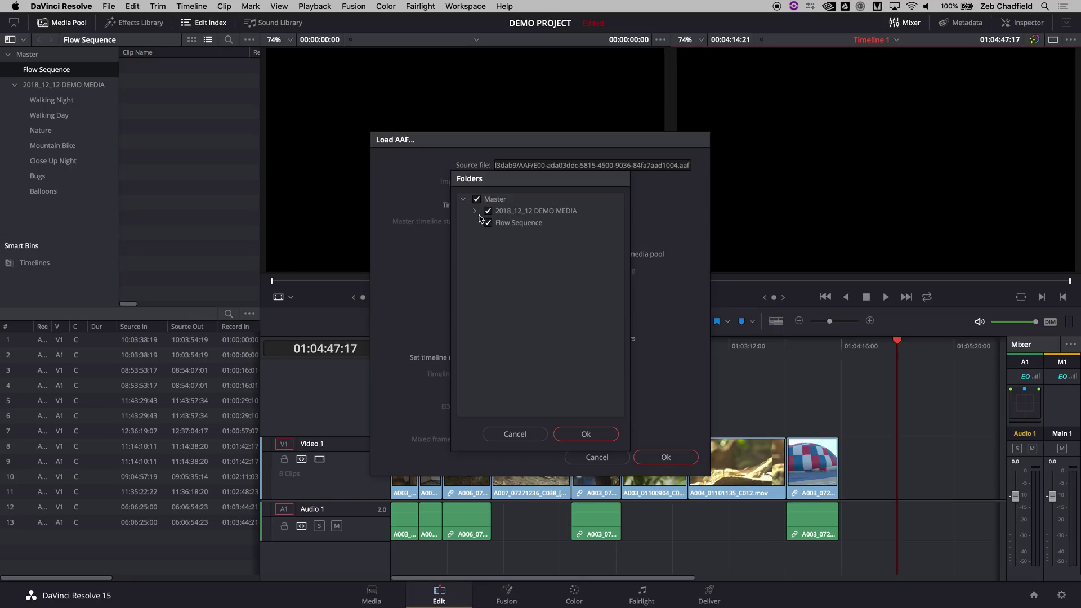
left_click(475, 213)
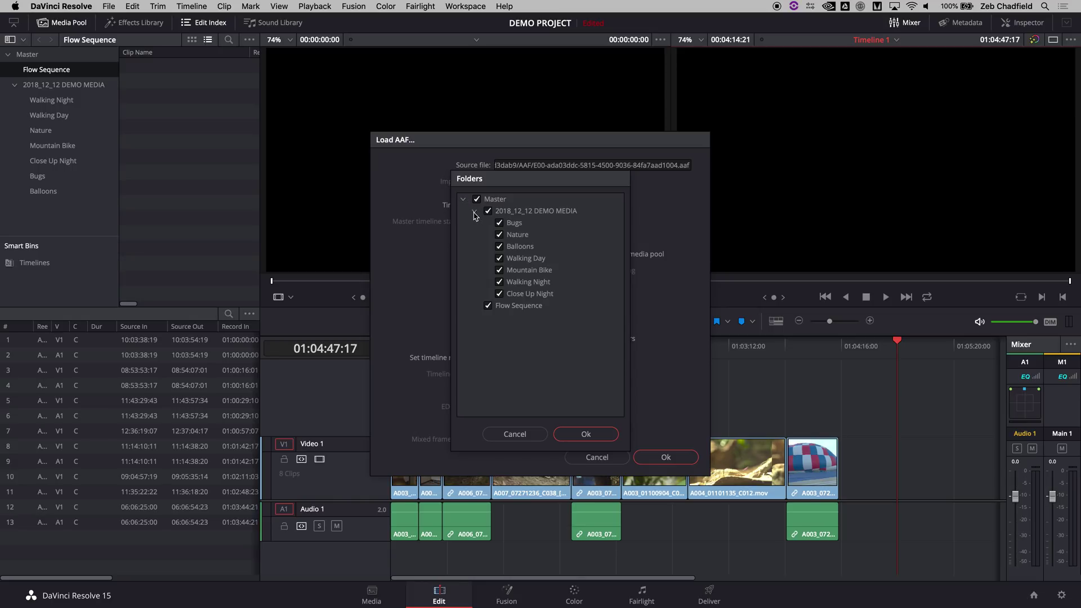
left_click(487, 305)
left_click(586, 435)
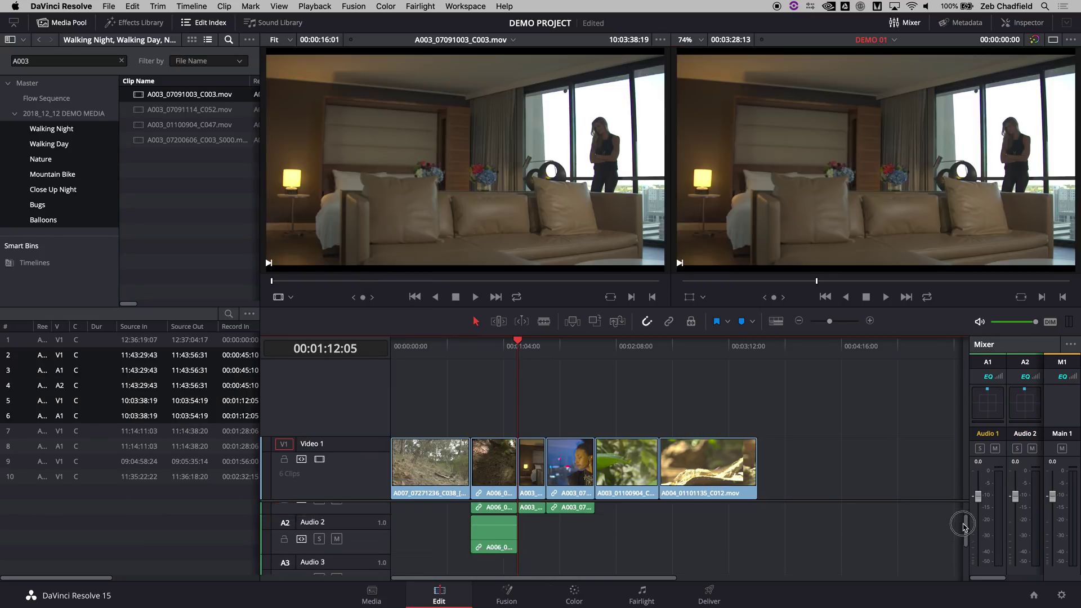
Save DEMO PROJECT, scrub back to the forest clip, and go to the Color page.
key("super+s")
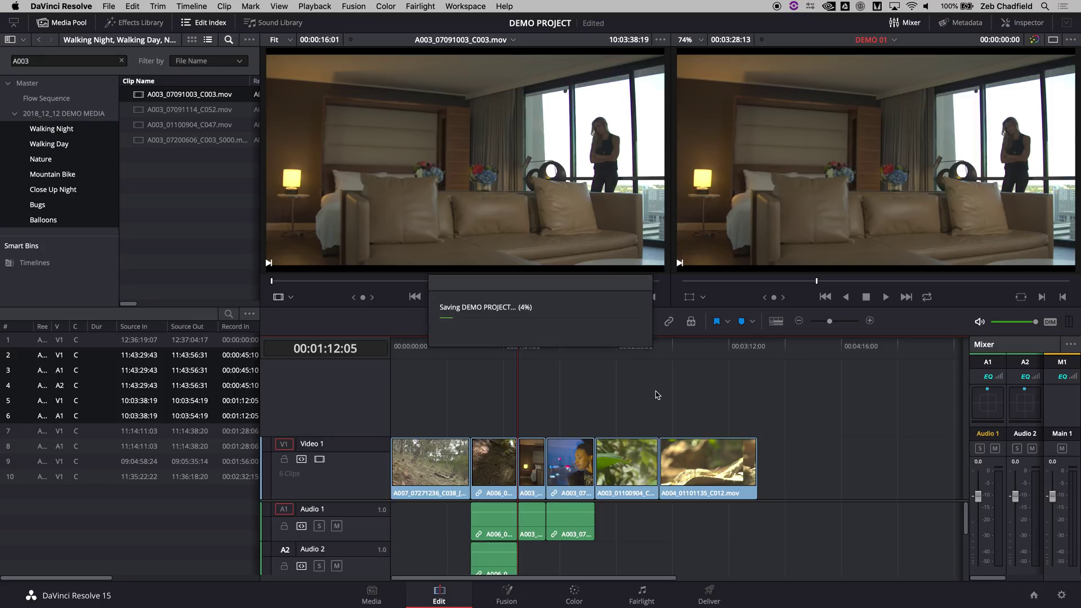
left_click_drag(476, 342, 637, 394)
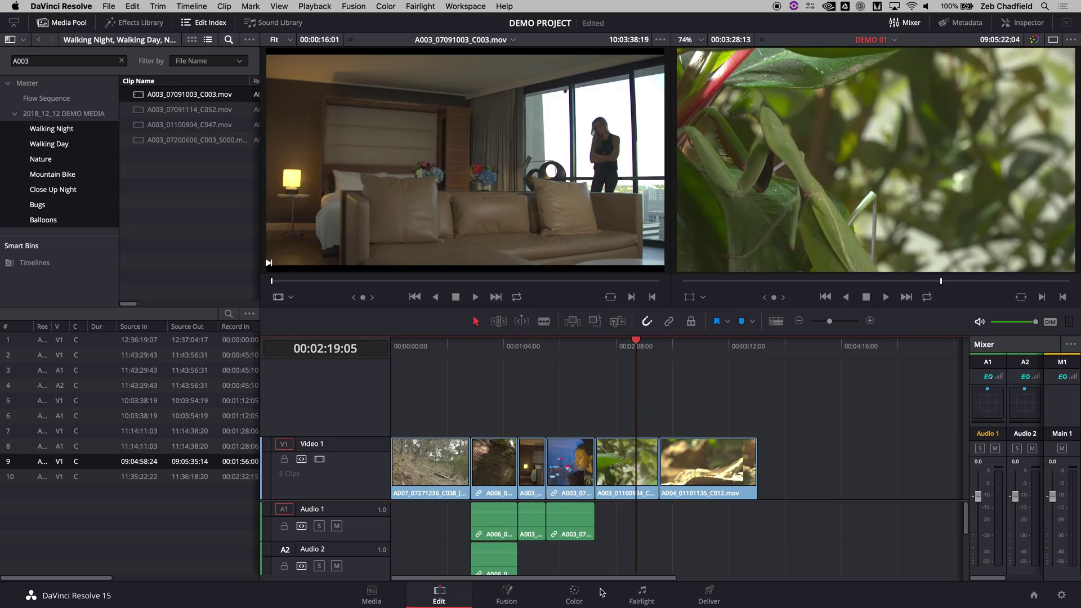
left_click(573, 599)
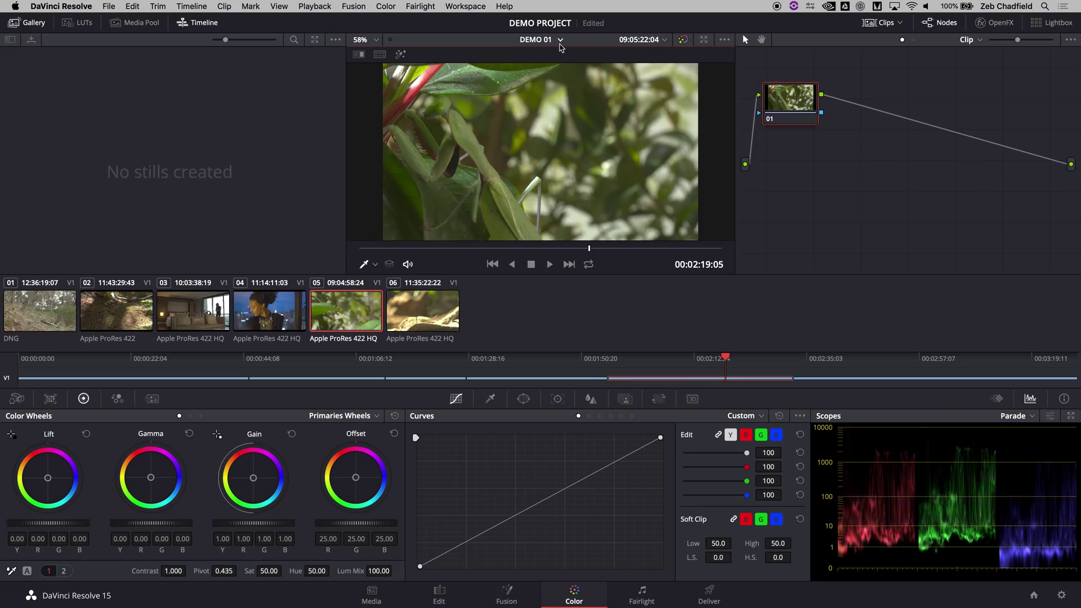
Select the DEMO 01 timeline and apply Use Remote Grades from clip 06's menu.
left_click(560, 40)
left_click(562, 57)
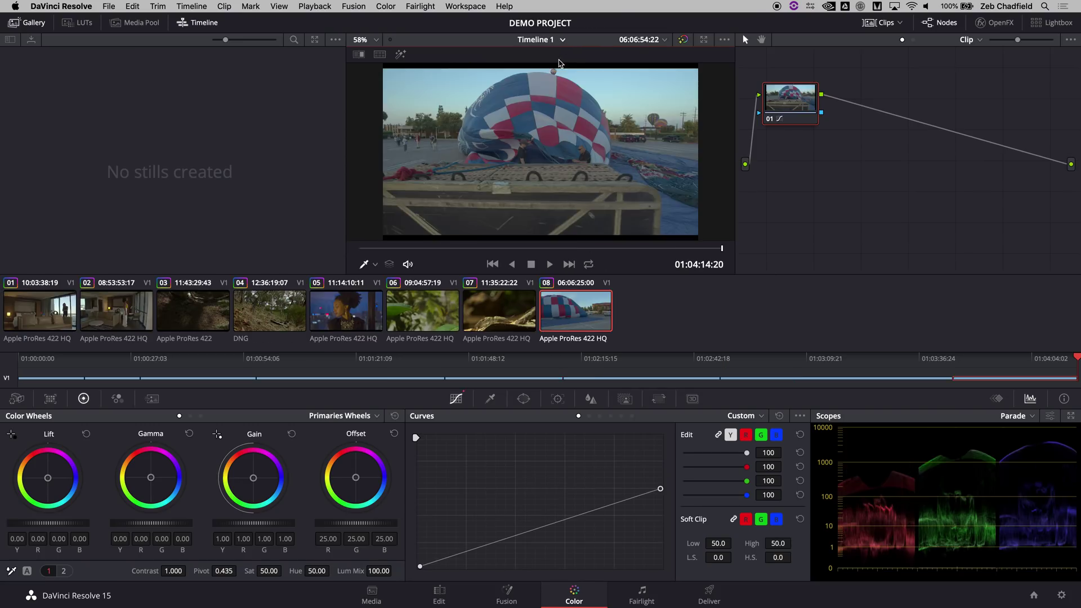
right_click(583, 302)
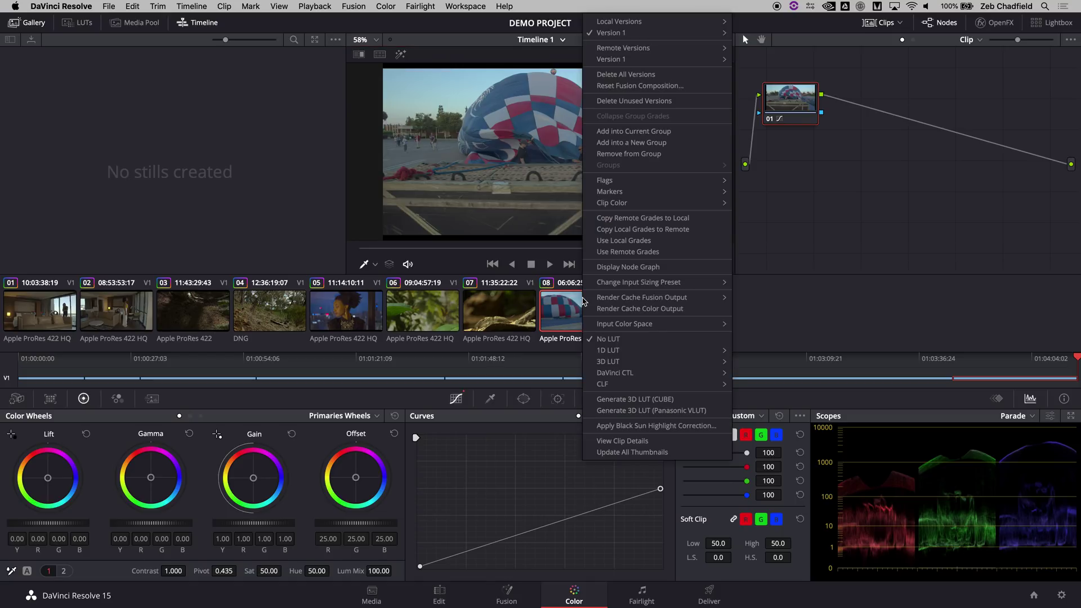
left_click(639, 231)
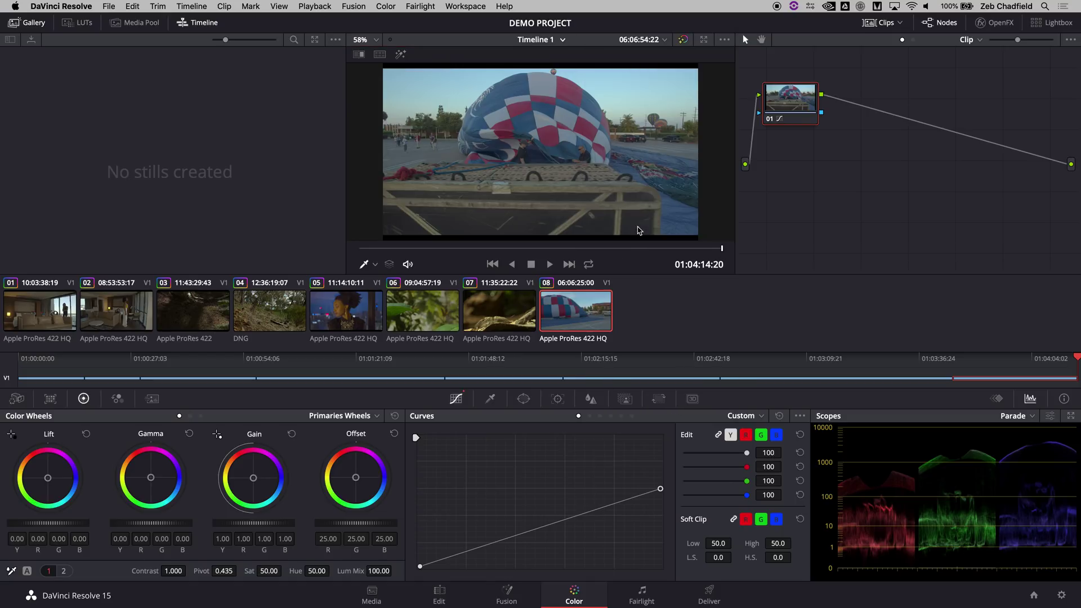
left_click(562, 39)
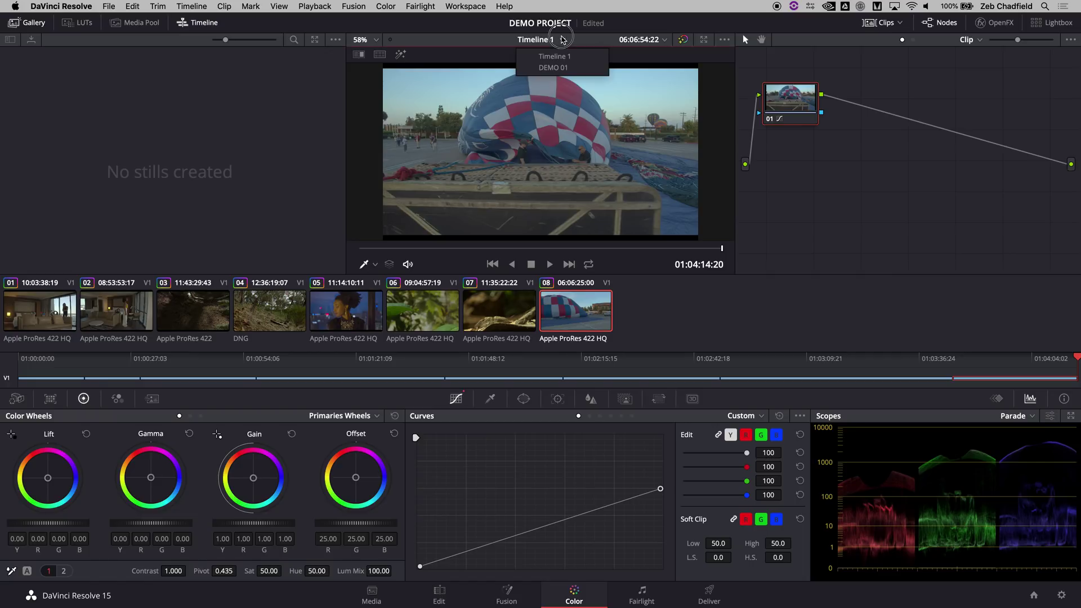
left_click(553, 67)
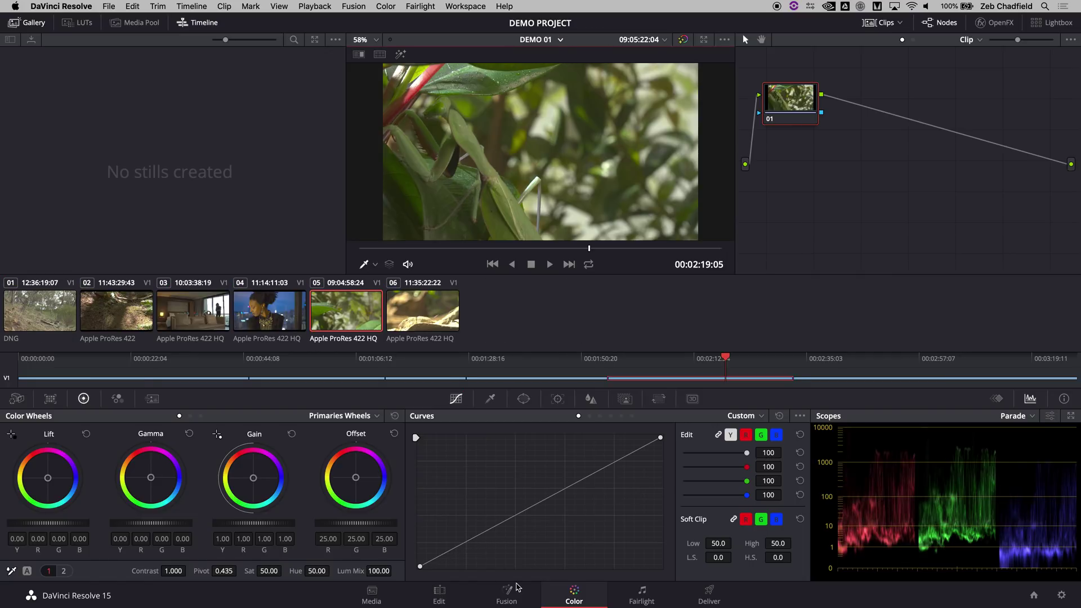
left_click(423, 317)
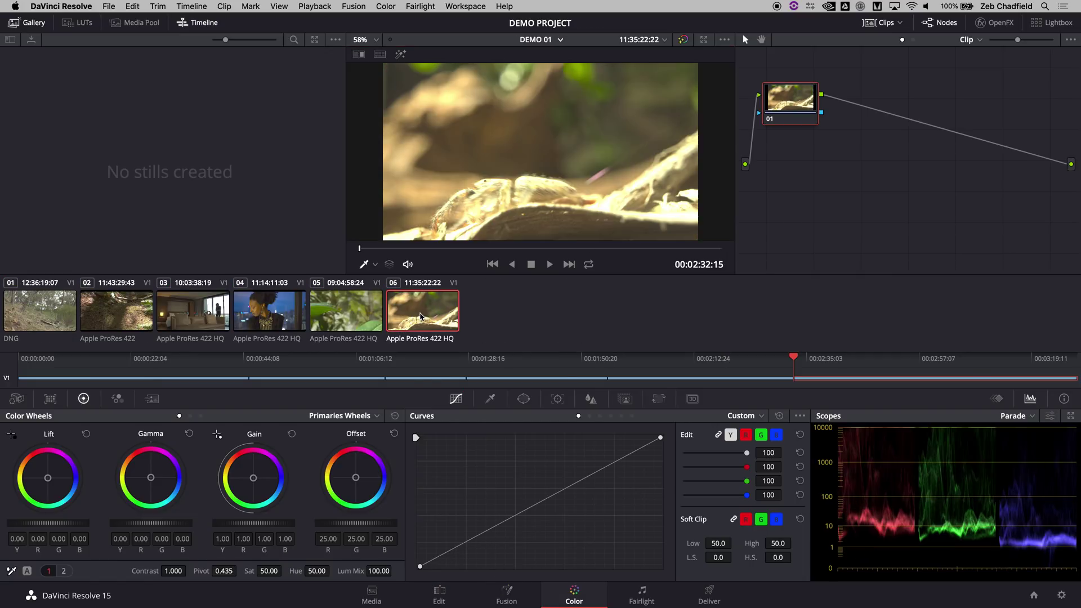
right_click(422, 316)
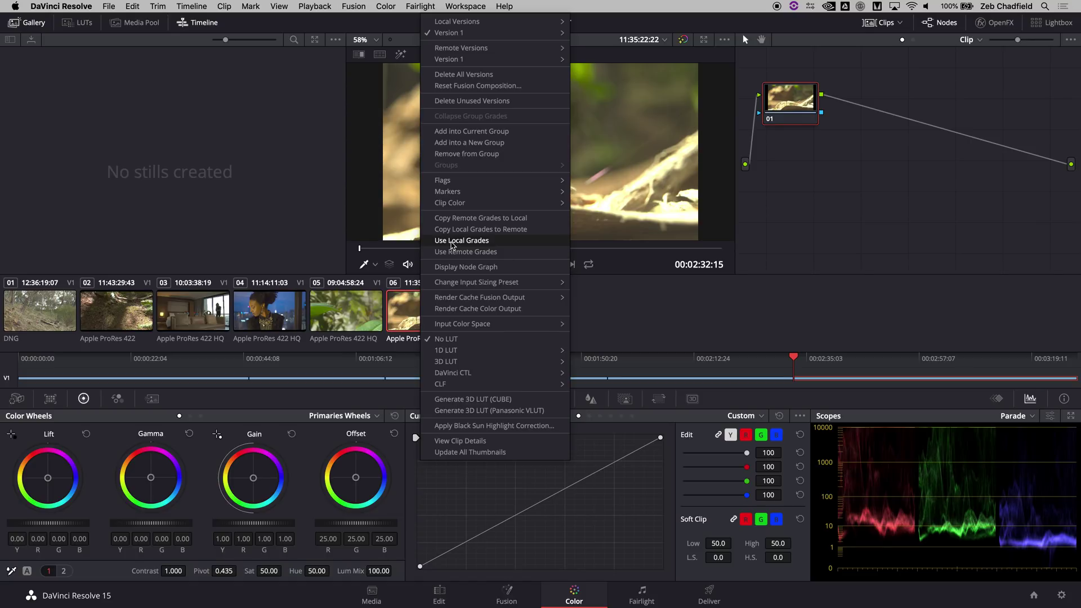
left_click(450, 252)
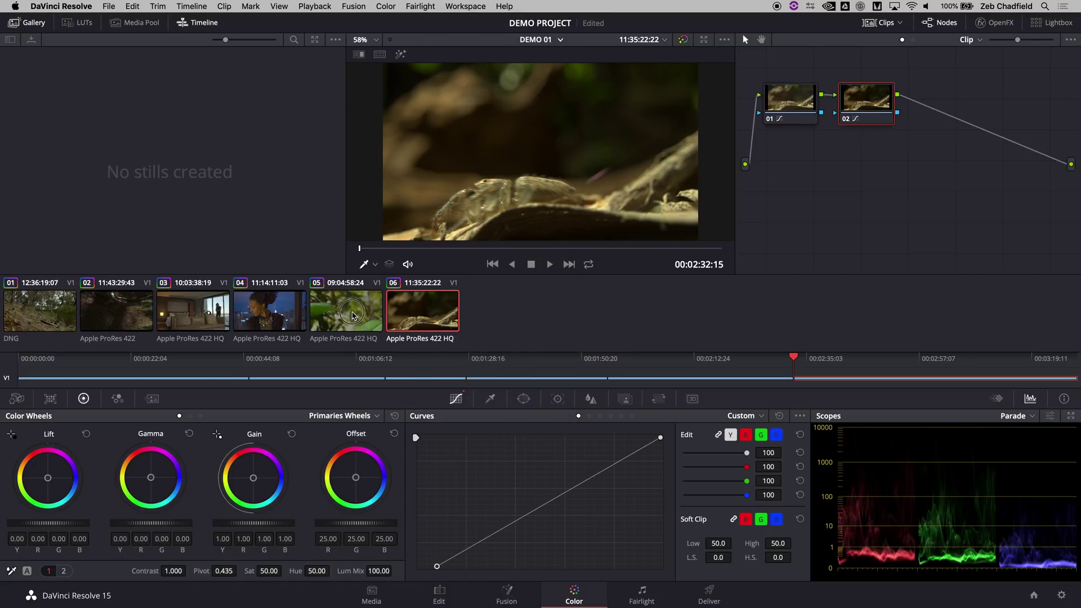
Review the graded clips 03, 06 and 02.
left_click(184, 315)
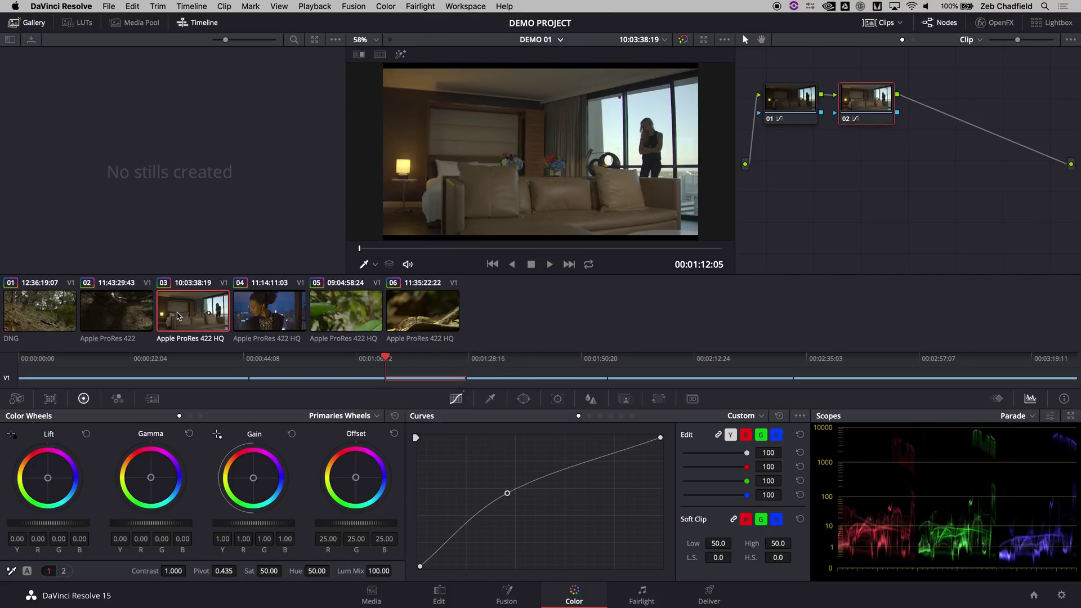
left_click(398, 319)
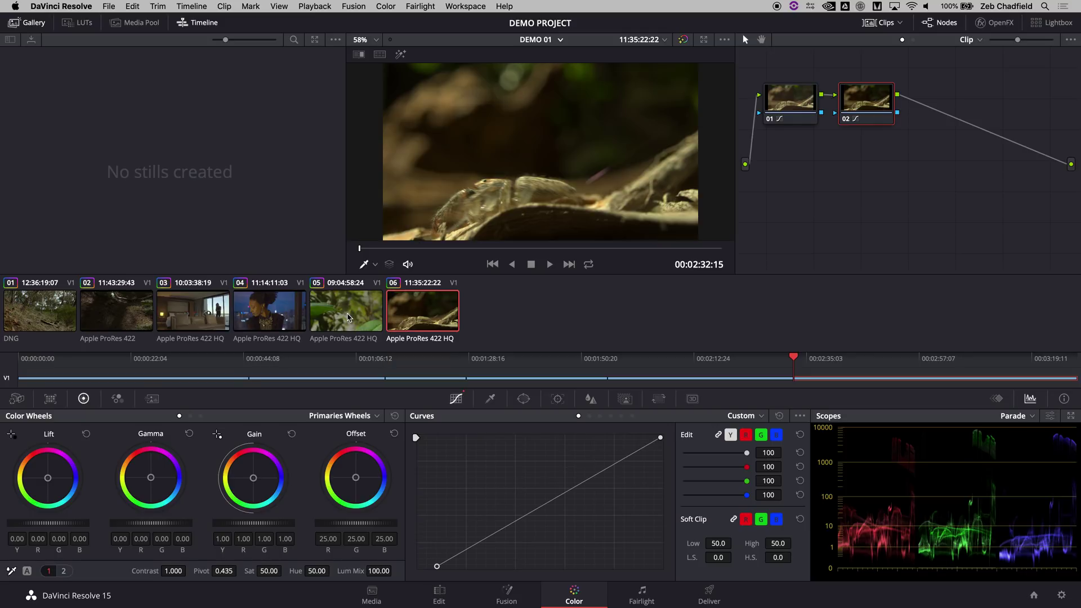
left_click(276, 309)
left_click(141, 310)
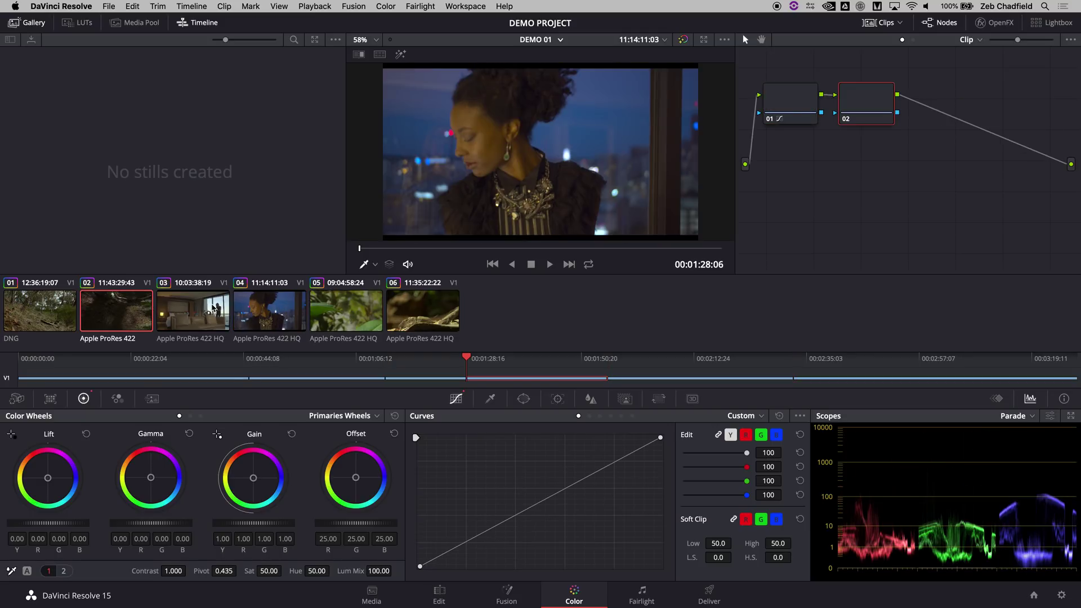
left_click_drag(664, 248, 697, 249)
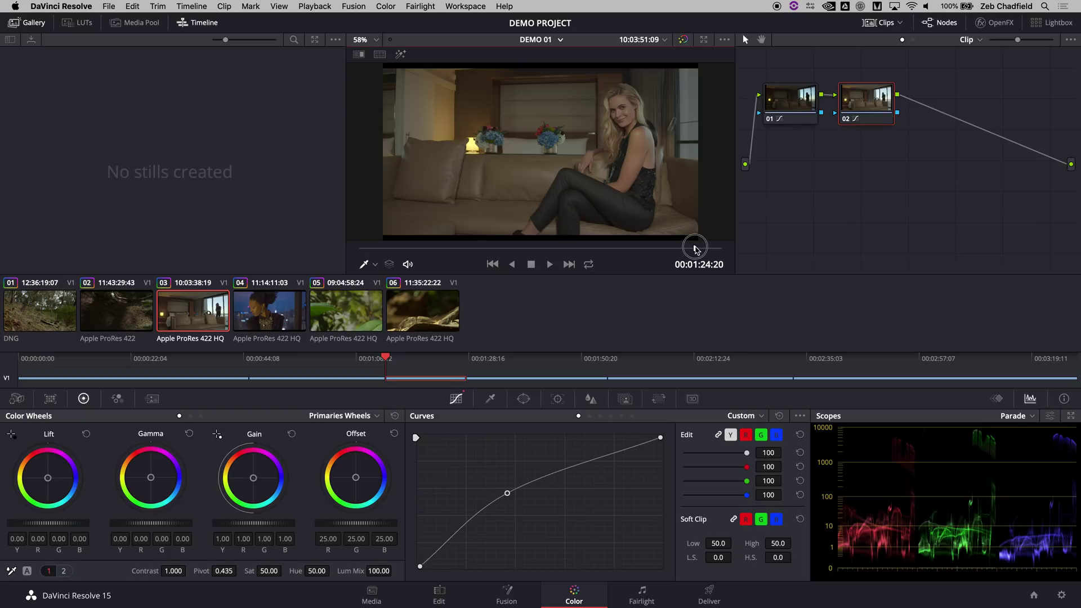